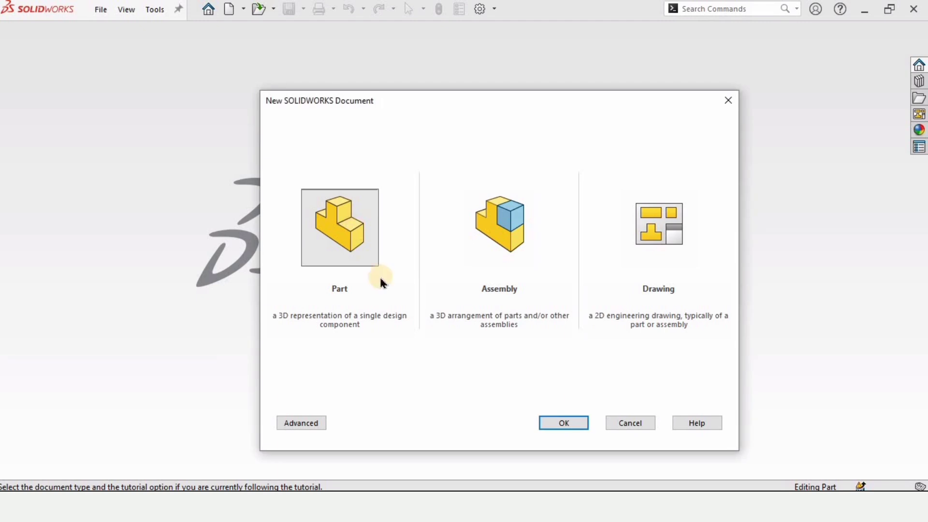
# Step: Create a new part document and apply the Plain White scene as its background
pyautogui.click(565, 423)
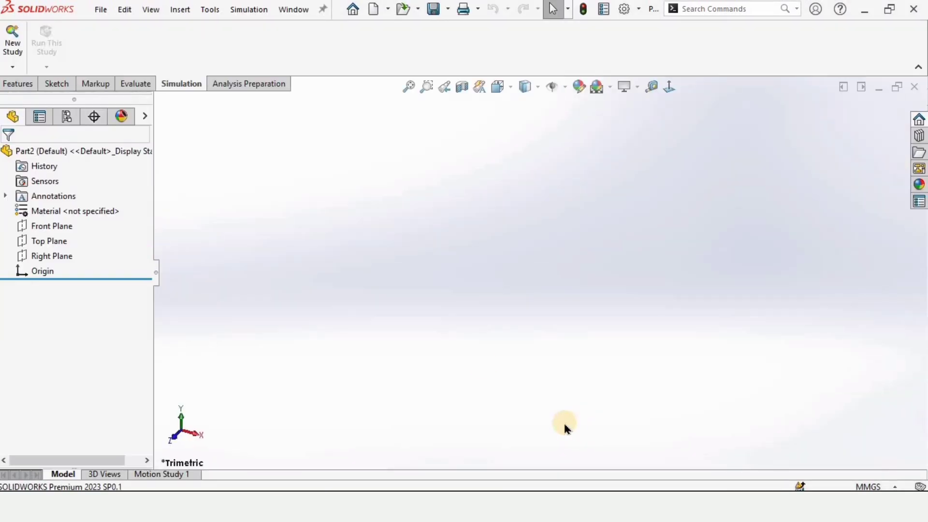
pyautogui.click(22, 85)
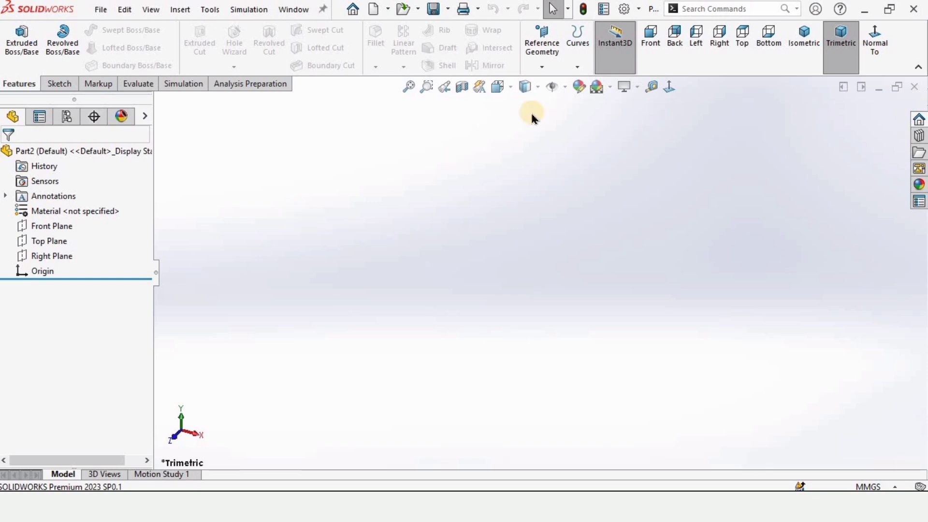
pyautogui.click(610, 87)
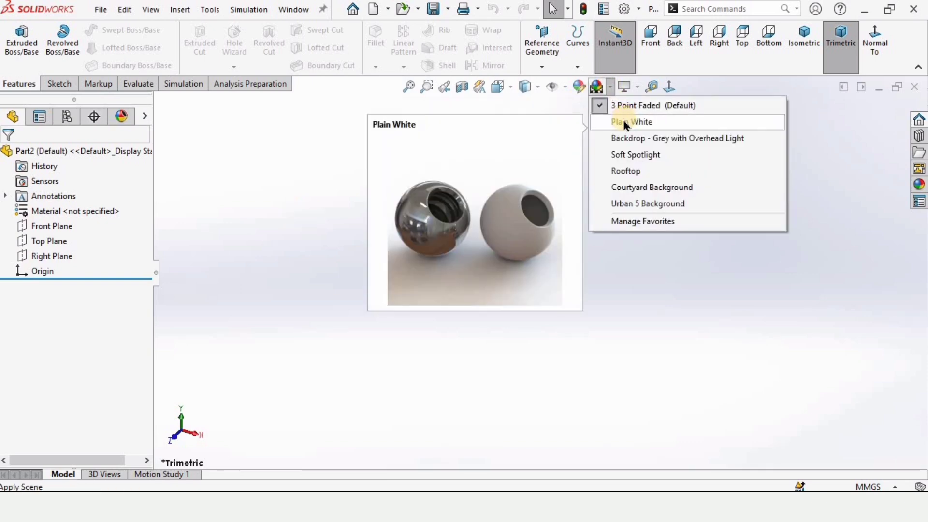
pyautogui.click(633, 121)
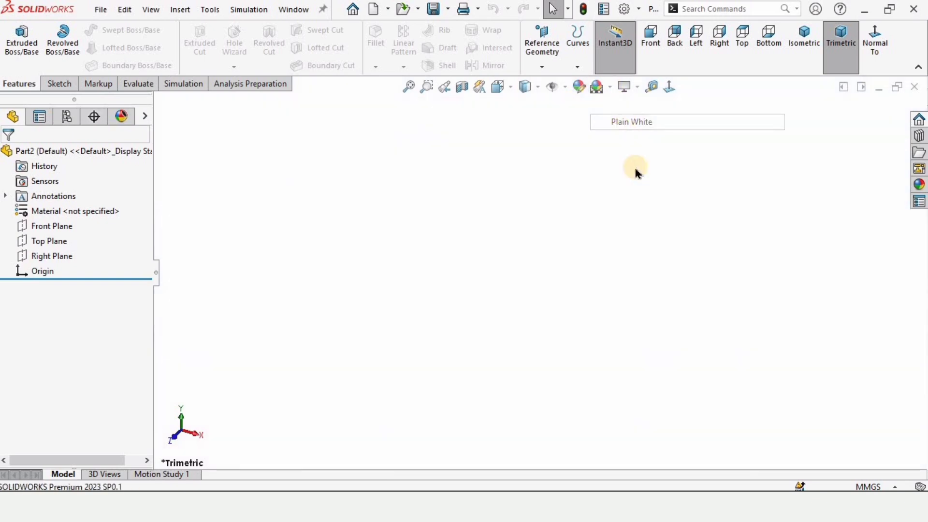
# Step: Set the document units to MMGS (millimeter, gram, second) and open a sketch on the Front Plane
pyautogui.click(872, 484)
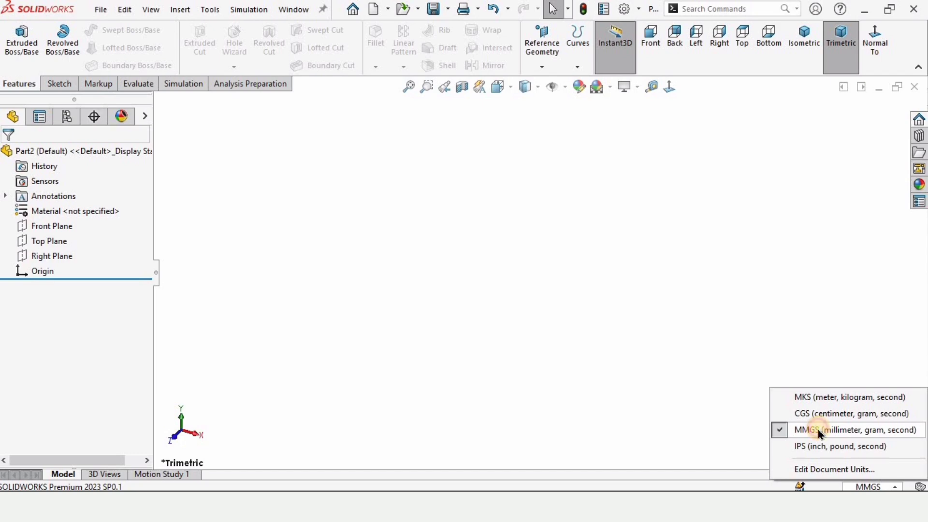
pyautogui.click(820, 433)
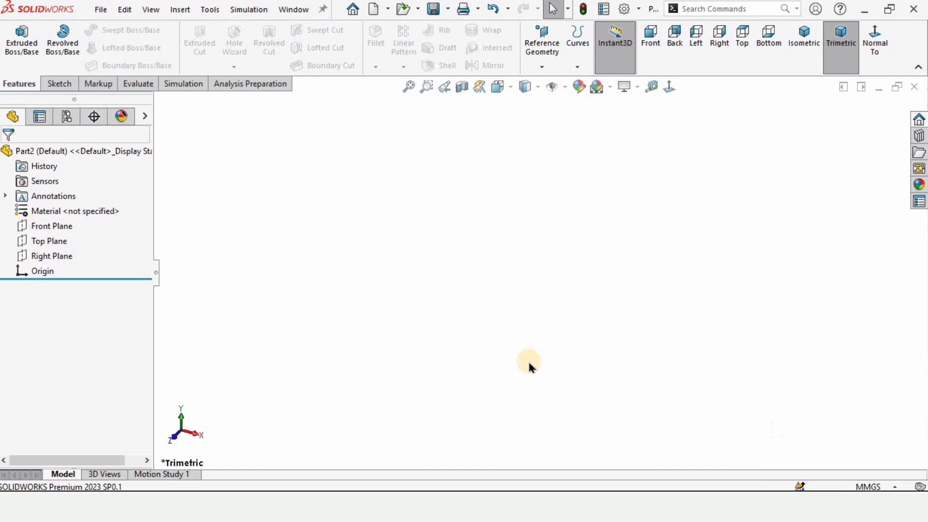
pyautogui.click(52, 227)
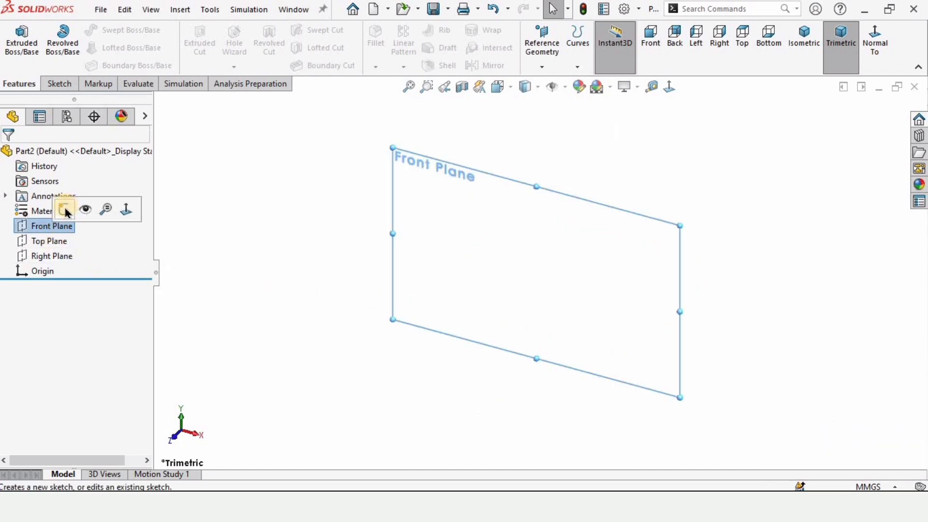
pyautogui.click(64, 208)
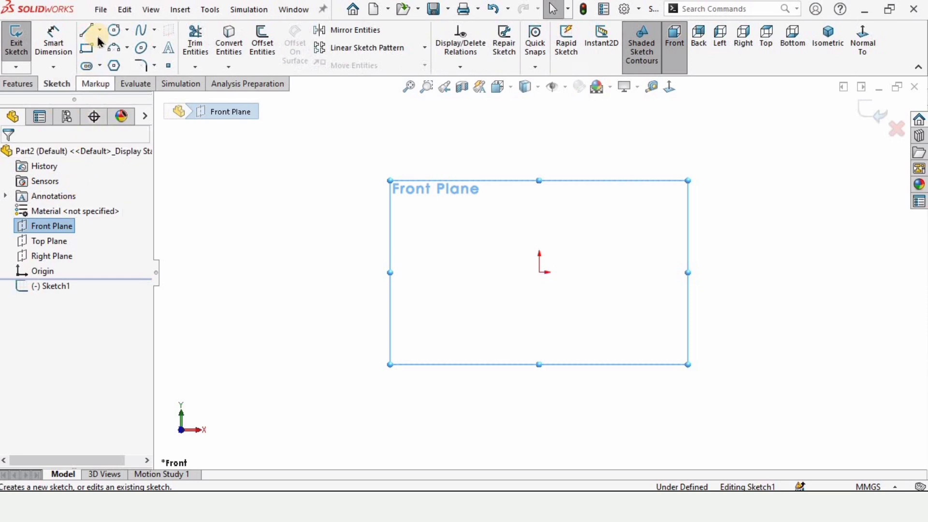
# Step: Sketch a steeply slanted midpoint line about 152 mm long, centred on the origin
pyautogui.click(99, 30)
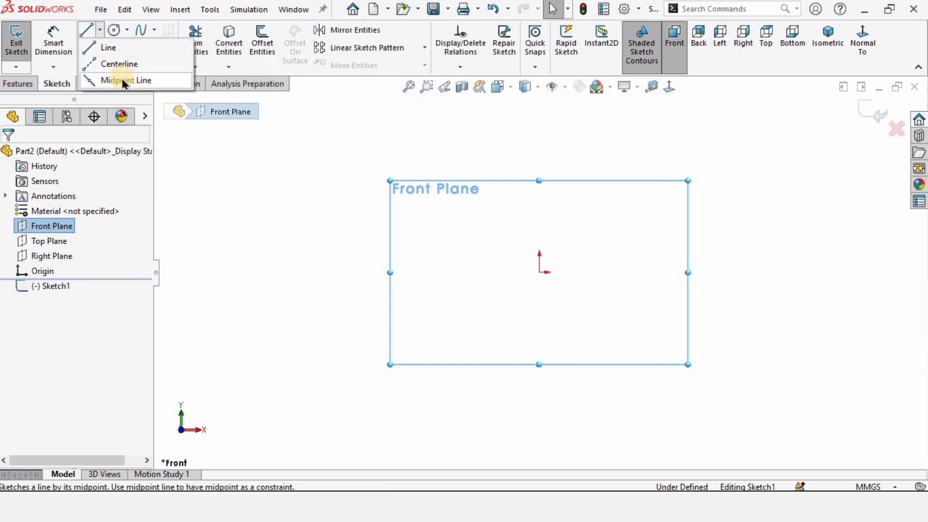
pyautogui.click(125, 82)
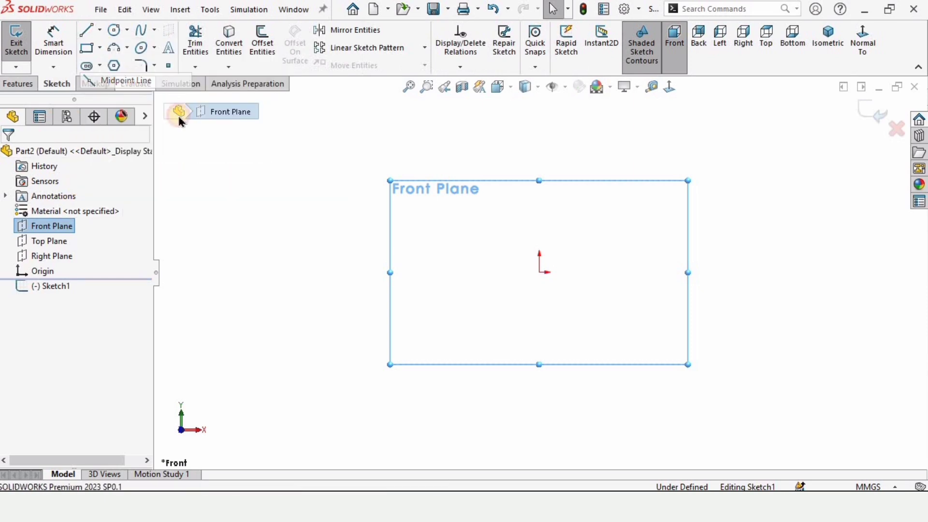
pyautogui.click(539, 273)
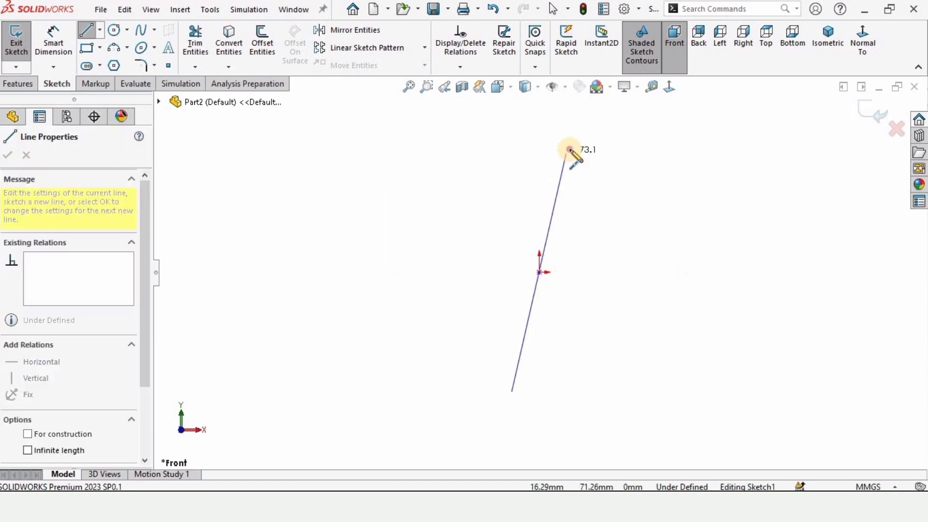
pyautogui.click(571, 149)
pyautogui.press('Escape')
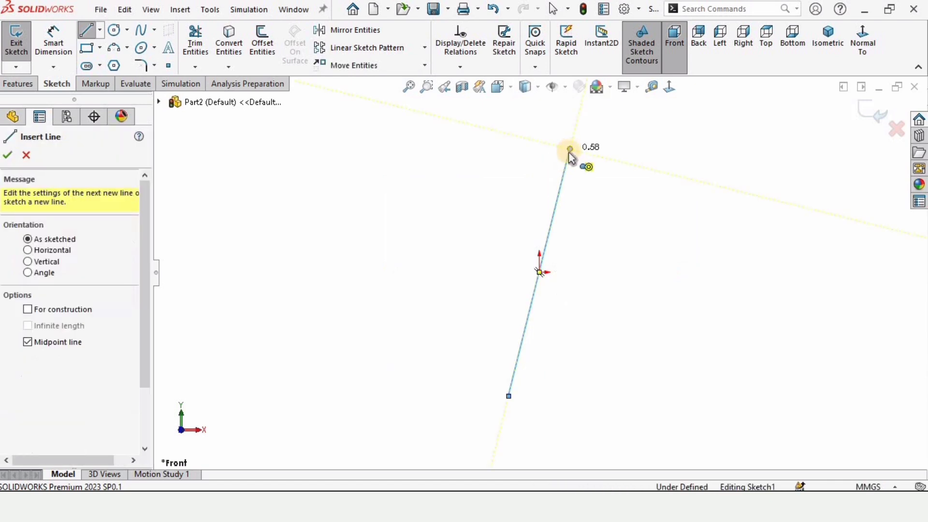
pyautogui.press('Escape')
# Step: Add a vertical relation to the slanted line through the origin
pyautogui.click(565, 173)
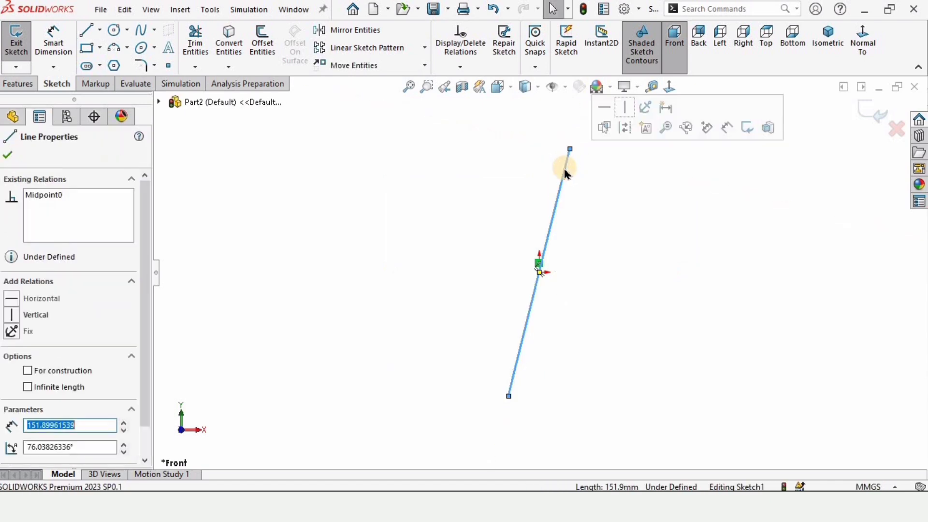
pyautogui.click(626, 112)
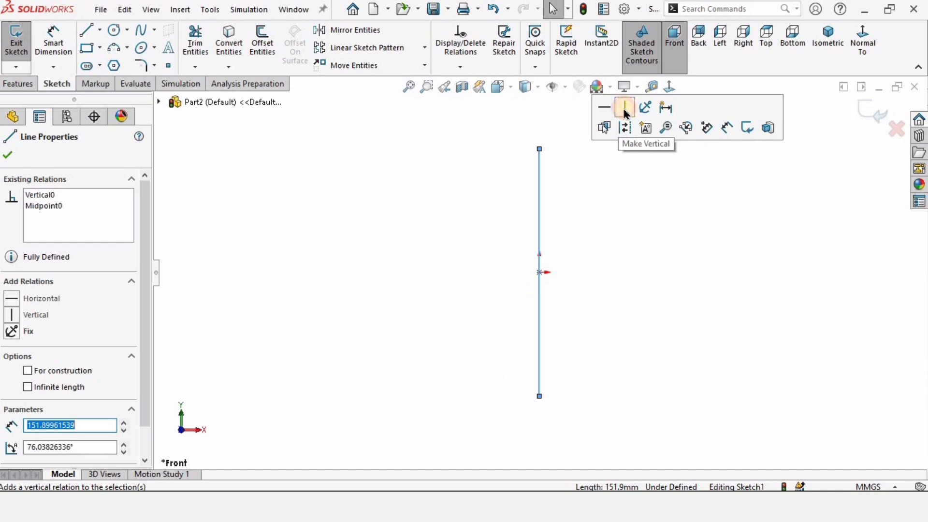
pyautogui.click(596, 189)
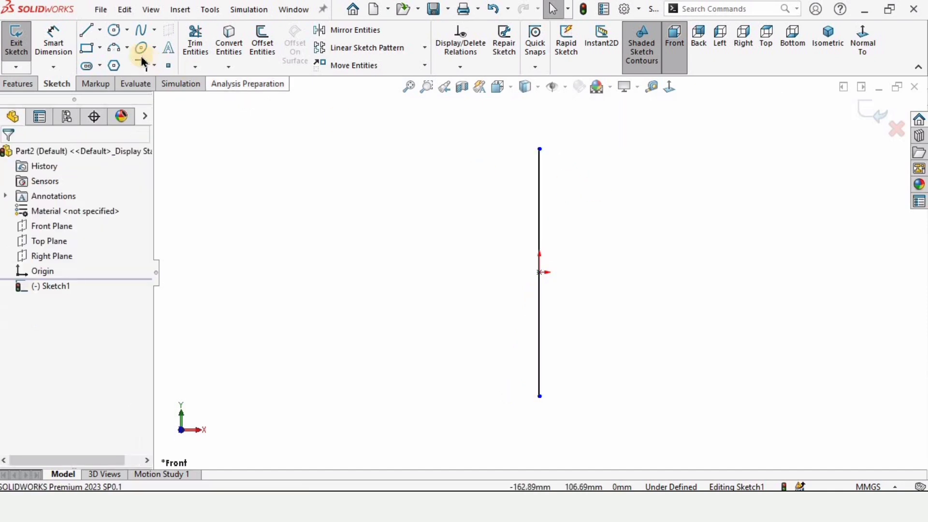
# Step: Sketch a second midpoint line about 263 mm long, centred on the origin and sloping gently across the vertical line
pyautogui.click(102, 31)
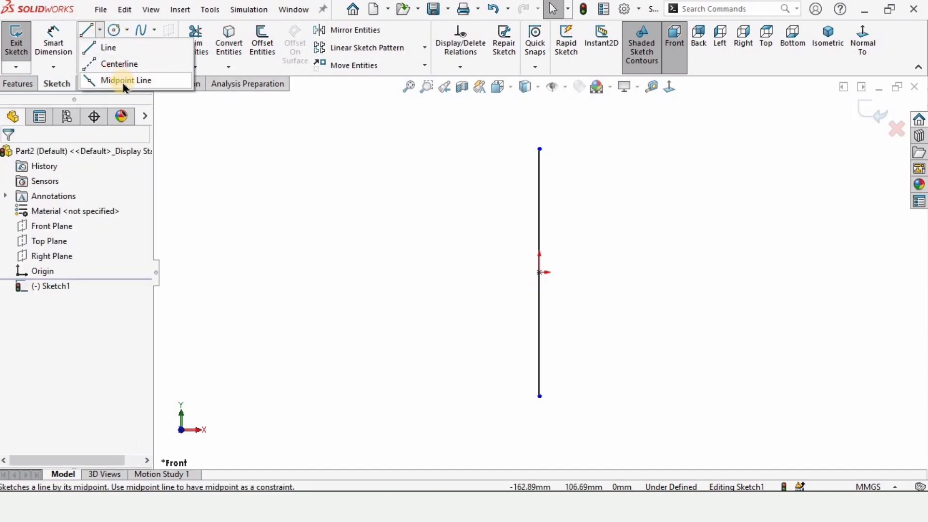
pyautogui.click(124, 81)
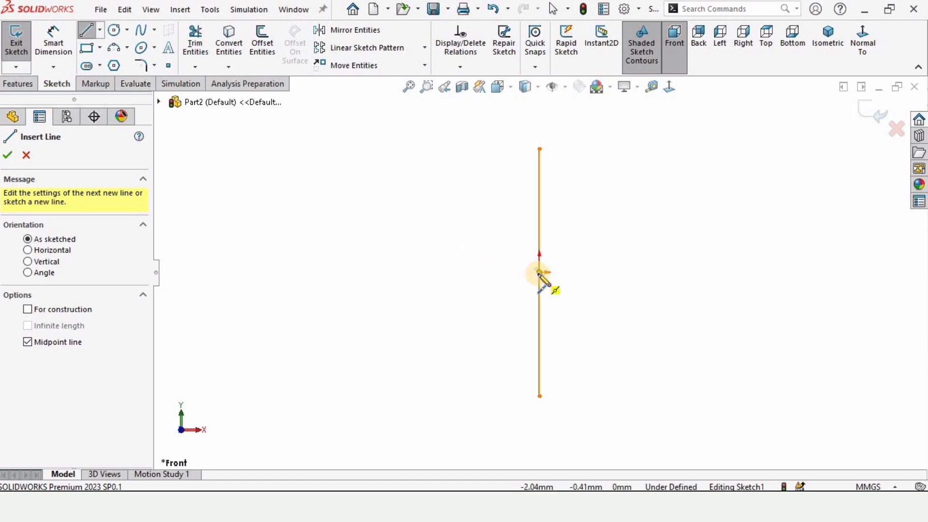
pyautogui.click(539, 271)
pyautogui.click(331, 203)
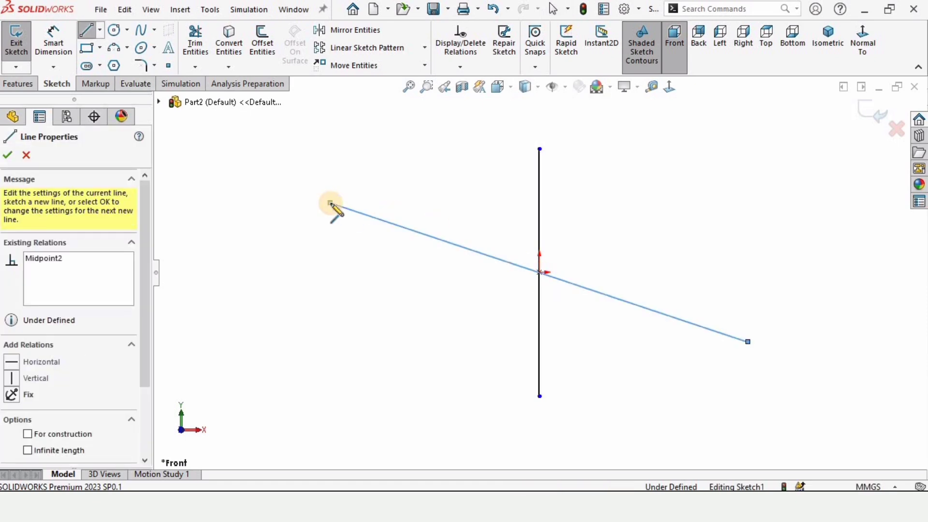
pyautogui.press('Escape')
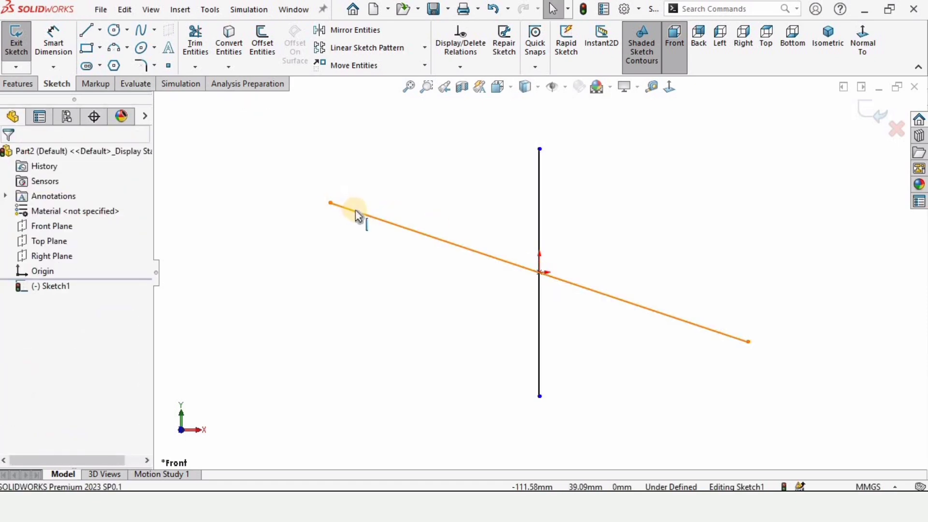
# Step: Add a horizontal relation to the second, gently sloping line through the origin
pyautogui.click(361, 216)
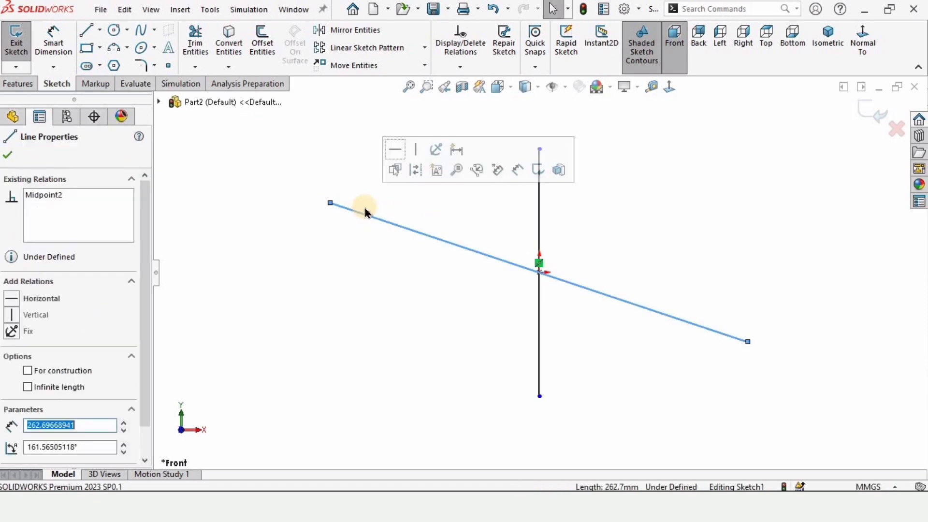
pyautogui.click(397, 149)
pyautogui.click(500, 294)
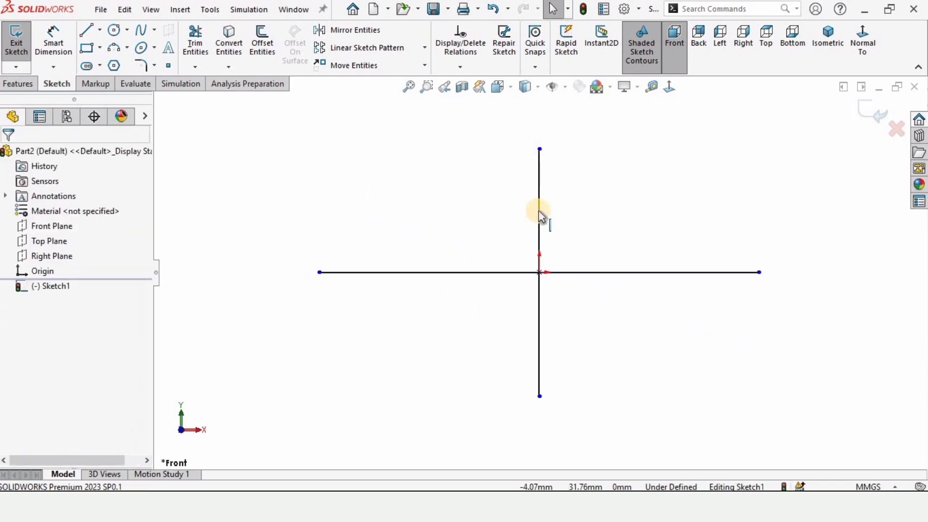
# Step: Convert both the vertical and the horizontal line through the origin to construction geometry
pyautogui.click(538, 211)
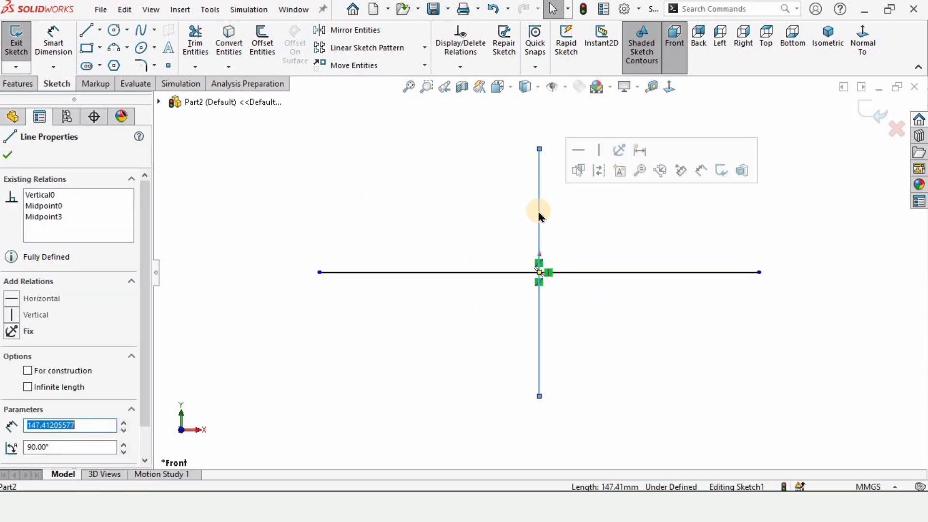
pyautogui.click(599, 170)
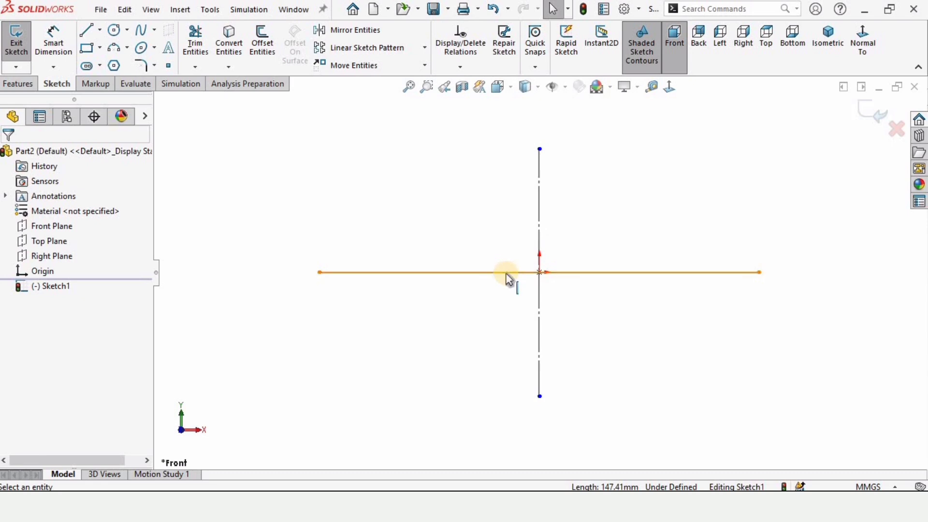
pyautogui.click(507, 276)
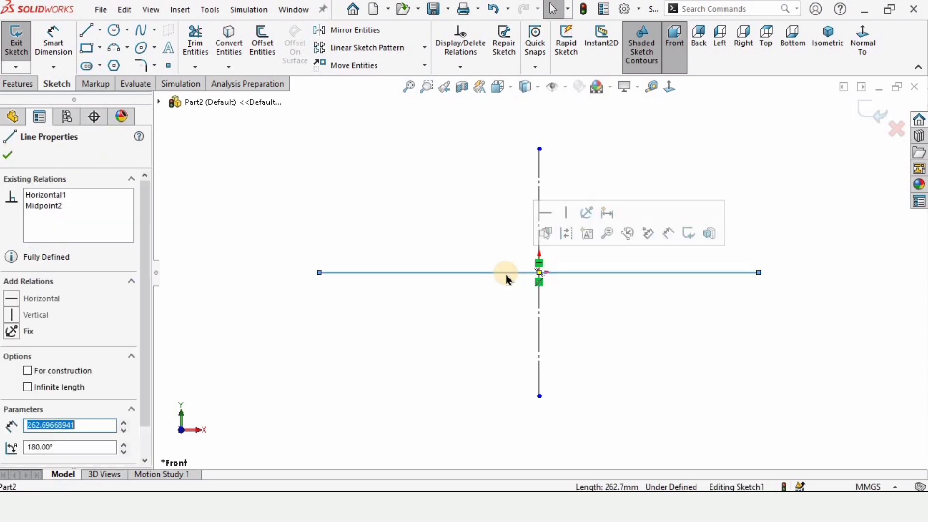
pyautogui.click(568, 241)
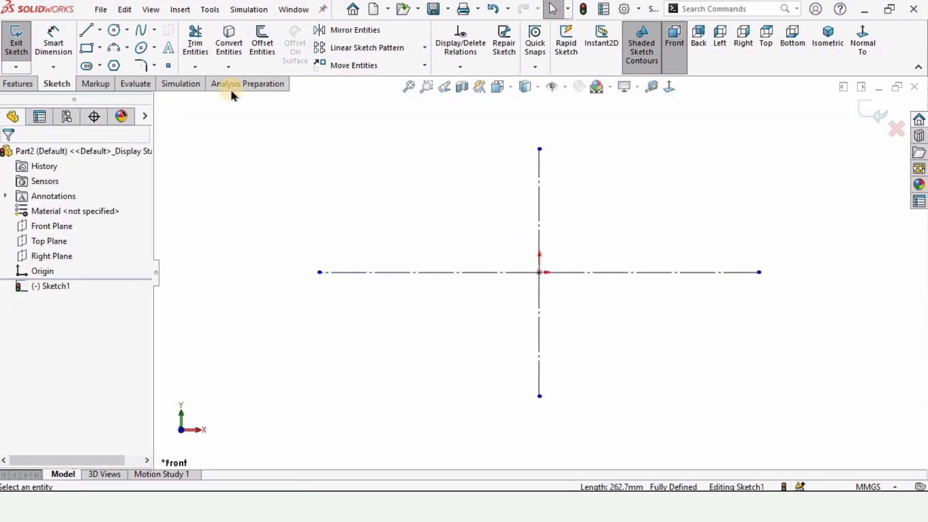
# Step: Sketch an open profile from the vertical centerline: about 75 mm left, short drop, slope back inward, about 37 mm down to the horizontal centerline
pyautogui.click(88, 32)
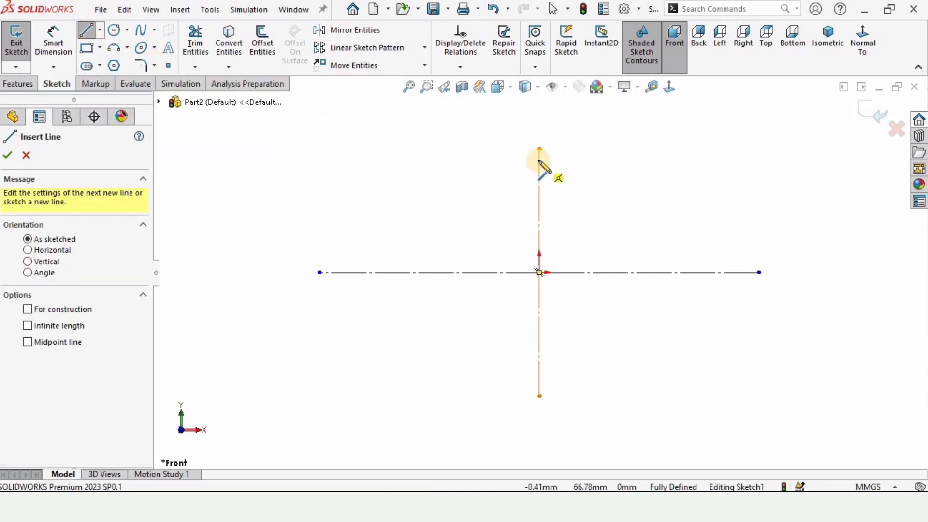
pyautogui.click(539, 160)
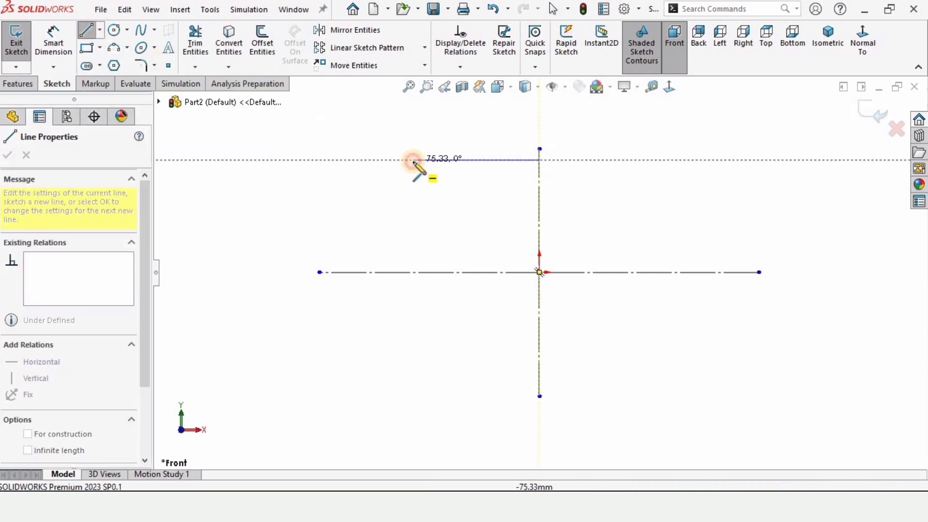
pyautogui.click(412, 160)
pyautogui.click(413, 183)
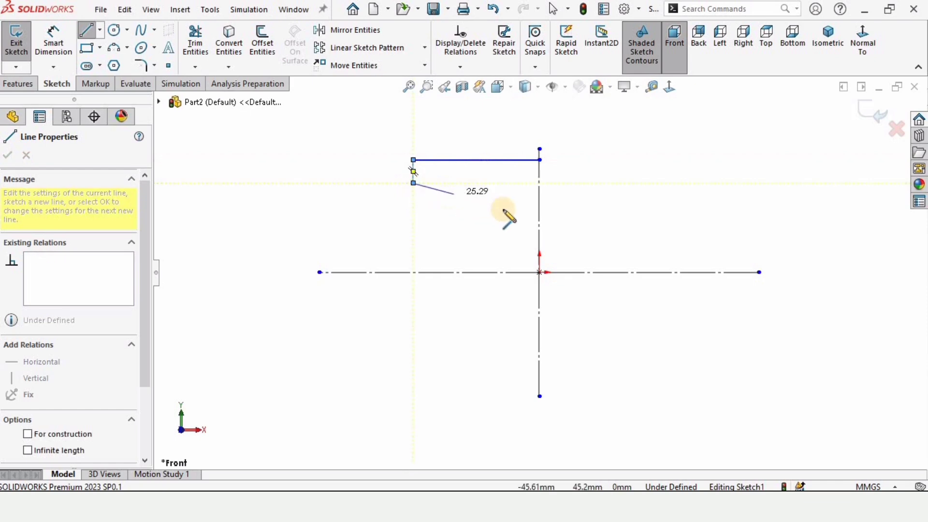
pyautogui.click(511, 211)
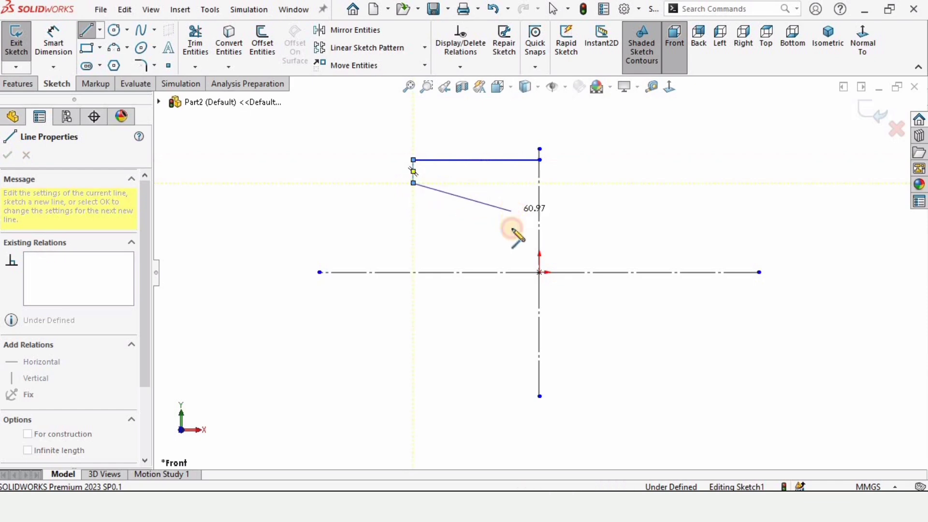
pyautogui.click(511, 272)
pyautogui.press('Escape')
pyautogui.press('Escape')
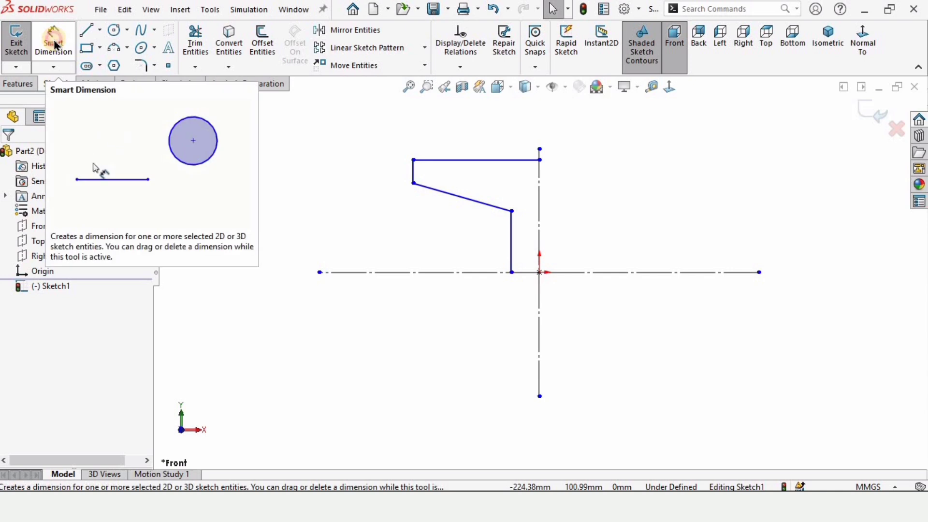
# Step: Dimension the profile's top horizontal line and set its length to 37 mm
pyautogui.click(54, 43)
pyautogui.click(518, 164)
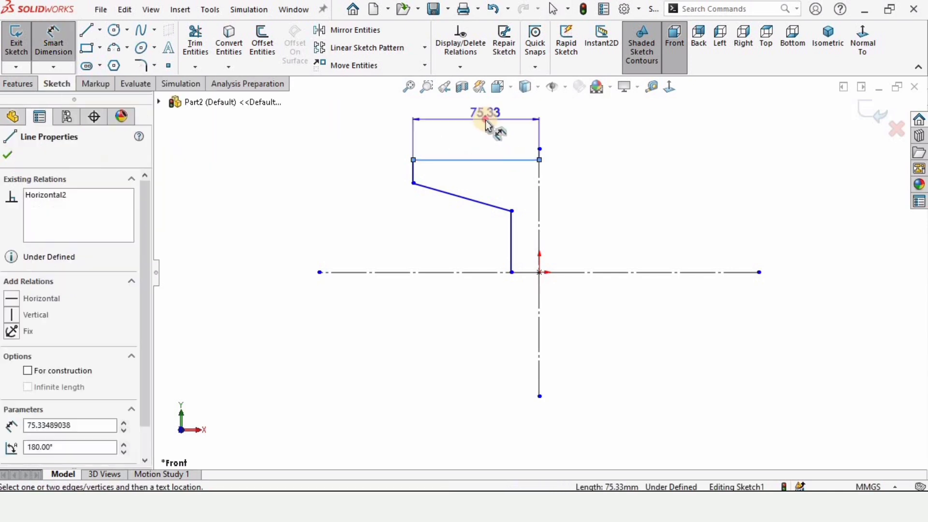
pyautogui.click(489, 124)
pyautogui.write('3')
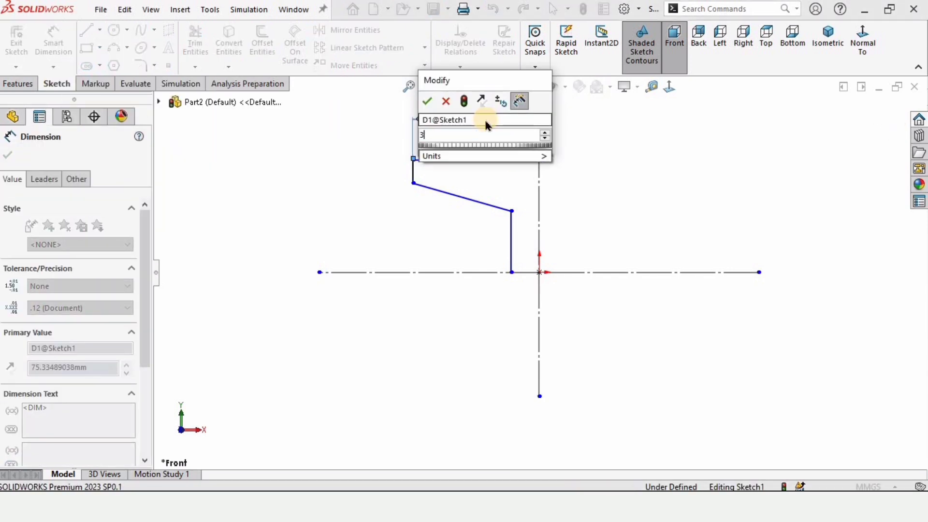
pyautogui.write('7')
pyautogui.press('Return')
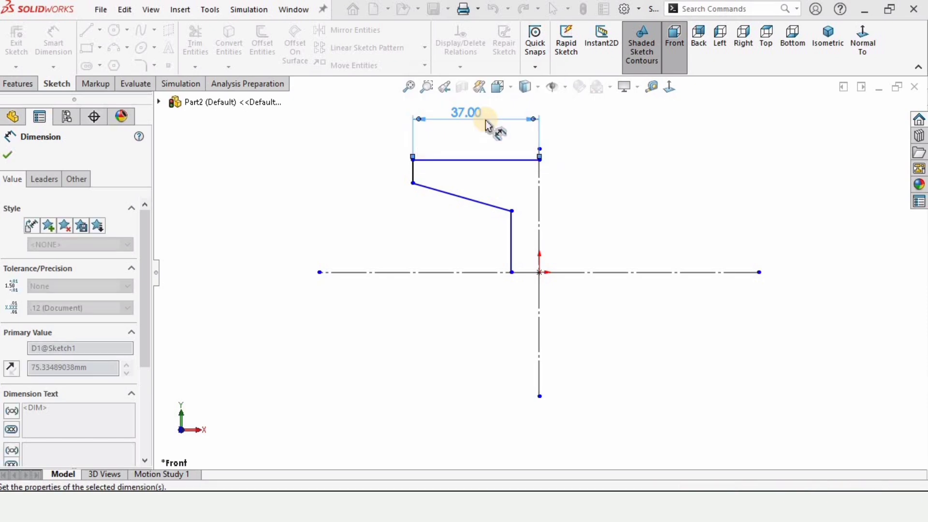
# Step: Dimension the short vertical line at the profile's outer end and set its length to 5 mm
pyautogui.scroll(-2, 425, 169)
pyautogui.click(420, 178)
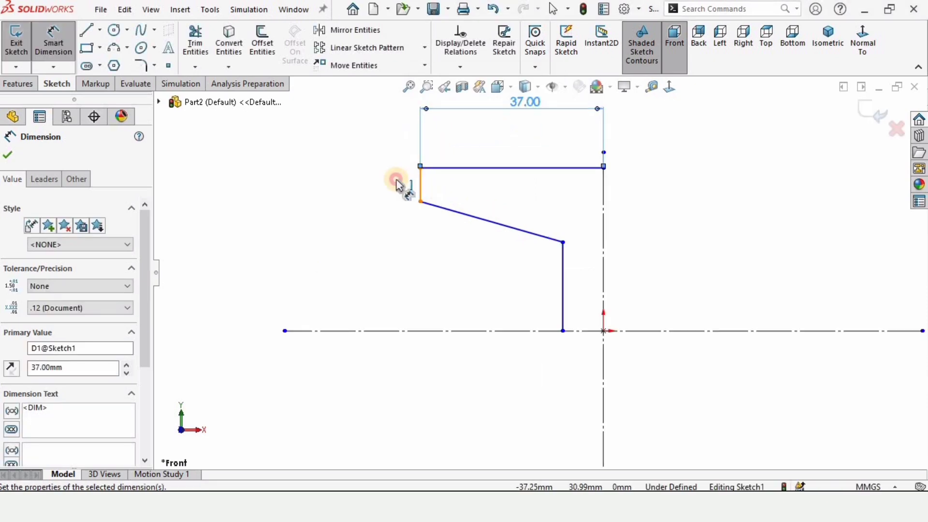
pyautogui.click(385, 184)
pyautogui.click(385, 183)
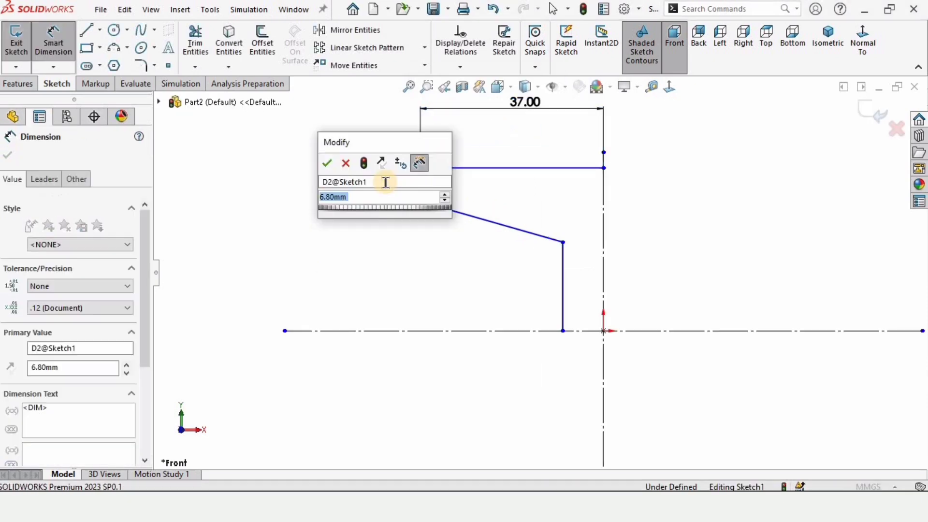
pyautogui.write('5')
pyautogui.press('Return')
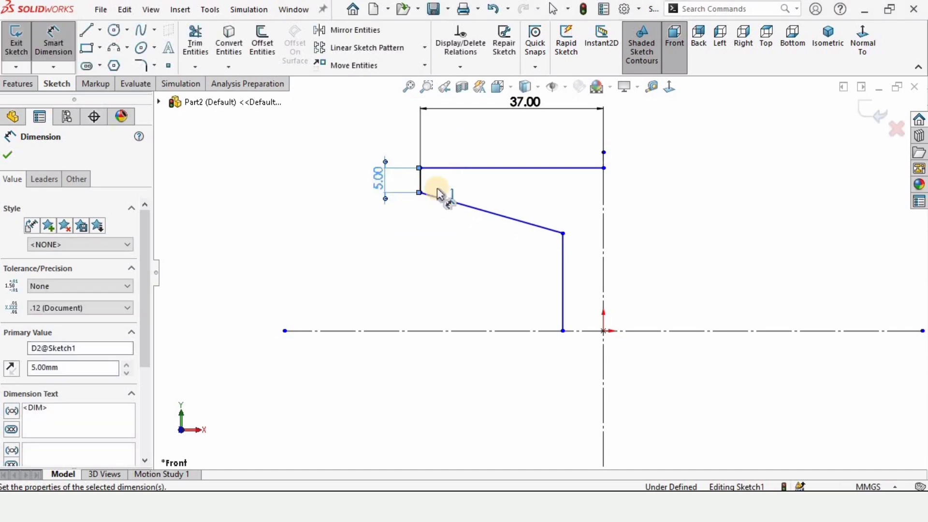
# Step: Dimension the angle between the sloping line and the long vertical line and set it to 100 degrees
pyautogui.click(559, 253)
pyautogui.click(561, 254)
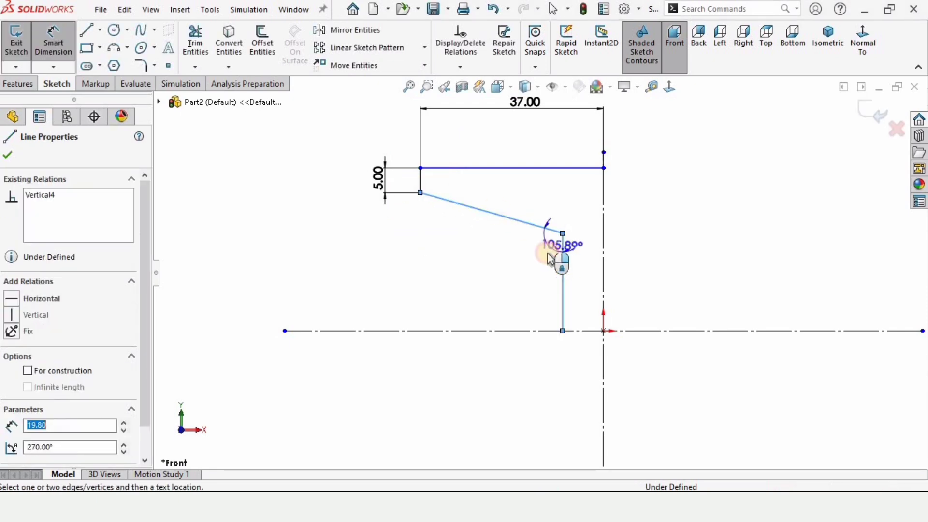
pyautogui.click(554, 264)
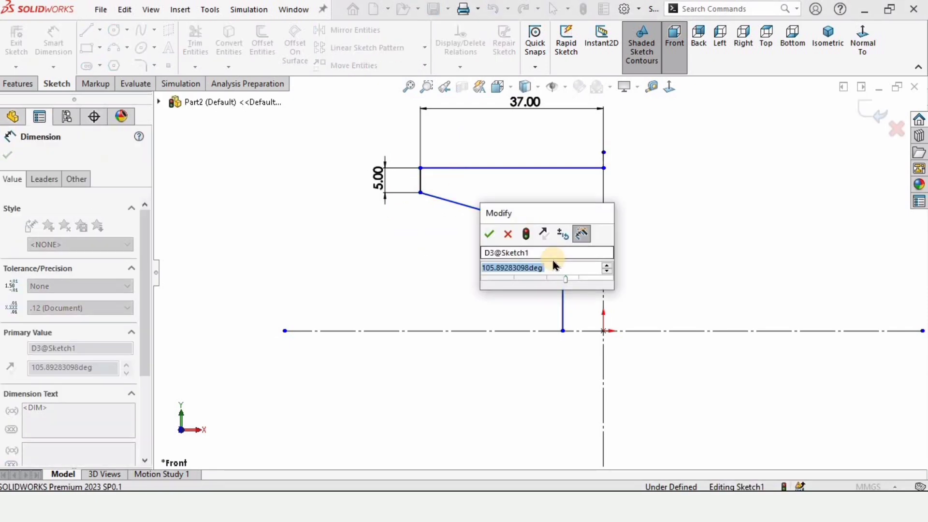
pyautogui.write('100')
pyautogui.press('Return')
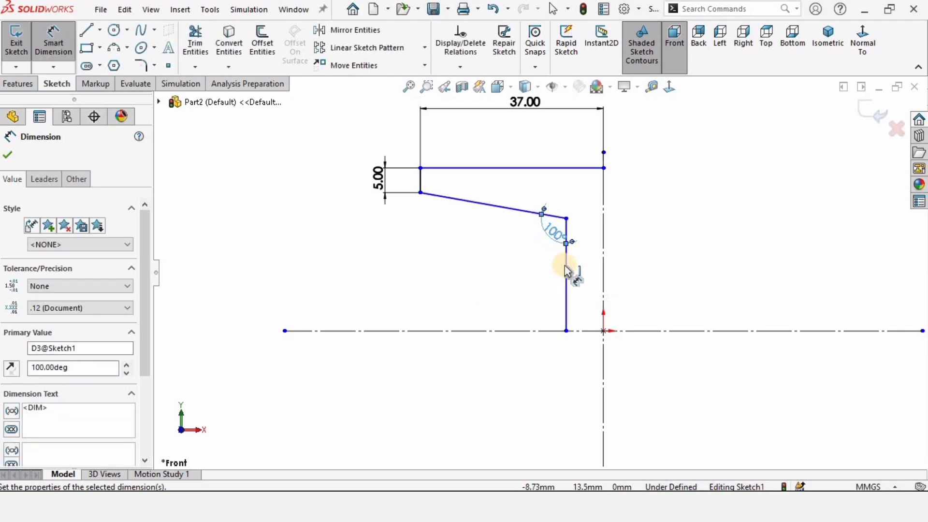
# Step: Add a doubled distance dimension from the long vertical line across the vertical centerline and set it to 10 mm
pyautogui.click(566, 267)
pyautogui.click(604, 268)
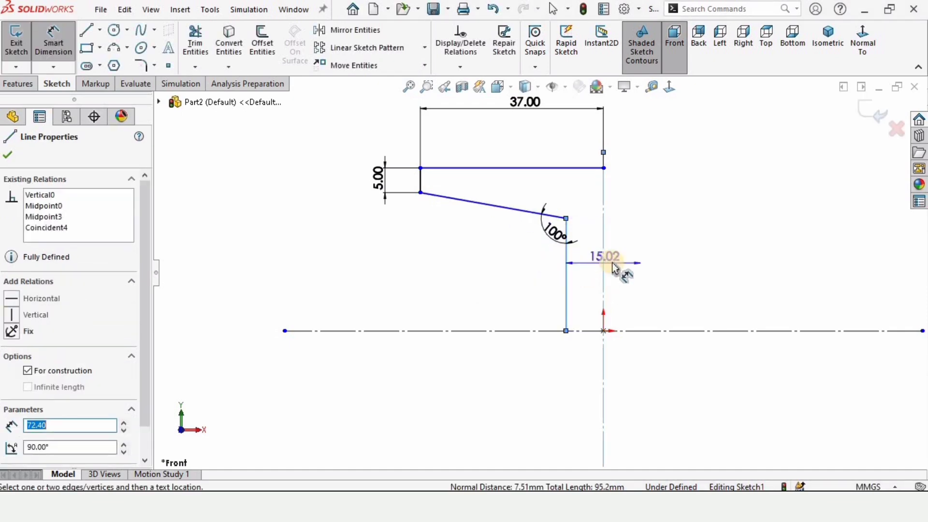
pyautogui.click(616, 266)
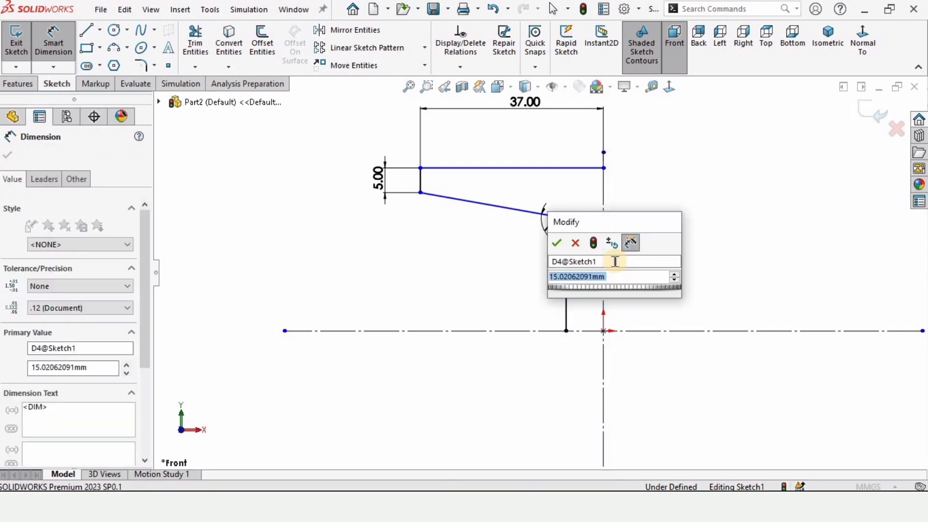
pyautogui.write('10')
pyautogui.press('Return')
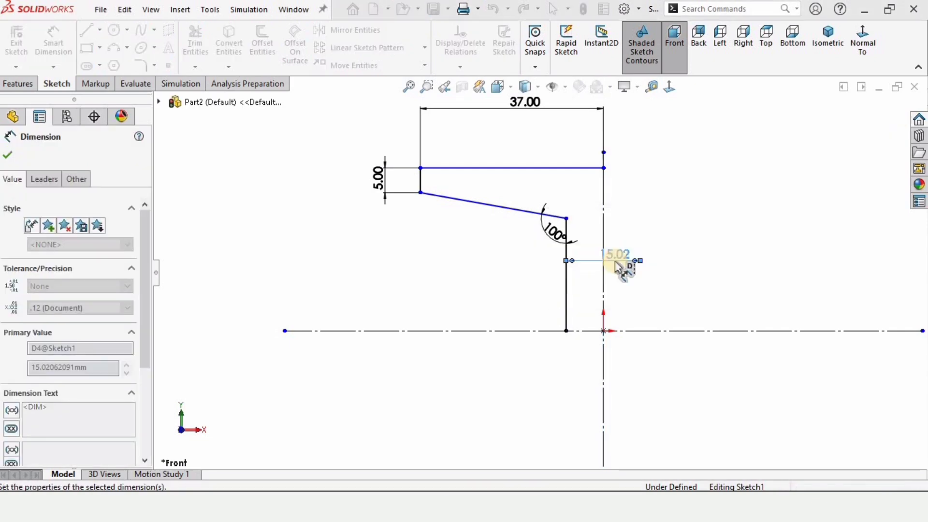
# Step: Dimension the long vertical line's length and set it to 50 mm
pyautogui.click(579, 288)
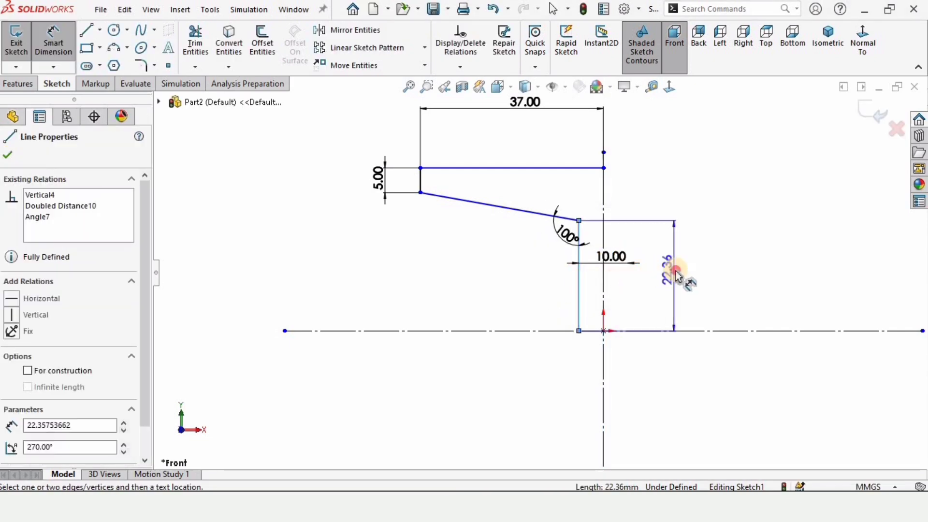
pyautogui.click(676, 275)
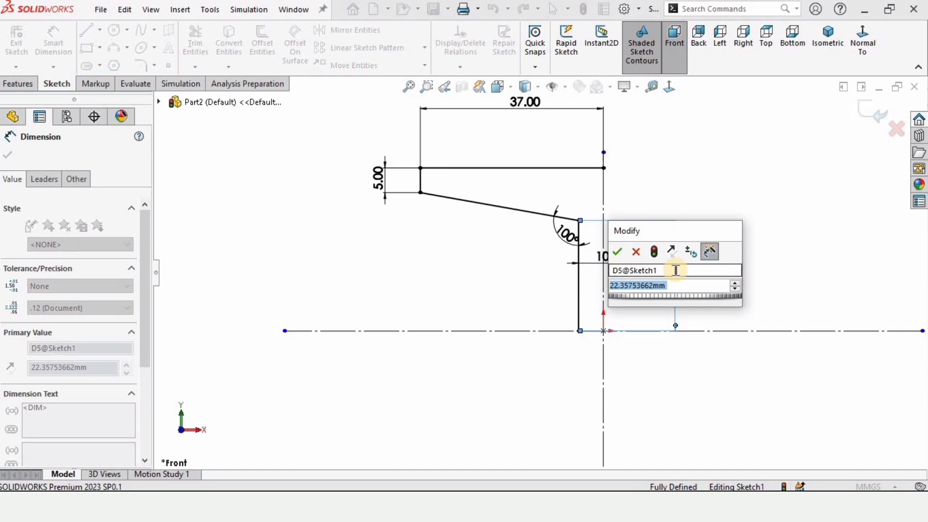
pyautogui.write('60')
pyautogui.press('Return')
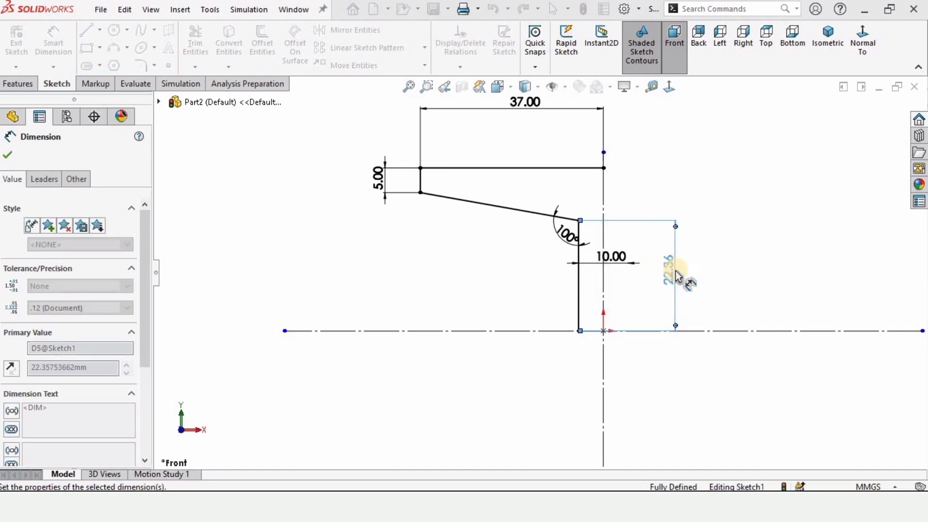
pyautogui.scroll(3, 595, 208)
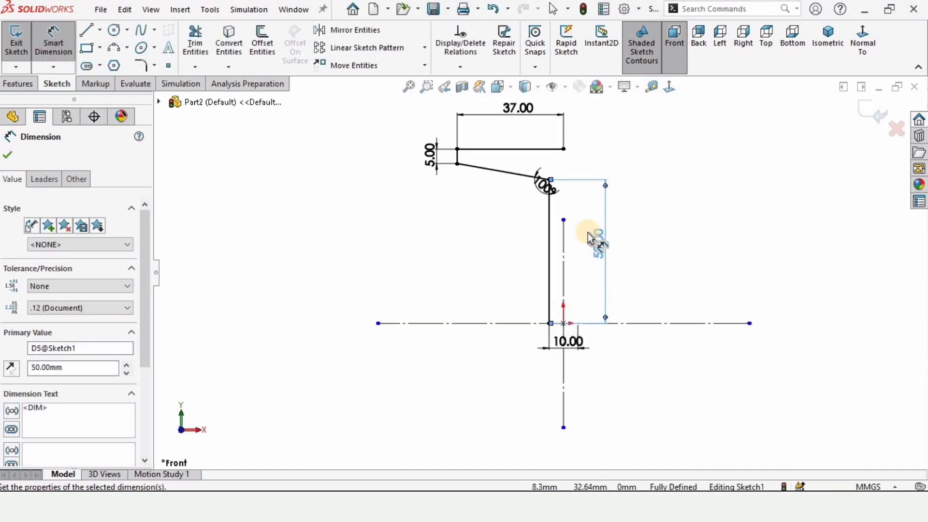
pyautogui.click(718, 246)
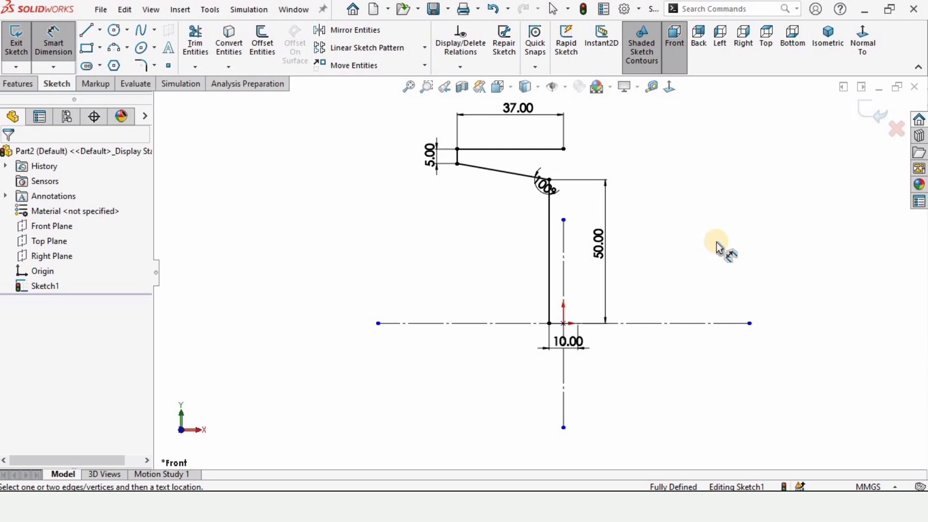
# Step: Mirror the four solid profile lines about the vertical centerline, keeping the originals
pyautogui.scroll(-1, 686, 256)
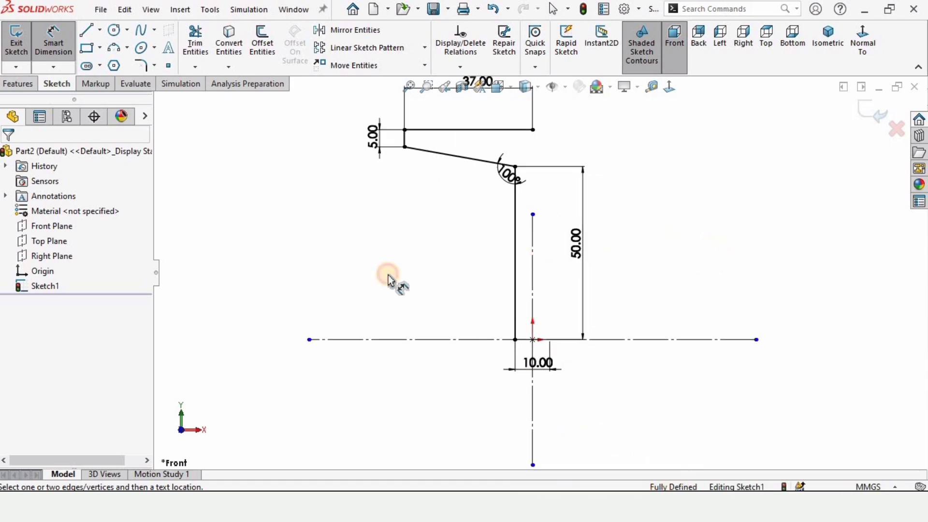
pyautogui.click(356, 31)
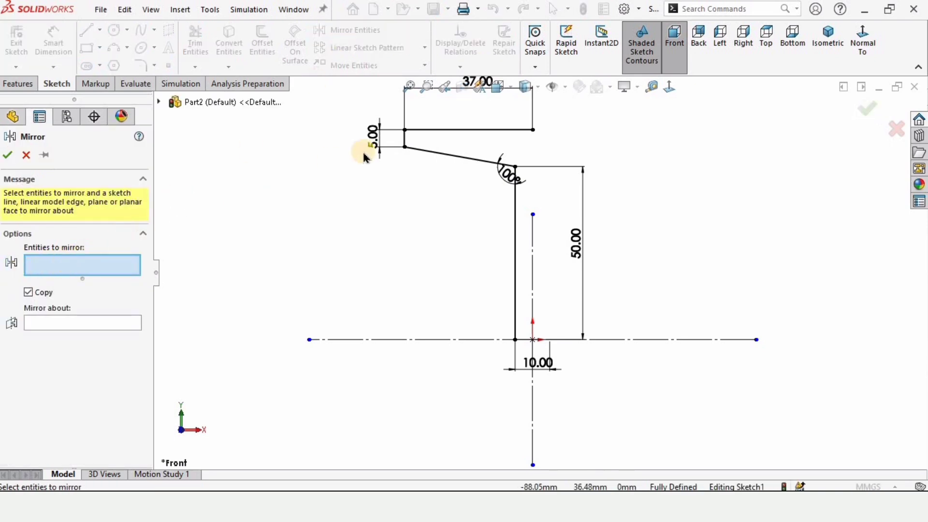
pyautogui.click(403, 138)
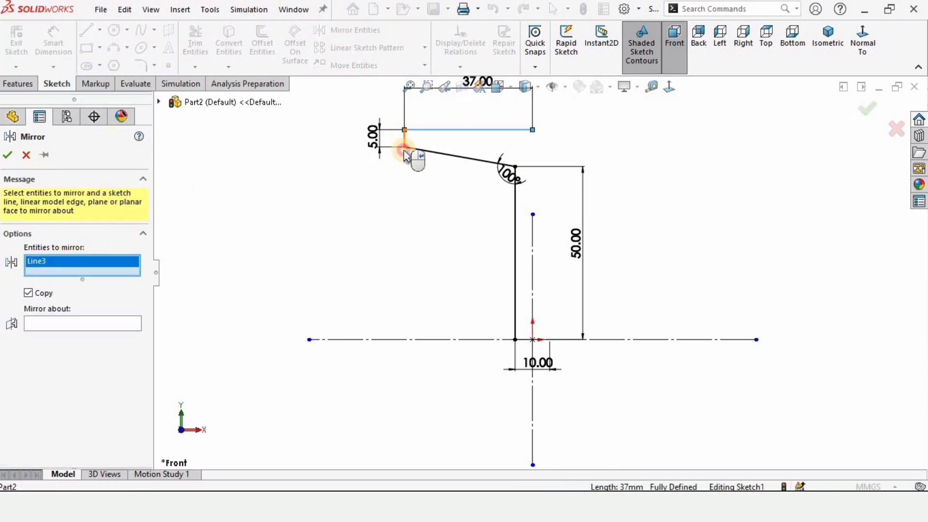
pyautogui.click(404, 149)
pyautogui.click(447, 167)
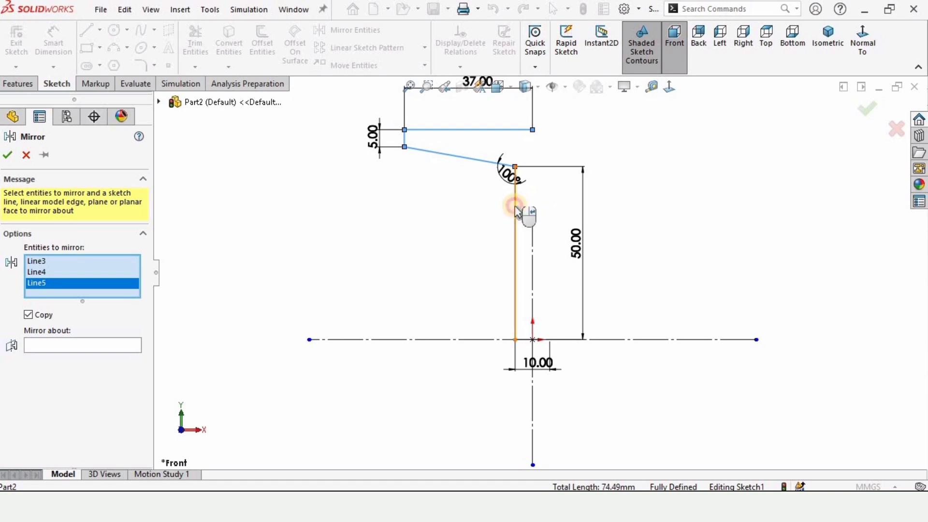
pyautogui.click(515, 209)
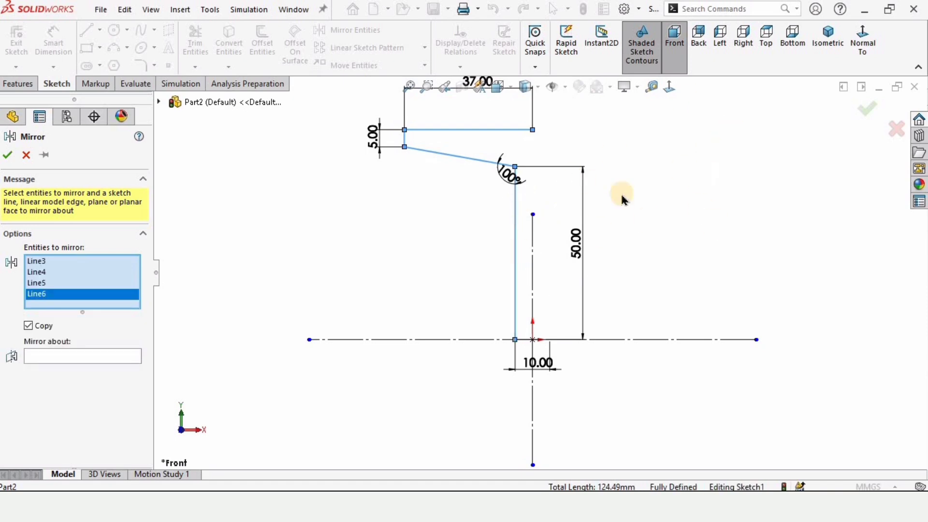
pyautogui.click(65, 357)
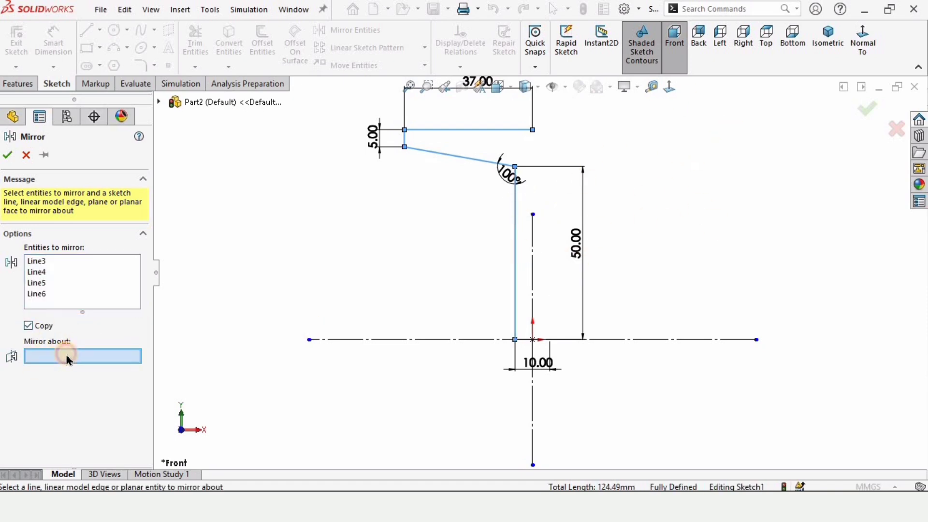
pyautogui.click(533, 231)
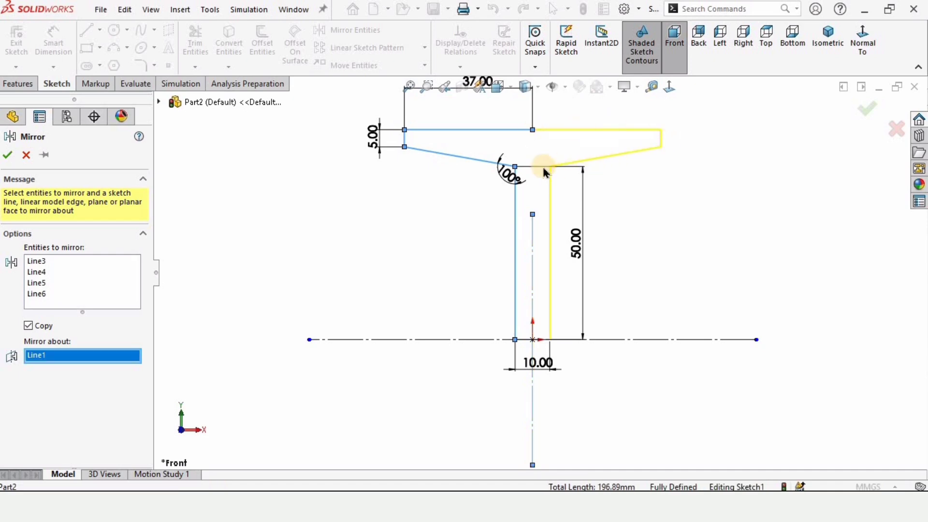
pyautogui.click(7, 156)
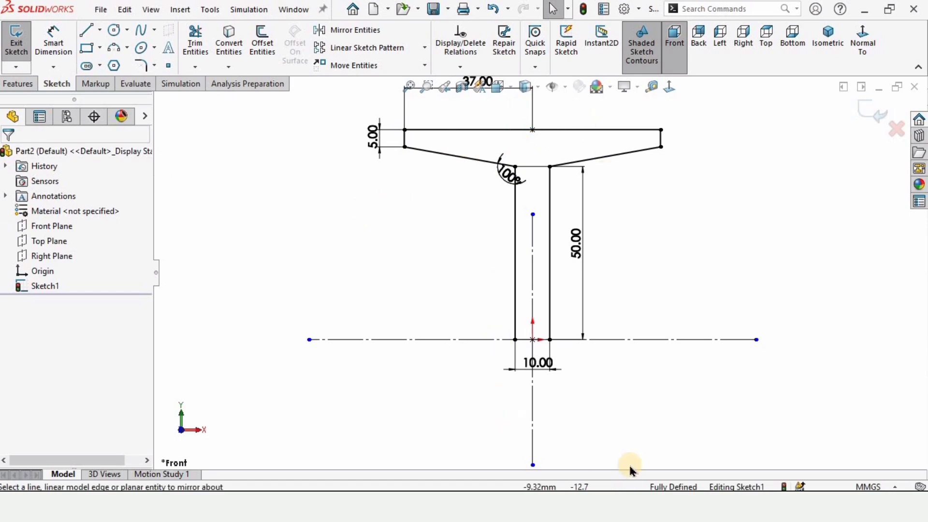
# Step: Mirror all seven solid lines of the T-shaped profile about the horizontal centerline to close the I-beam section
pyautogui.click(356, 30)
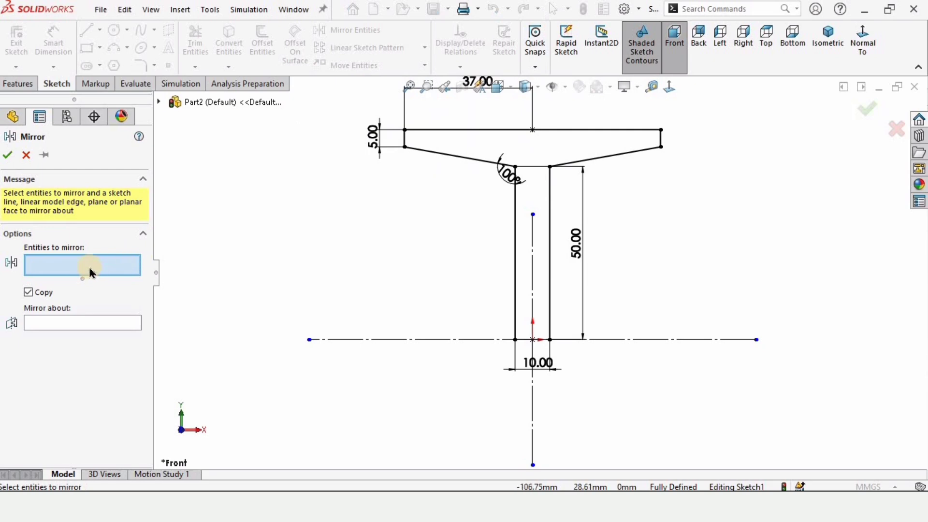
pyautogui.click(435, 129)
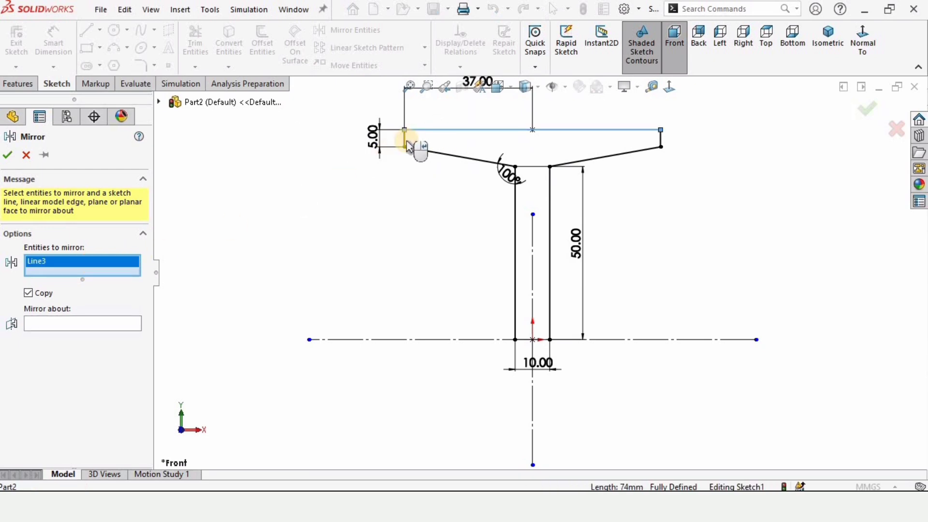
pyautogui.click(405, 143)
pyautogui.click(441, 154)
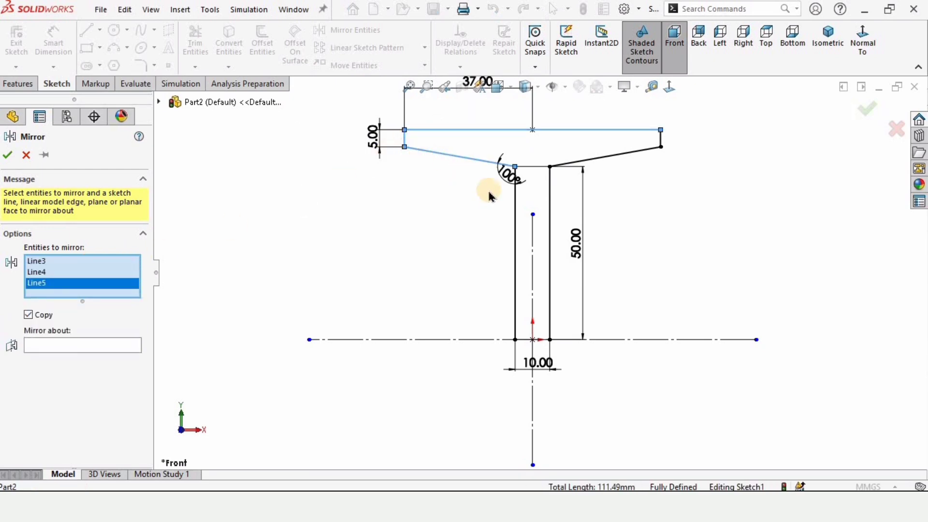
pyautogui.click(515, 202)
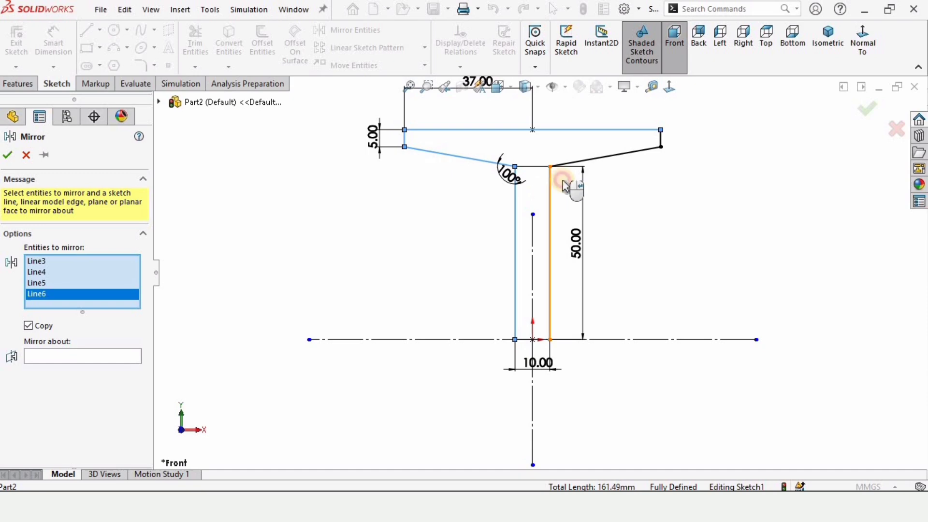
pyautogui.click(551, 186)
pyautogui.click(589, 163)
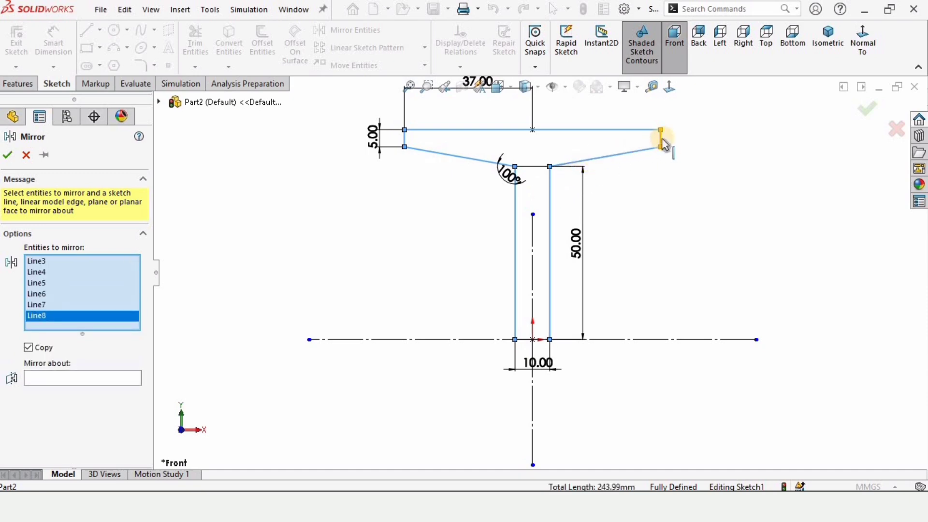
pyautogui.click(660, 138)
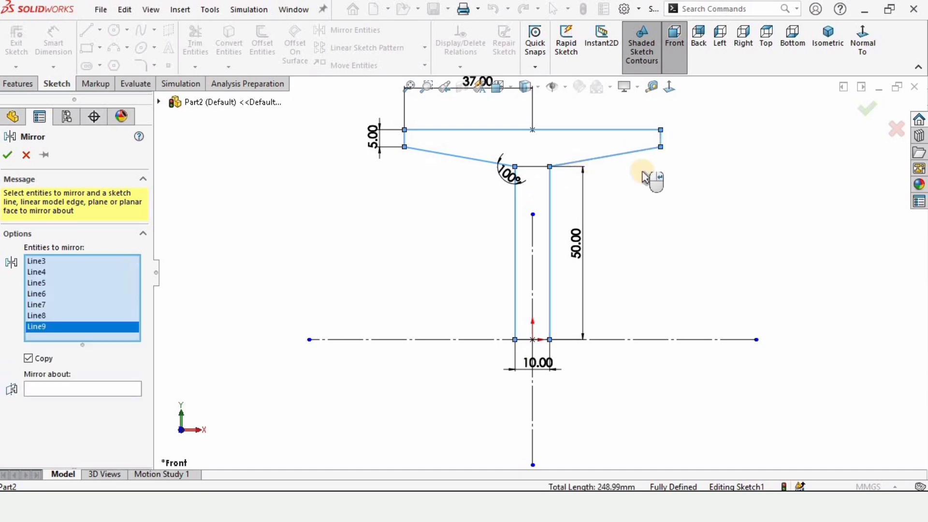
pyautogui.click(81, 389)
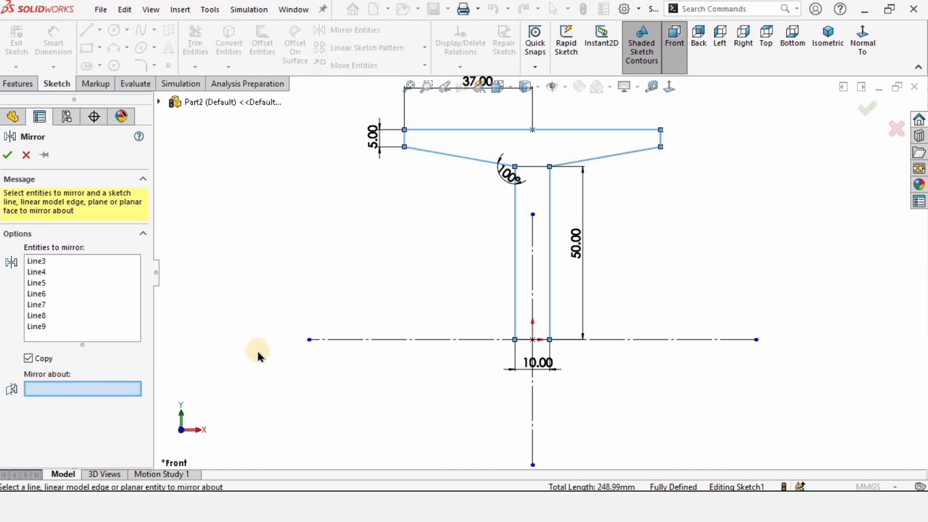
pyautogui.click(388, 341)
pyautogui.press('f')
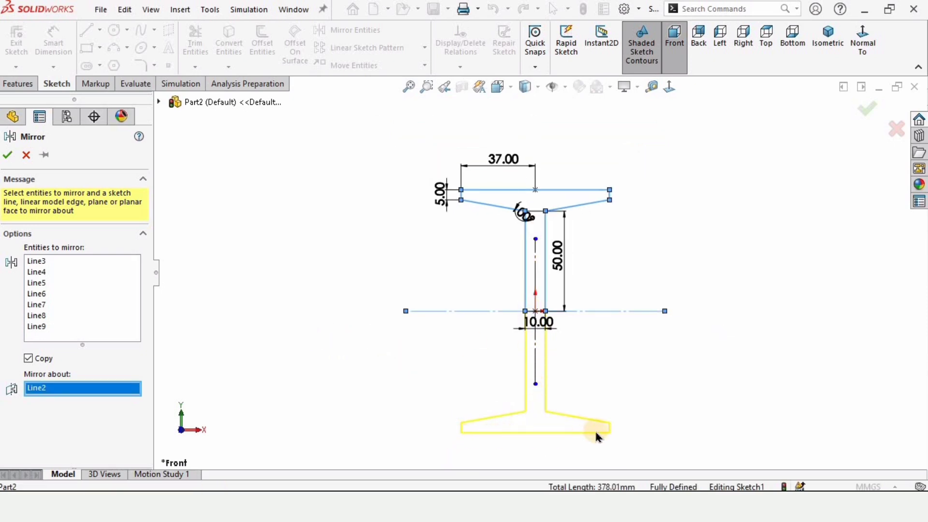
pyautogui.click(9, 155)
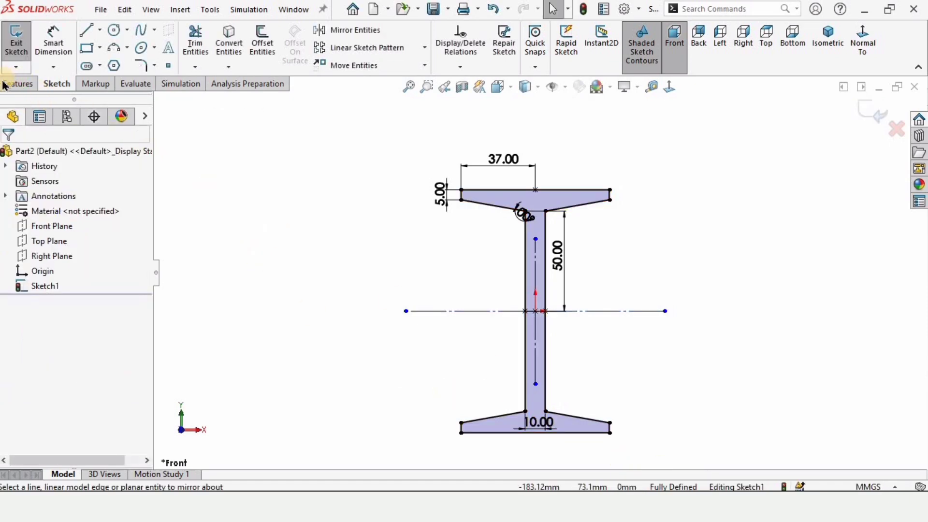
# Step: Extrude the I-beam profile as a boss to a depth of 800 mm using the Mid Plane end condition
pyautogui.click(18, 85)
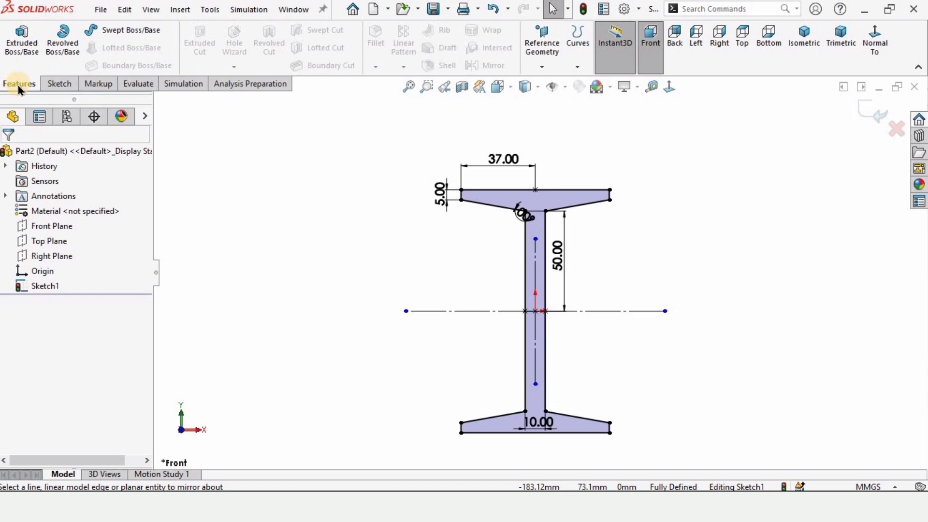
pyautogui.click(22, 42)
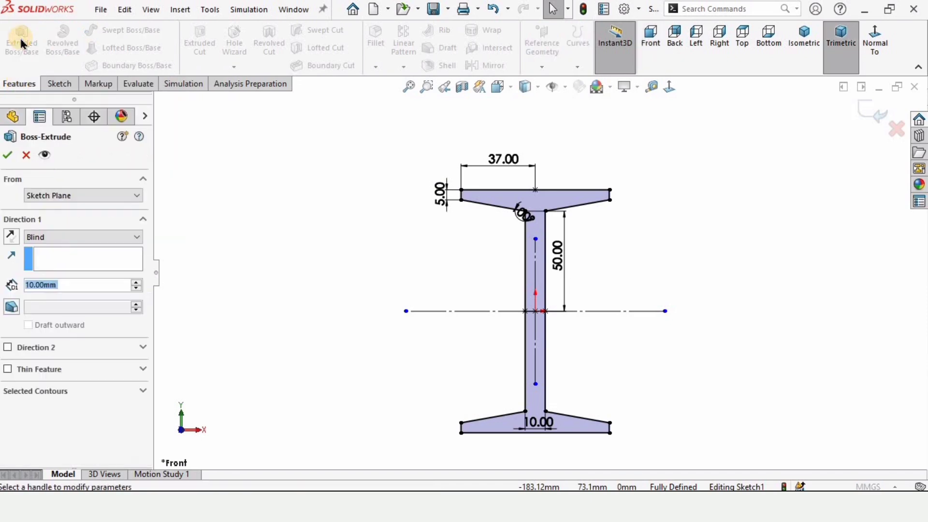
pyautogui.moveTo(584, 366); pyautogui.dragTo(587, 358, button='middle')
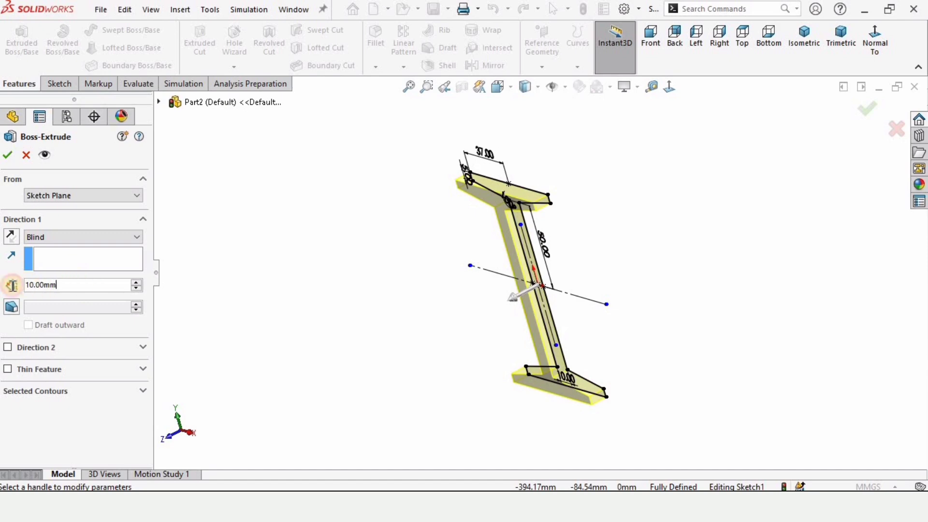
pyautogui.write('80')
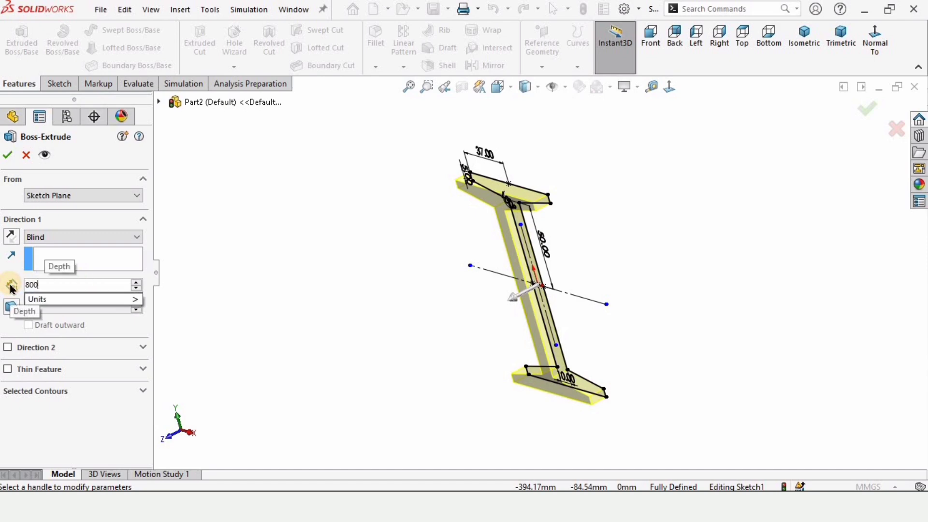
pyautogui.write('0')
pyautogui.press('Return')
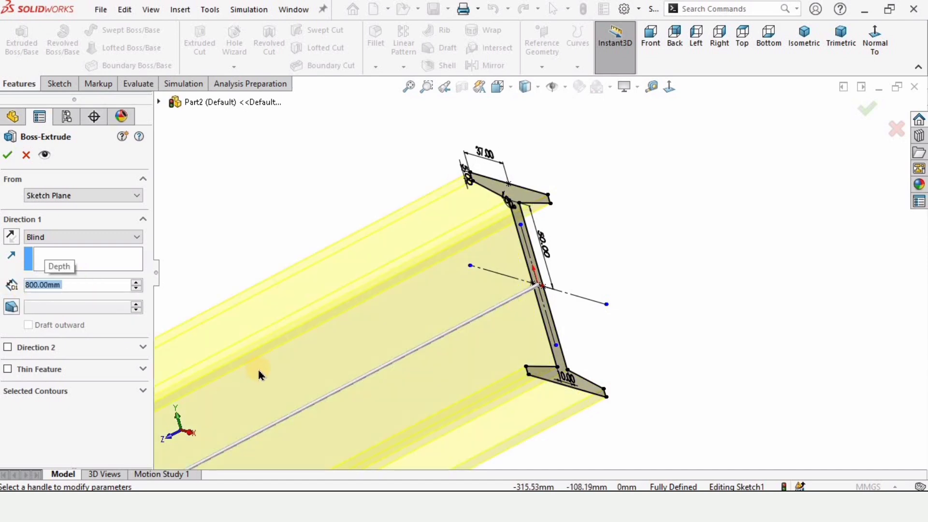
pyautogui.scroll(5, 417, 299)
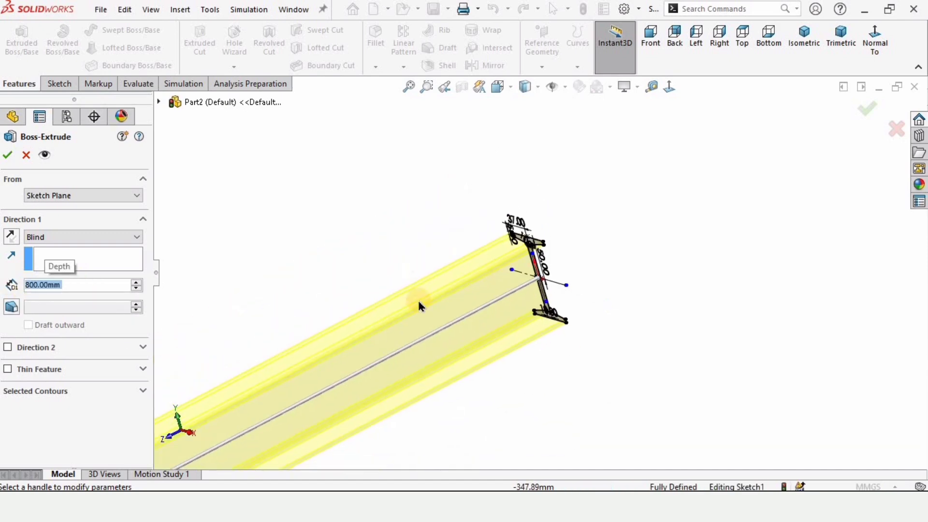
pyautogui.click(138, 238)
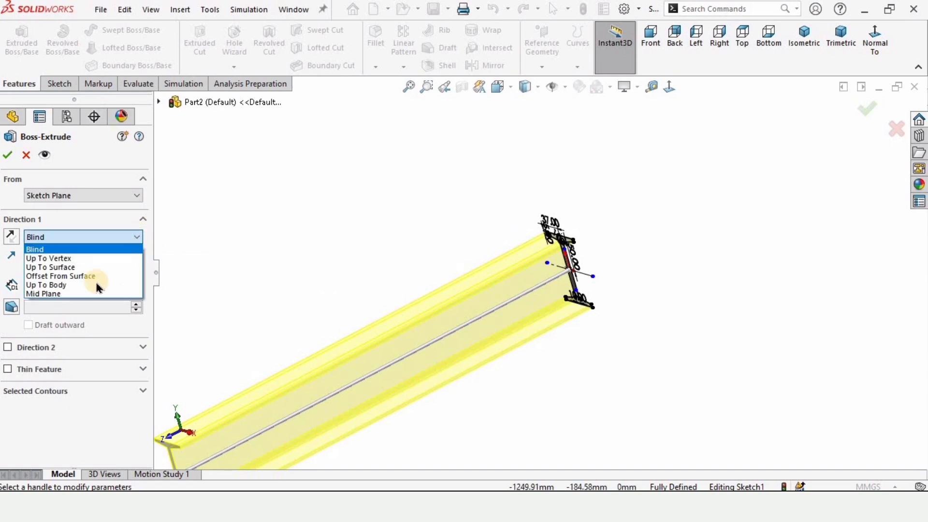
pyautogui.click(40, 295)
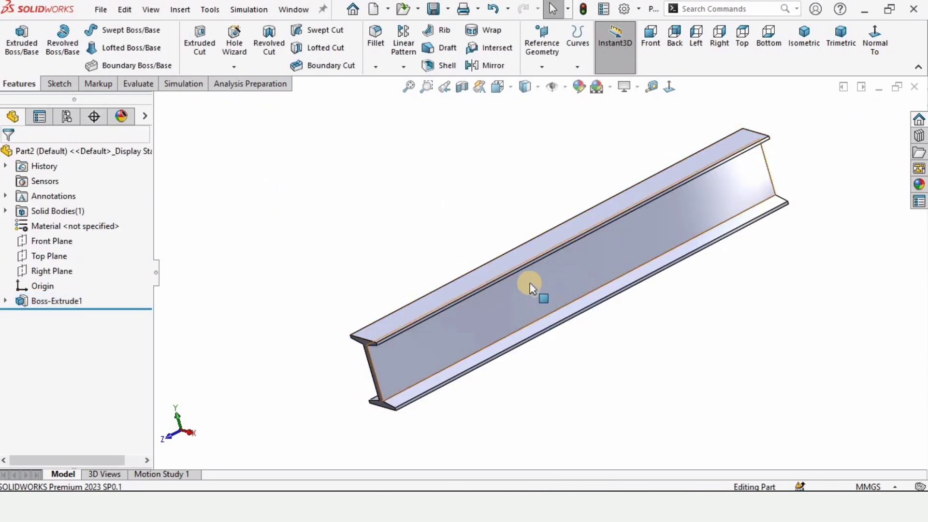
# Step: Start a sketch on the upper flange's top face and draw an origin-centred rectangle spanning the flange width, about 111 mm long
pyautogui.moveTo(594, 257); pyautogui.dragTo(594, 333, button='middle')
pyautogui.moveTo(579, 182); pyautogui.dragTo(566, 235, button='middle')
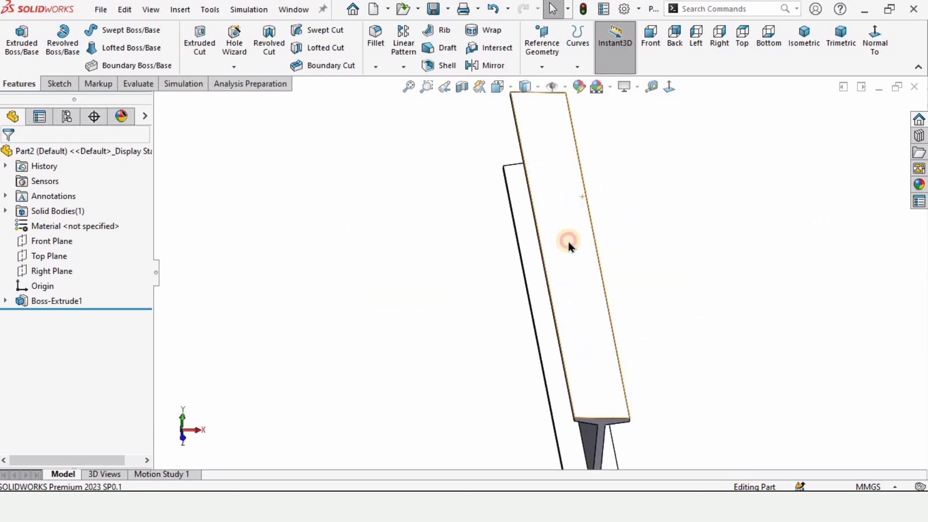
pyautogui.click(567, 239)
pyautogui.click(631, 199)
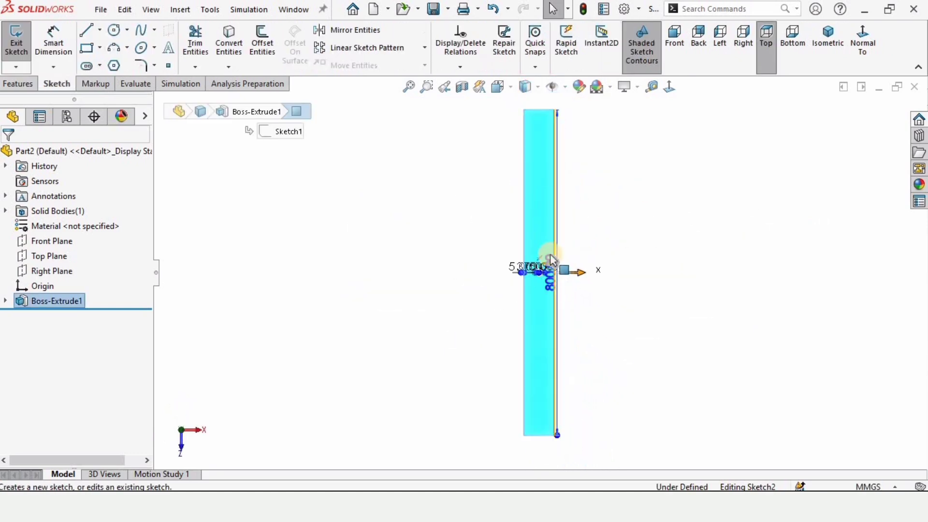
pyautogui.click(406, 241)
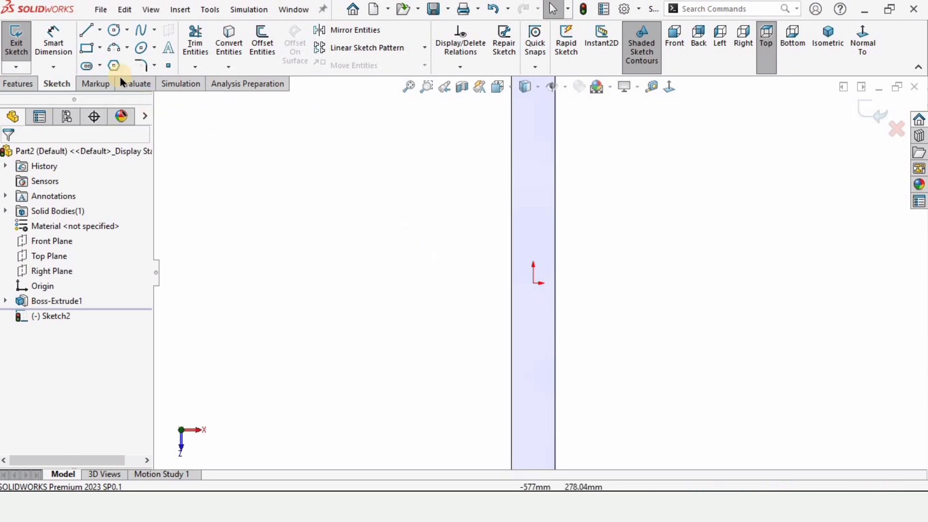
pyautogui.click(99, 48)
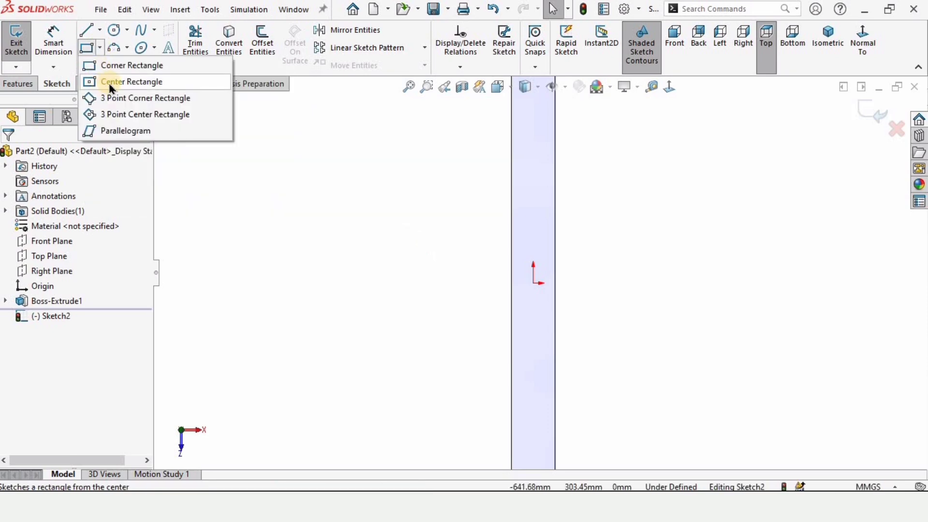
pyautogui.click(131, 82)
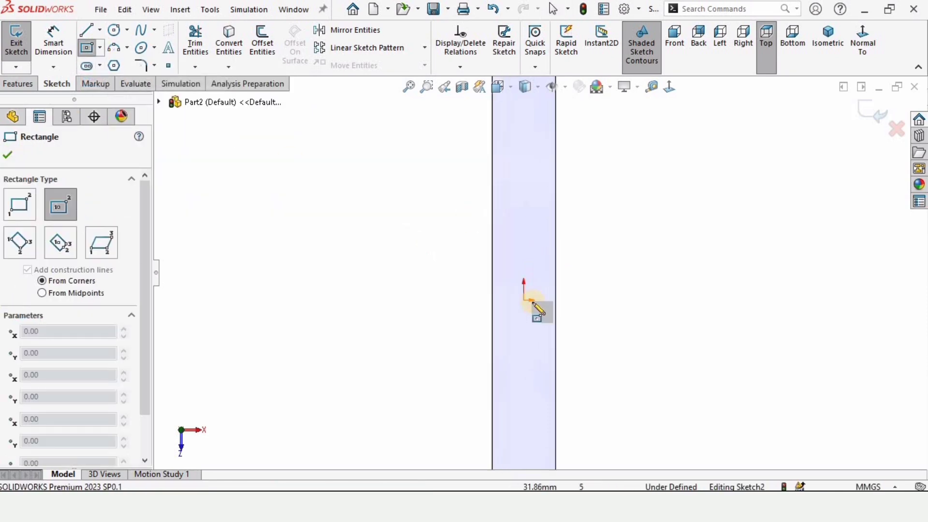
pyautogui.click(524, 299)
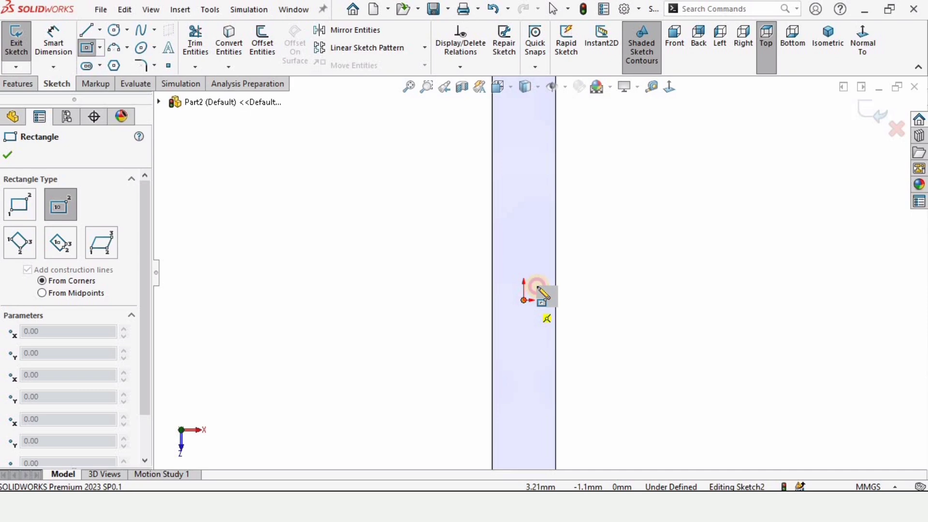
pyautogui.click(556, 252)
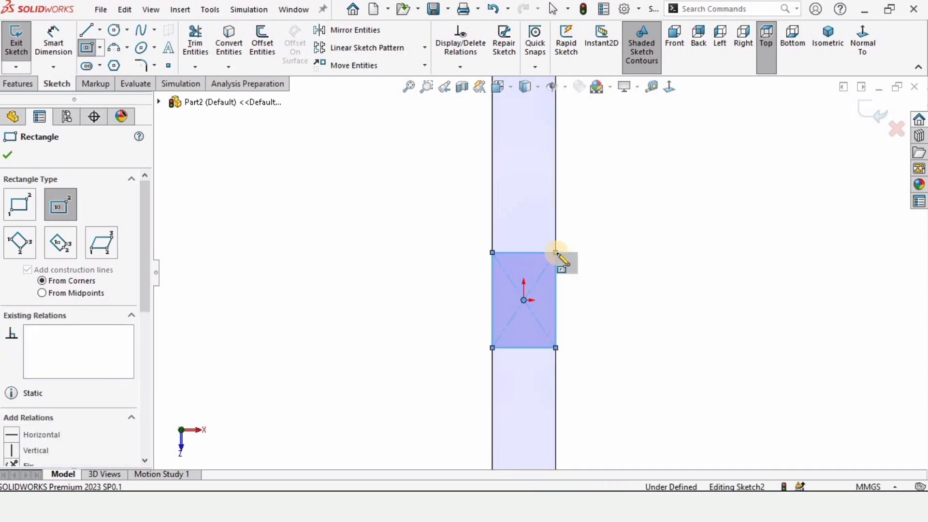
# Step: Dimension the rectangle's side along the beam, set it to 50 mm, and exit the sketch
pyautogui.click(53, 38)
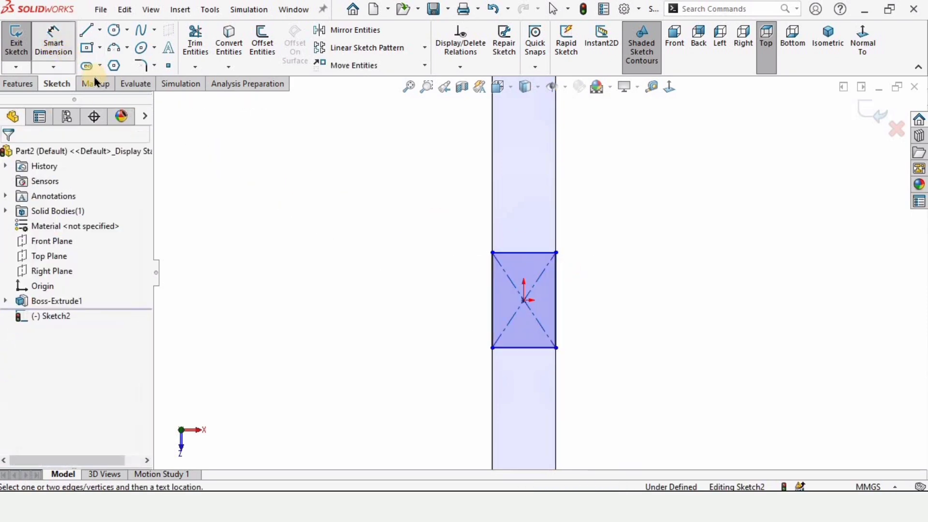
pyautogui.click(556, 275)
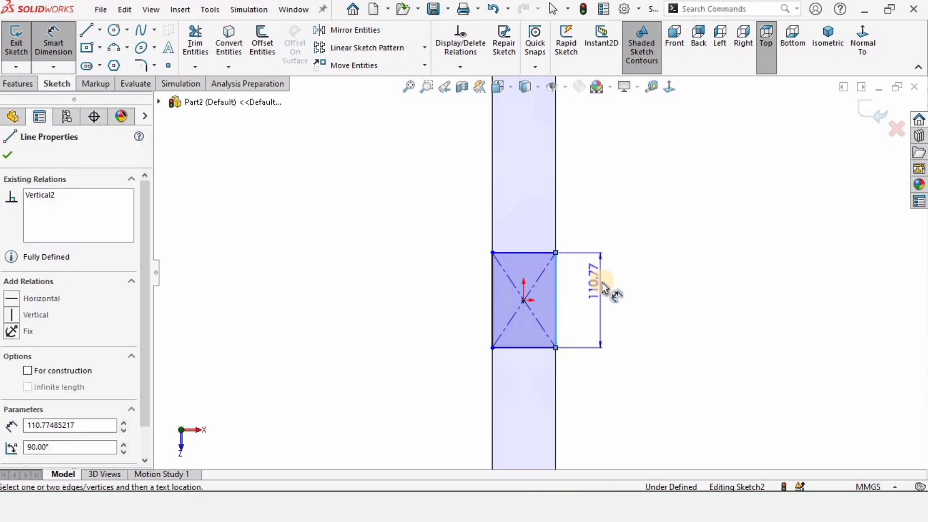
pyautogui.click(602, 285)
pyautogui.write('50')
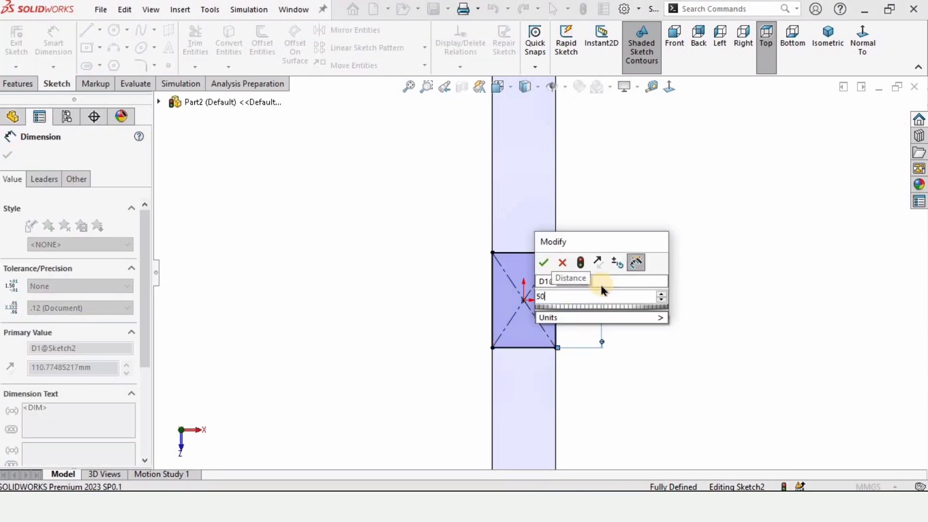
pyautogui.press('Return')
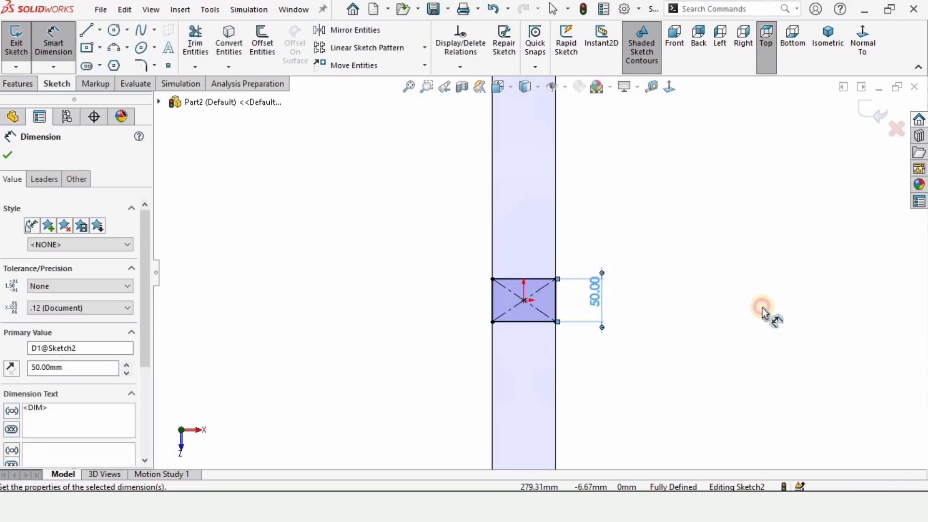
pyautogui.click(767, 315)
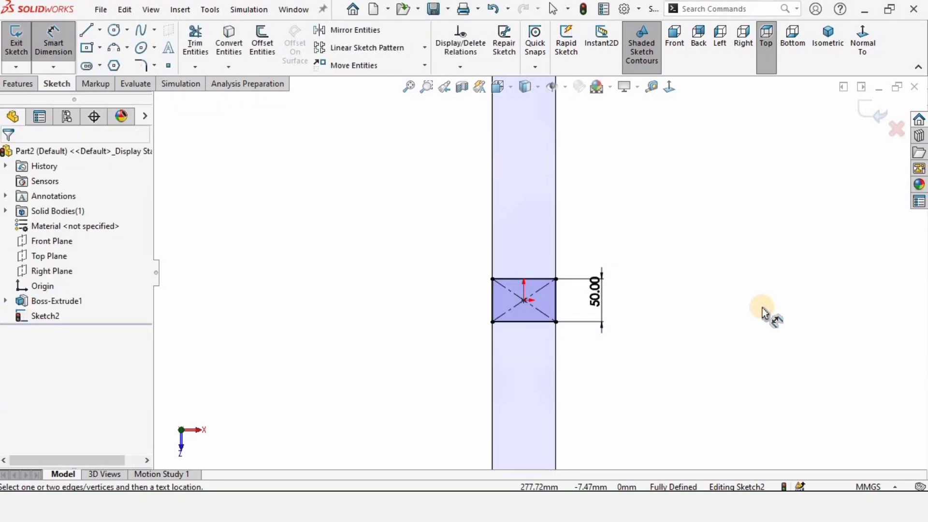
pyautogui.click(869, 104)
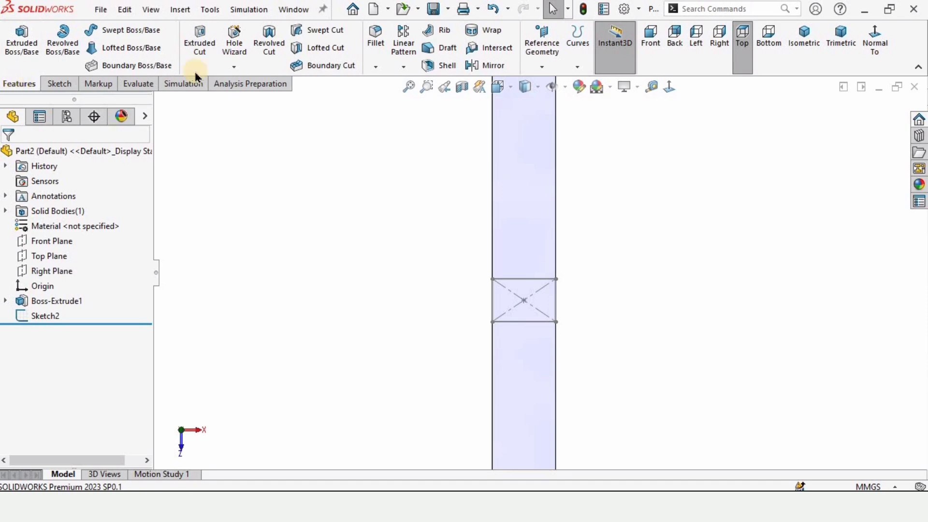
# Step: Split the upper flange's top face with a projection split line from the centre rectangle sketch
pyautogui.click(577, 67)
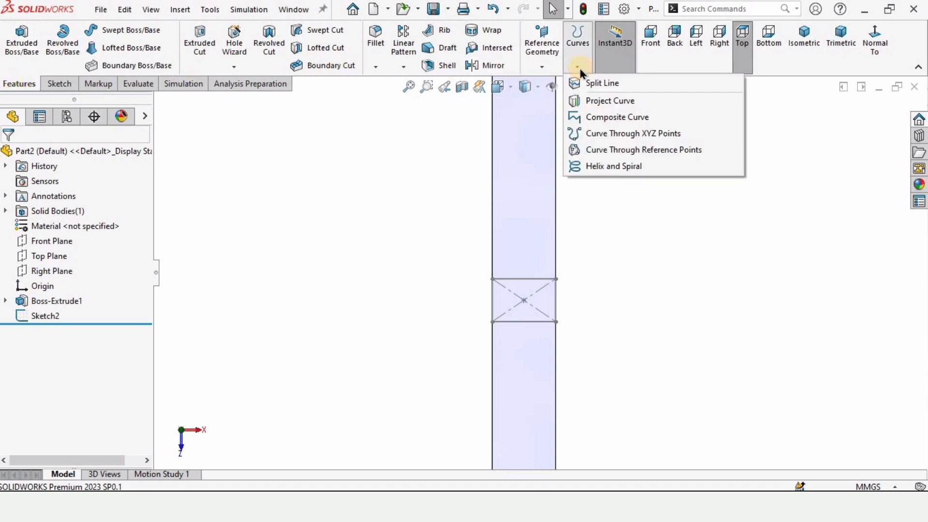
pyautogui.click(613, 84)
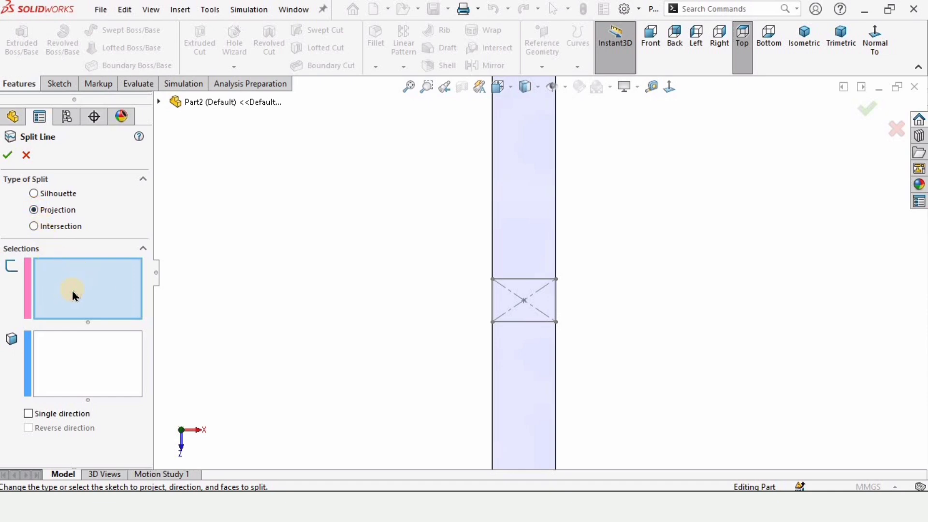
pyautogui.click(524, 280)
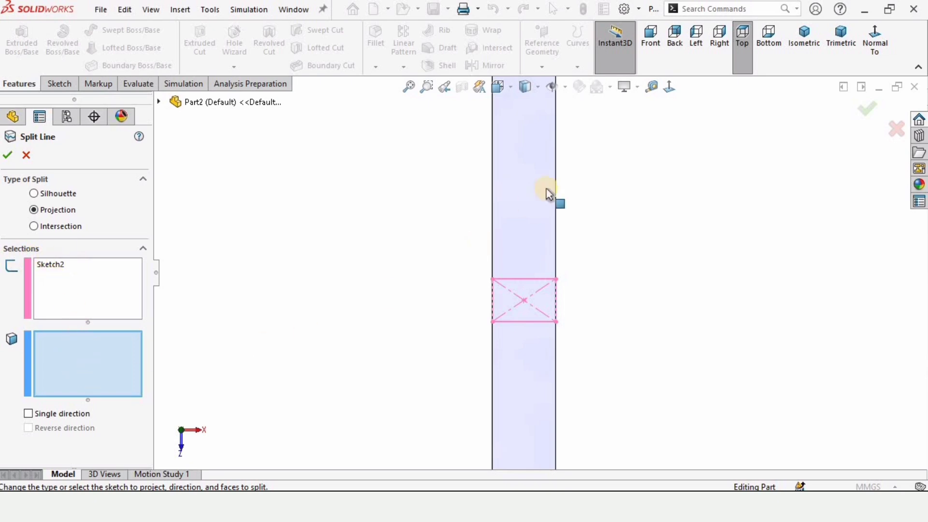
pyautogui.click(524, 170)
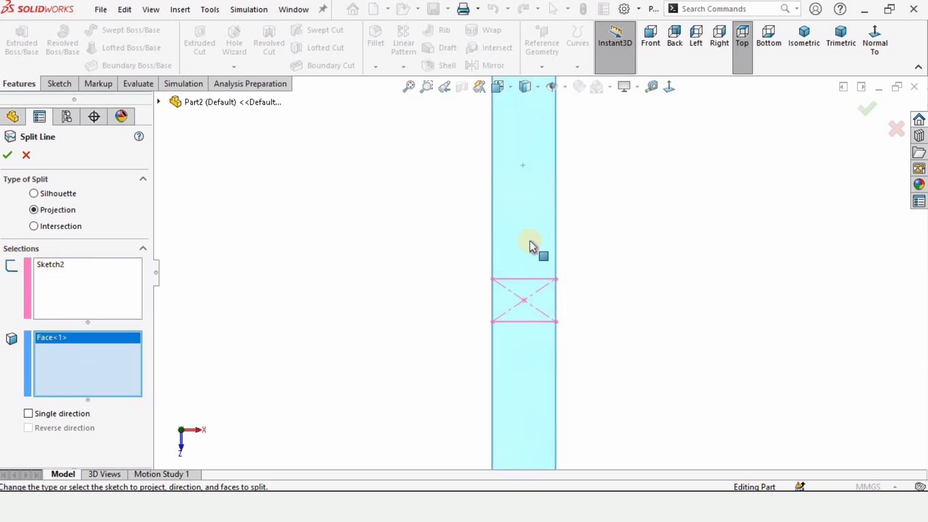
pyautogui.scroll(2, 531, 247)
pyautogui.click(7, 155)
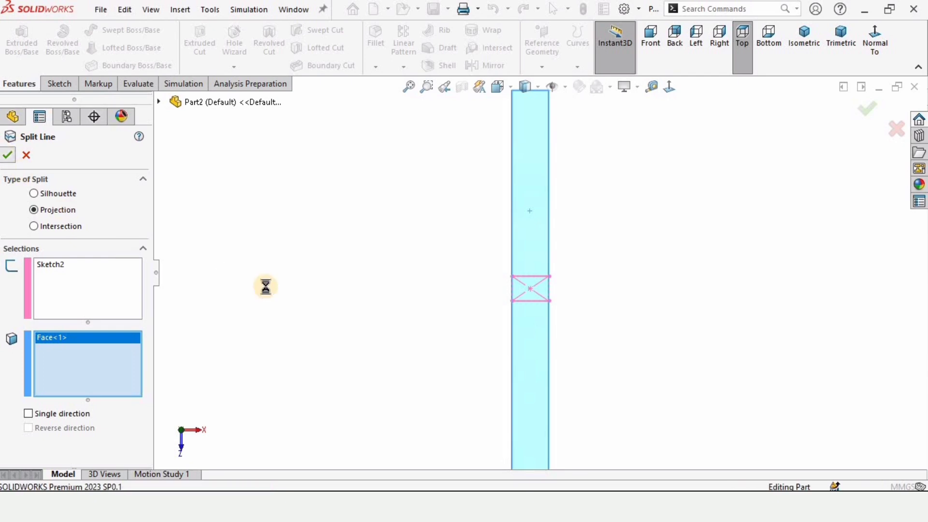
# Step: Start a sketch on the lower flange's bottom face and draw a corner rectangle across its full width at the positive Z end
pyautogui.scroll(-3, 545, 287)
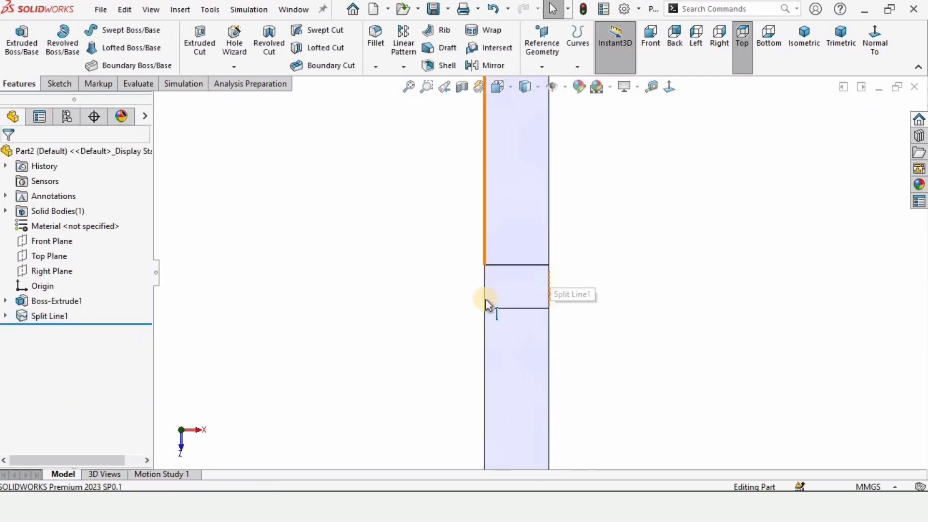
pyautogui.moveTo(528, 304)
pyautogui.mouseDown(button='middle')
pyautogui.moveTo(547, 303)
pyautogui.moveTo(498, 304)
pyautogui.moveTo(514, 300)
pyautogui.mouseUp(button='middle')
pyautogui.scroll(3, 563, 269)
pyautogui.moveTo(564, 269); pyautogui.dragTo(453, 286, button='middle')
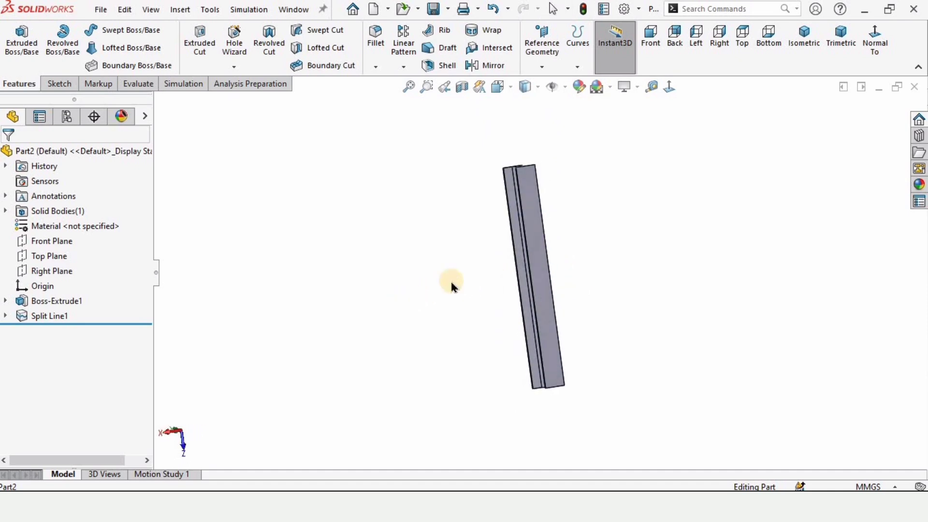
pyautogui.click(540, 254)
pyautogui.click(598, 217)
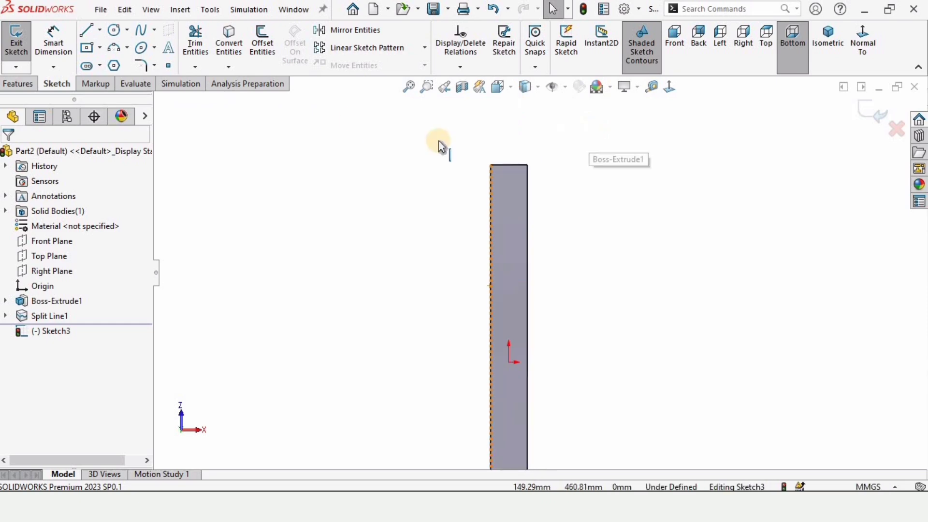
pyautogui.click(100, 51)
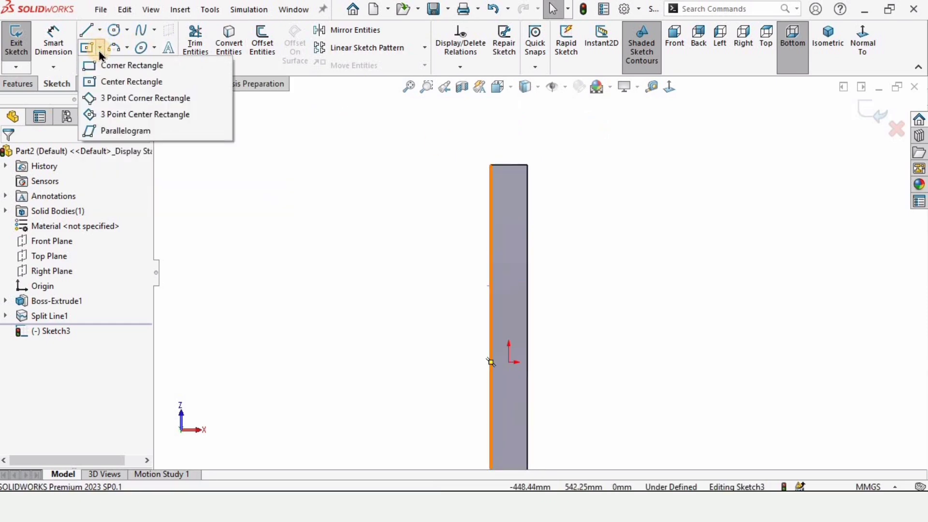
pyautogui.click(117, 65)
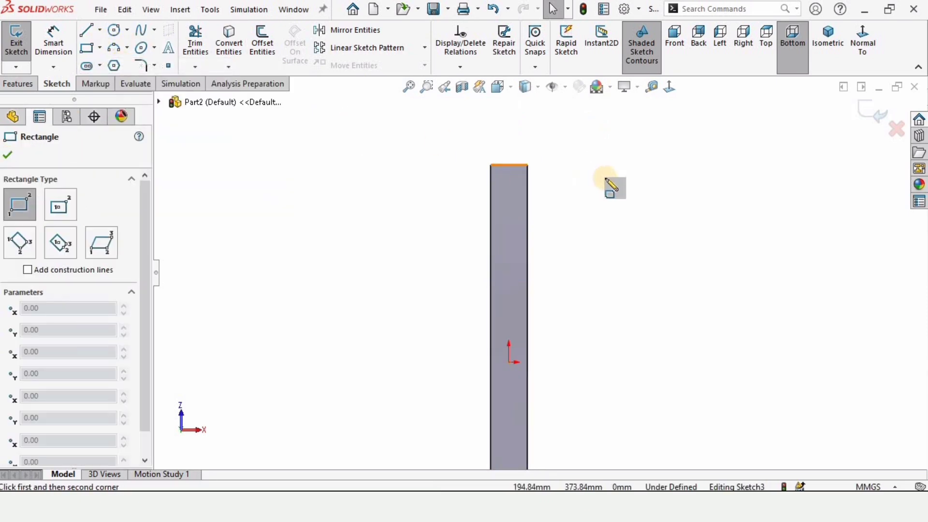
pyautogui.scroll(-4, 611, 186)
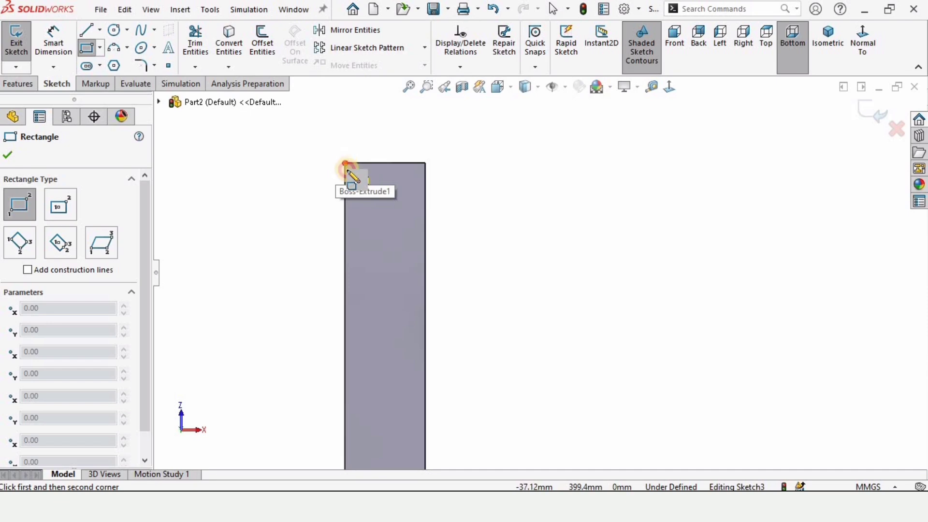
pyautogui.click(345, 164)
pyautogui.click(425, 249)
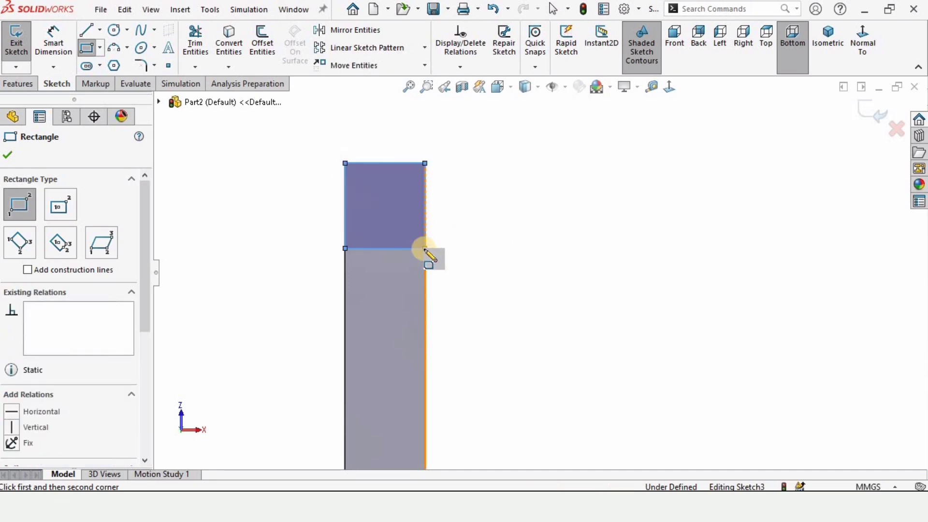
# Step: Draw a second corner rectangle across the full flange width at the beam's opposite end
pyautogui.scroll(7, 406, 325)
pyautogui.scroll(-3, 480, 461)
pyautogui.click(458, 455)
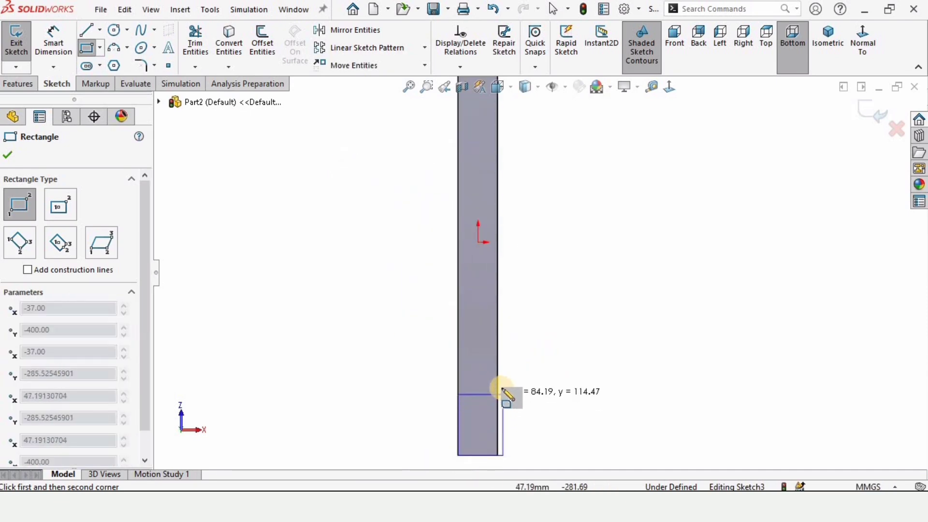
pyautogui.click(498, 388)
pyautogui.scroll(4, 512, 256)
pyautogui.press('Escape')
pyautogui.scroll(-2, 521, 169)
# Step: Dimension the along-beam side of the rectangle at the positive Z end and set it to 50 mm
pyautogui.click(57, 39)
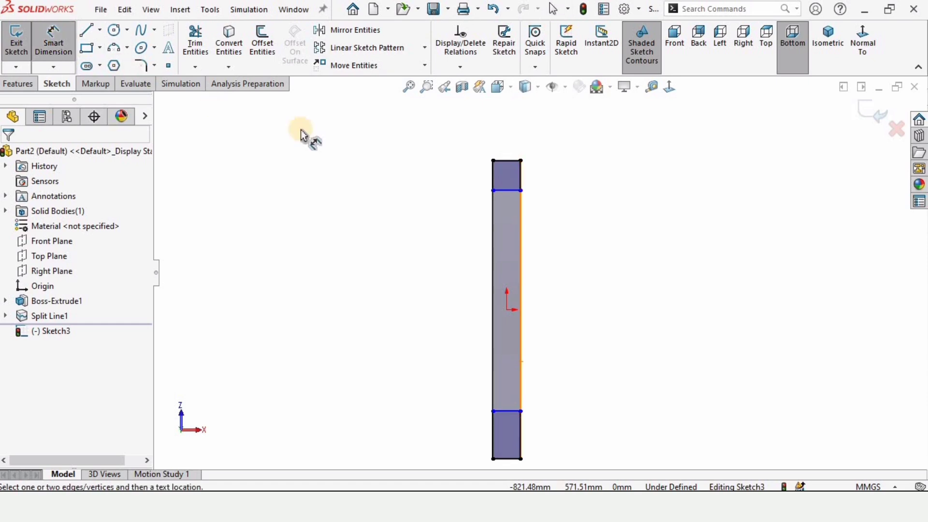
pyautogui.click(520, 173)
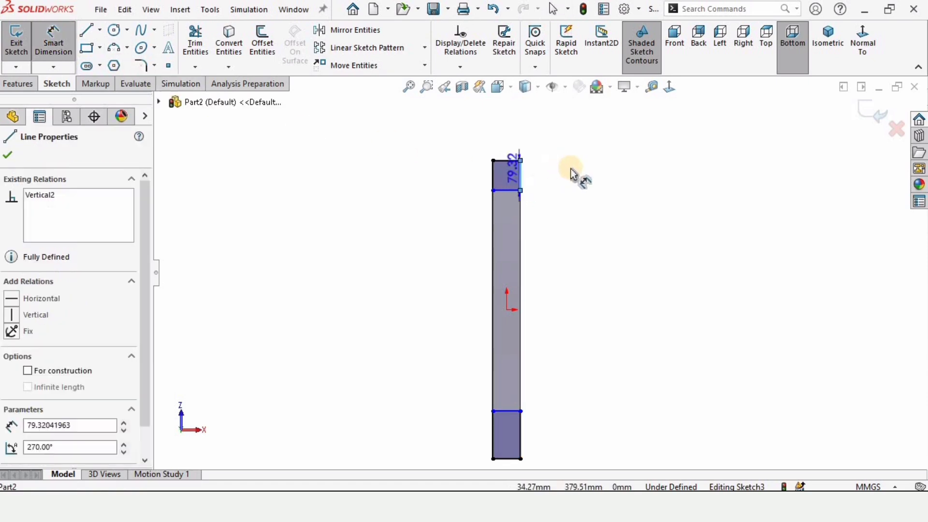
pyautogui.click(583, 176)
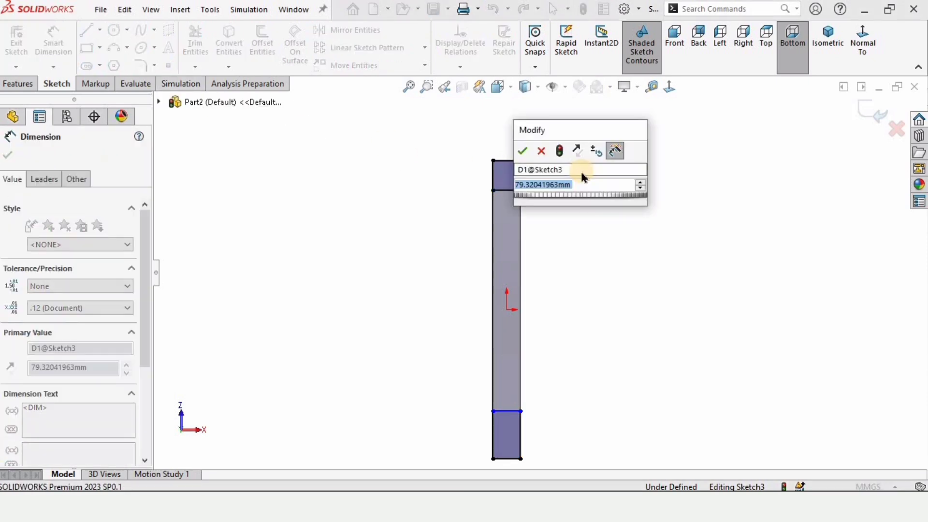
pyautogui.write('10')
pyautogui.press('Return')
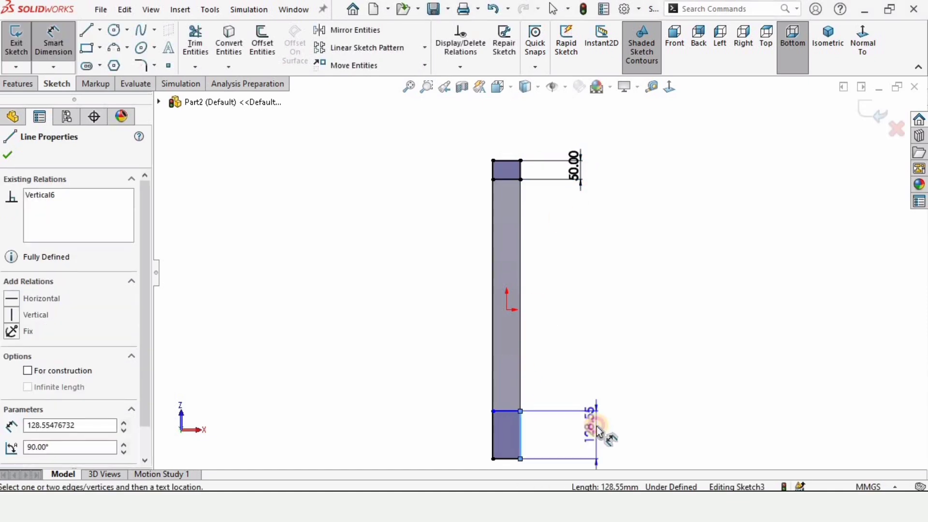
# Step: Dimension the opposite end rectangle's along-beam side, set it to 50 mm, and exit the sketch
pyautogui.click(598, 432)
pyautogui.write('50')
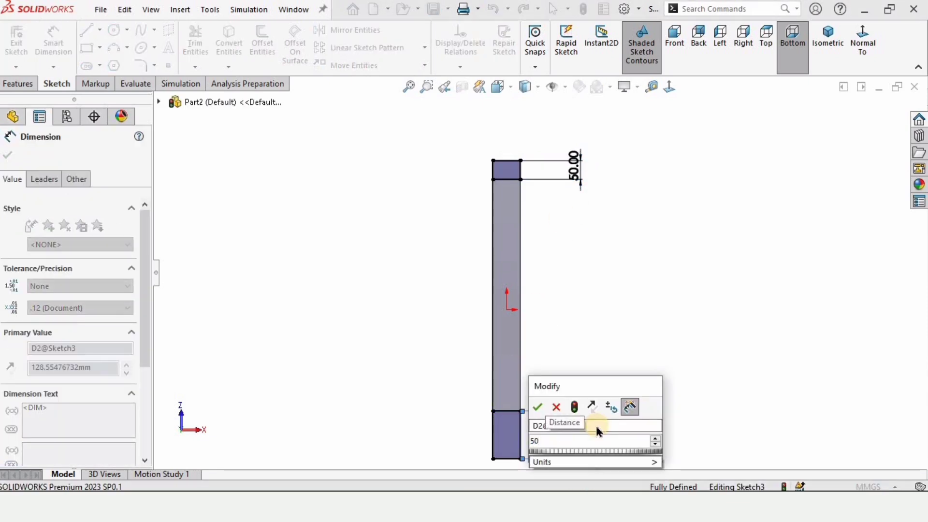
pyautogui.press('Return')
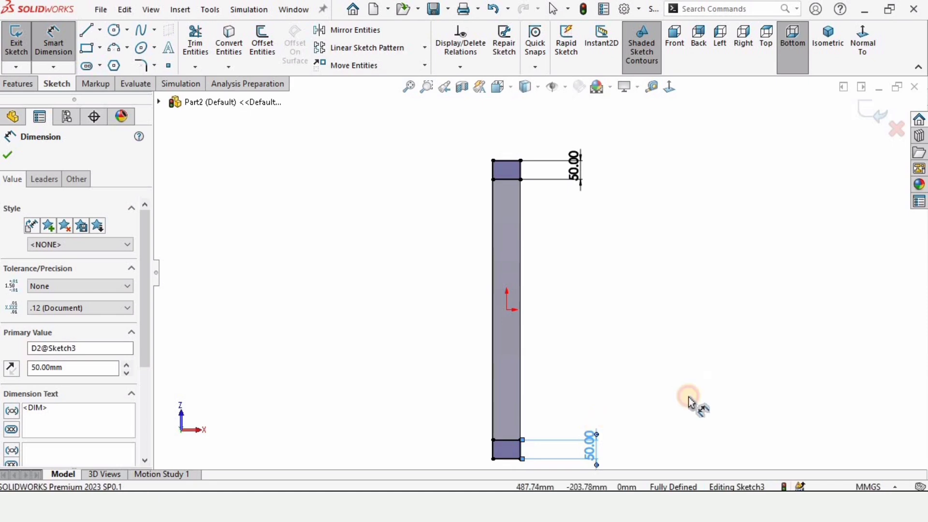
pyautogui.click(691, 399)
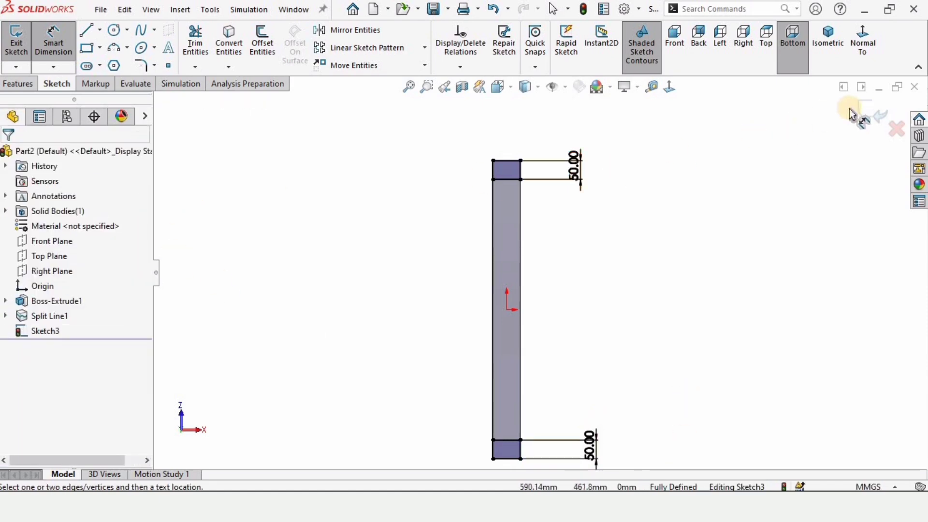
pyautogui.click(872, 112)
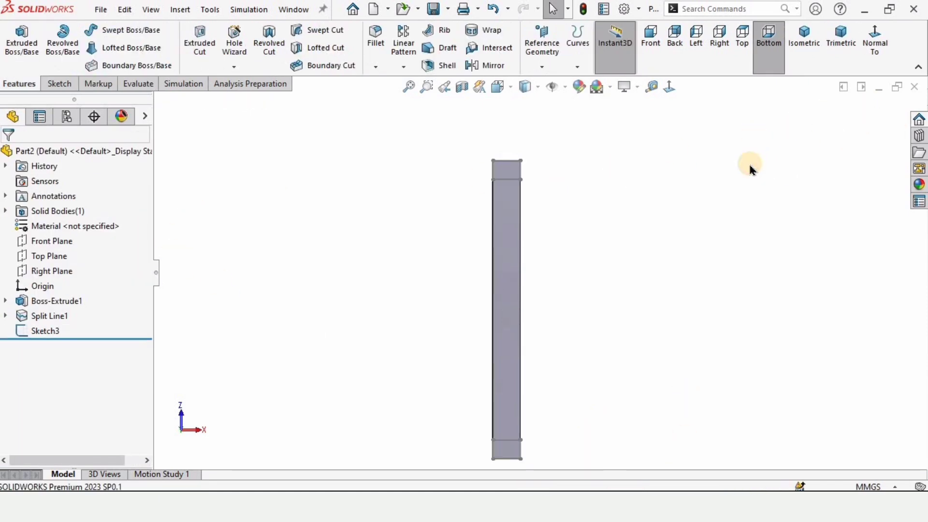
# Step: Split the lower flange's bottom face with a projection split line from the two-rectangle sketch
pyautogui.click(578, 68)
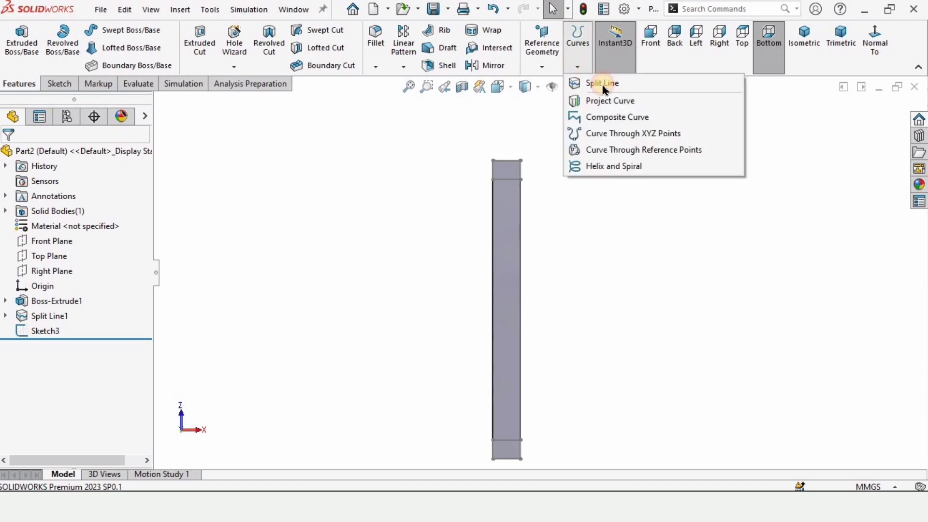
pyautogui.click(600, 83)
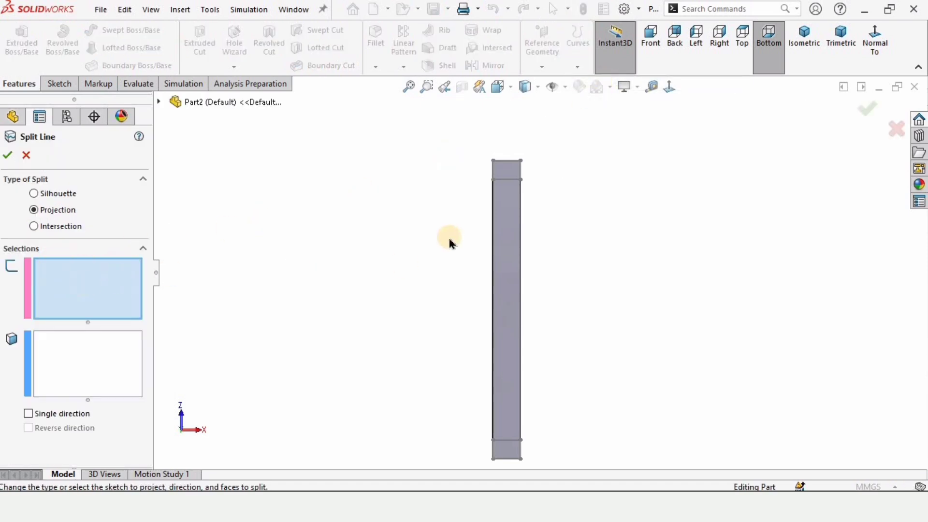
pyautogui.click(517, 181)
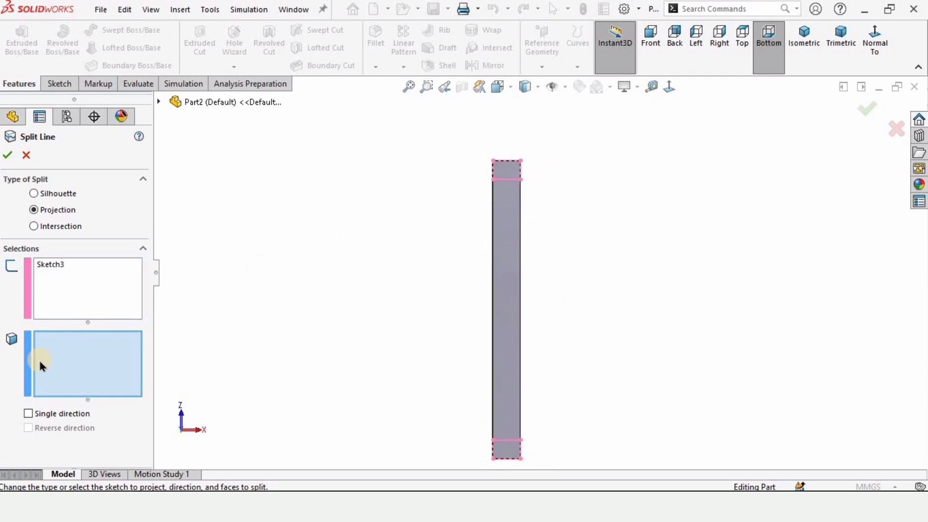
pyautogui.click(508, 275)
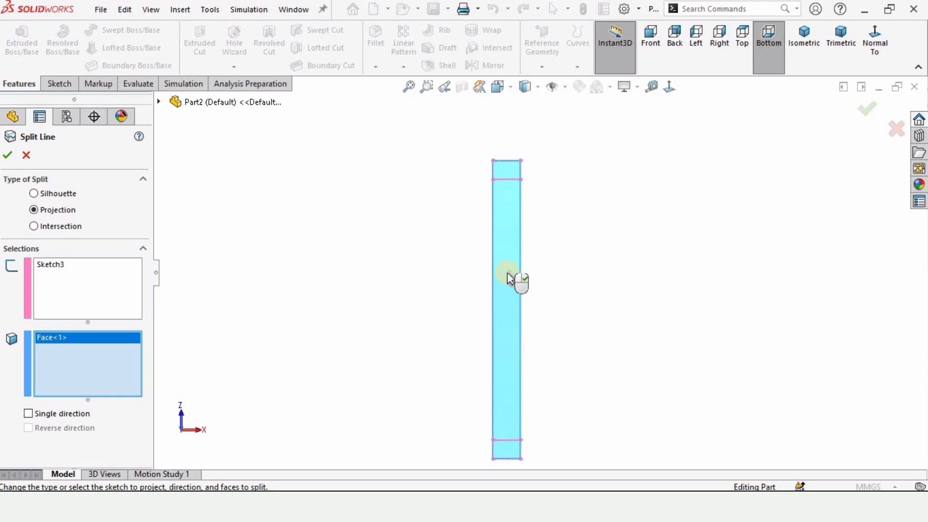
pyautogui.click(6, 157)
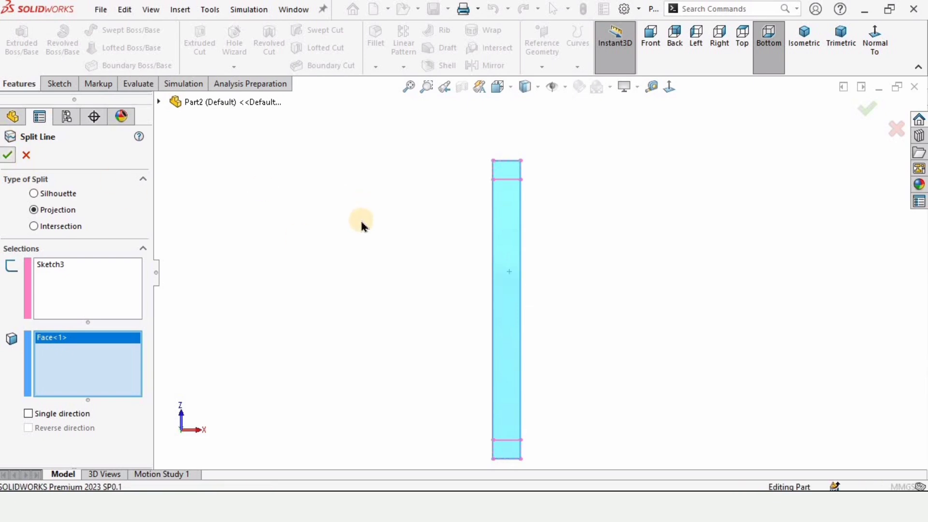
# Step: Examine the split faces at both ends of the lower flange and at the middle of the upper flange
pyautogui.scroll(-5, 483, 425)
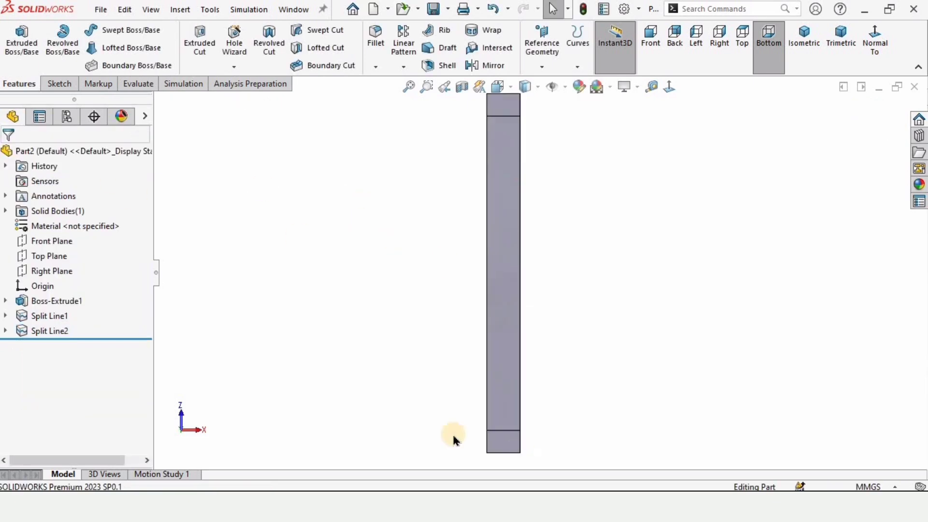
pyautogui.click(521, 411)
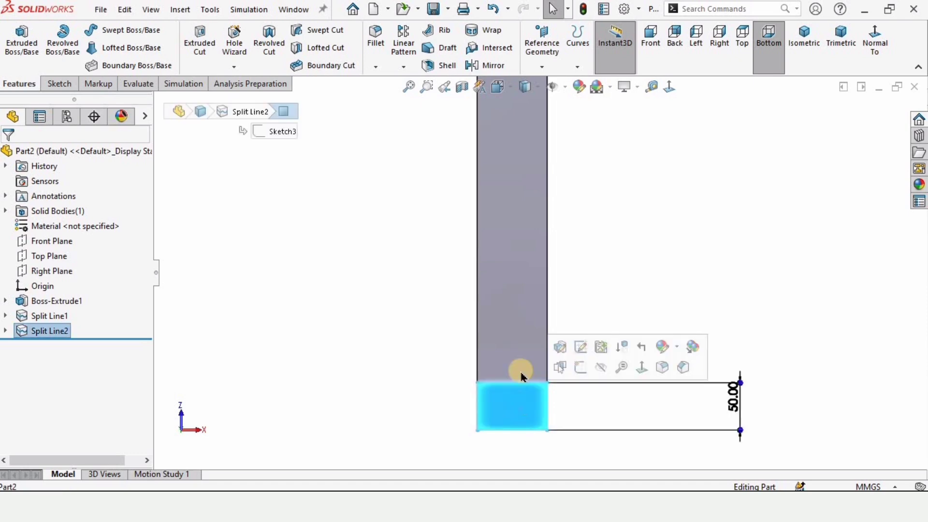
pyautogui.scroll(5, 523, 186)
pyautogui.scroll(-3, 600, 197)
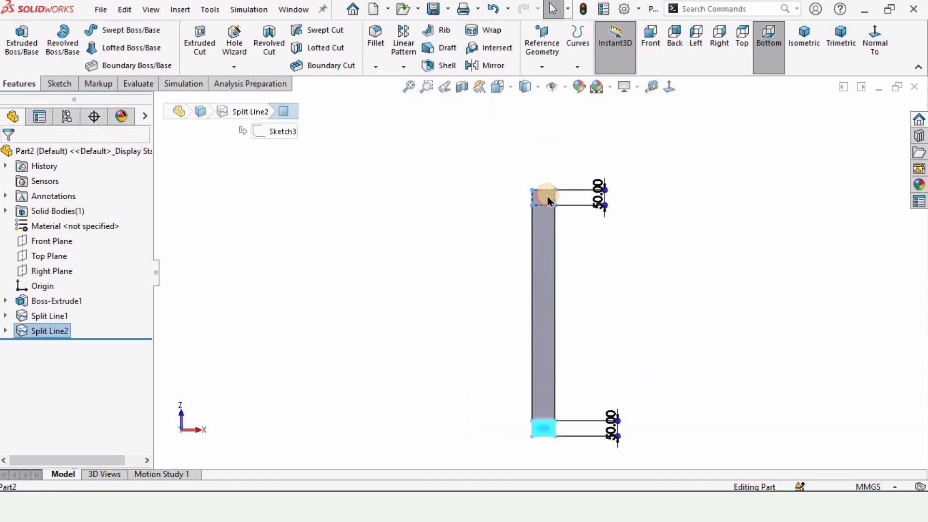
pyautogui.click(548, 201)
pyautogui.moveTo(544, 269); pyautogui.dragTo(589, 308, button='middle')
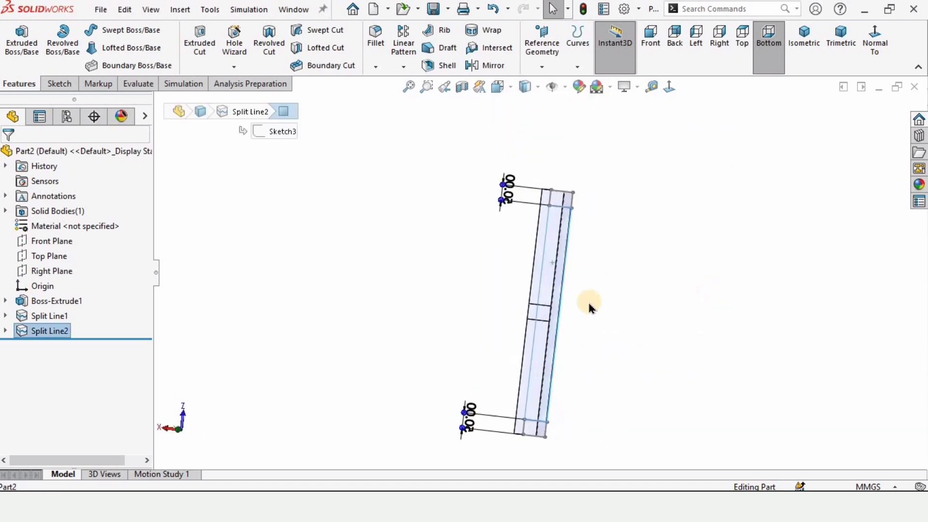
pyautogui.scroll(-3, 589, 308)
pyautogui.click(493, 318)
pyautogui.scroll(5, 426, 289)
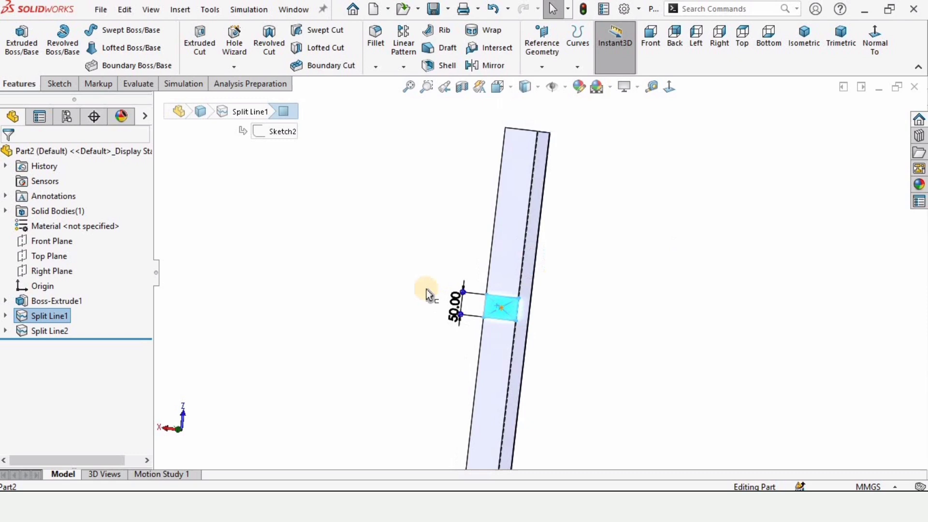
pyautogui.click(397, 278)
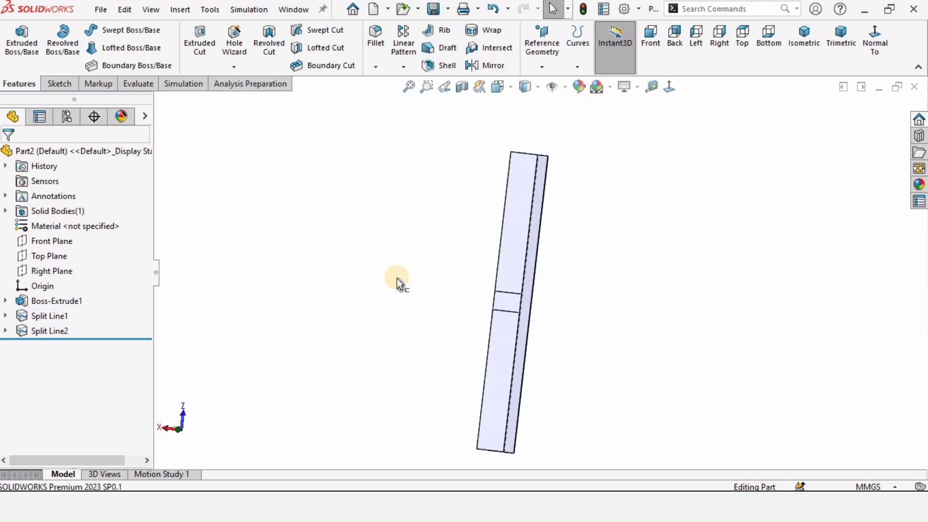
# Step: Check in the add-in manager that SOLIDWORKS Simulation is active and set to load at start-up
pyautogui.click(638, 8)
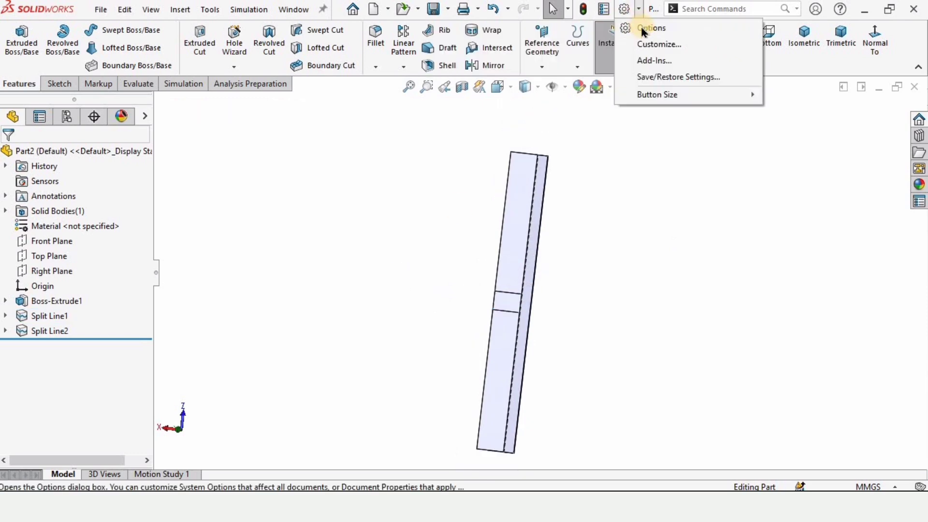
pyautogui.click(650, 60)
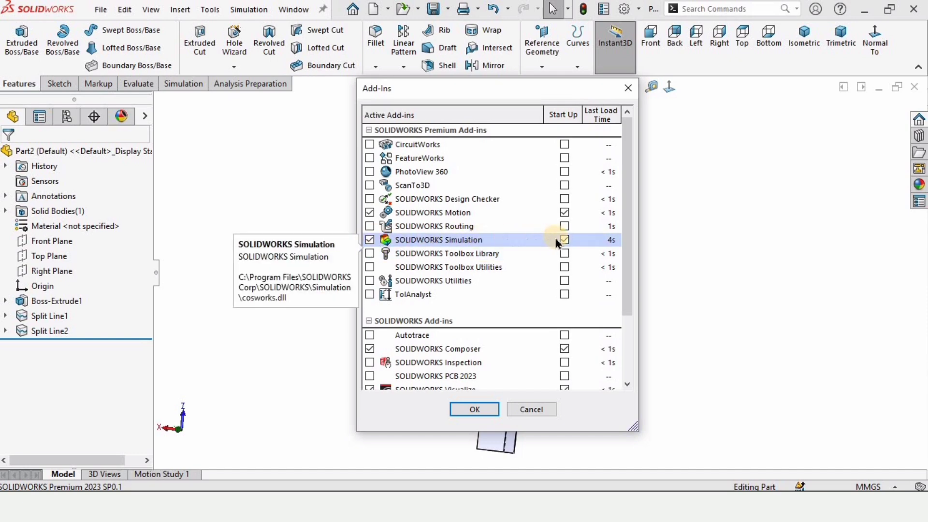
pyautogui.click(472, 409)
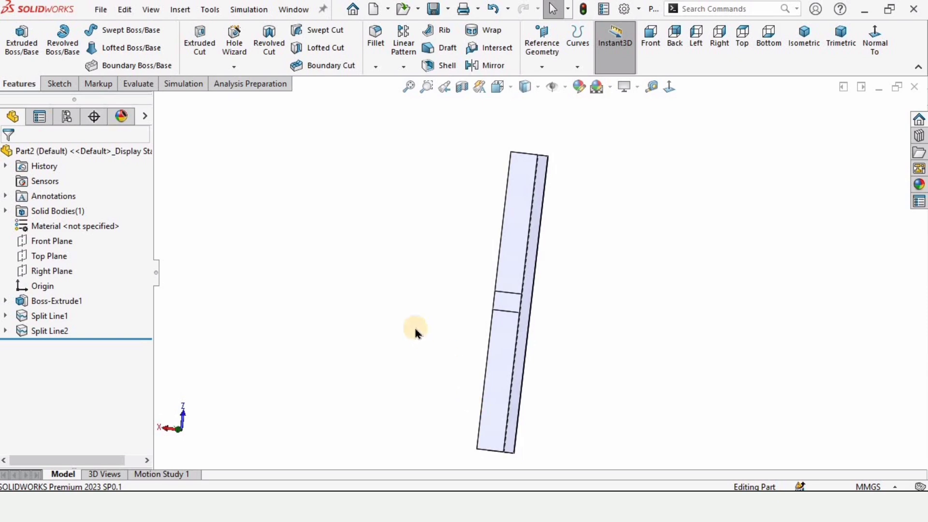
# Step: Create a new static simulation study named Static 1 for the beam
pyautogui.click(185, 85)
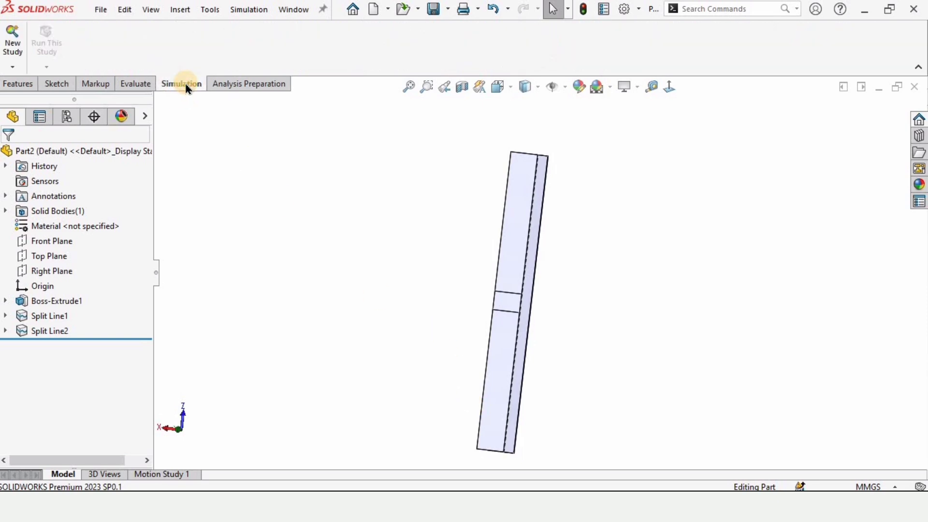
pyautogui.click(7, 38)
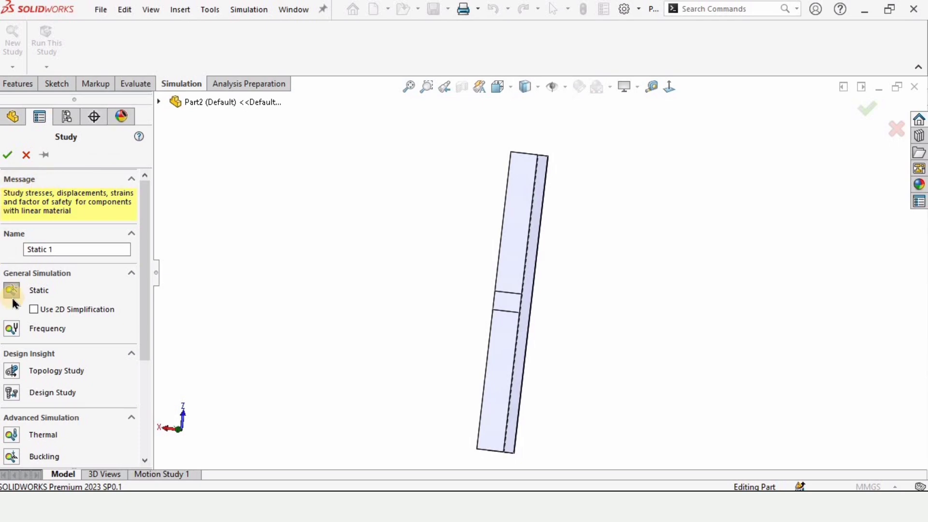
pyautogui.click(13, 293)
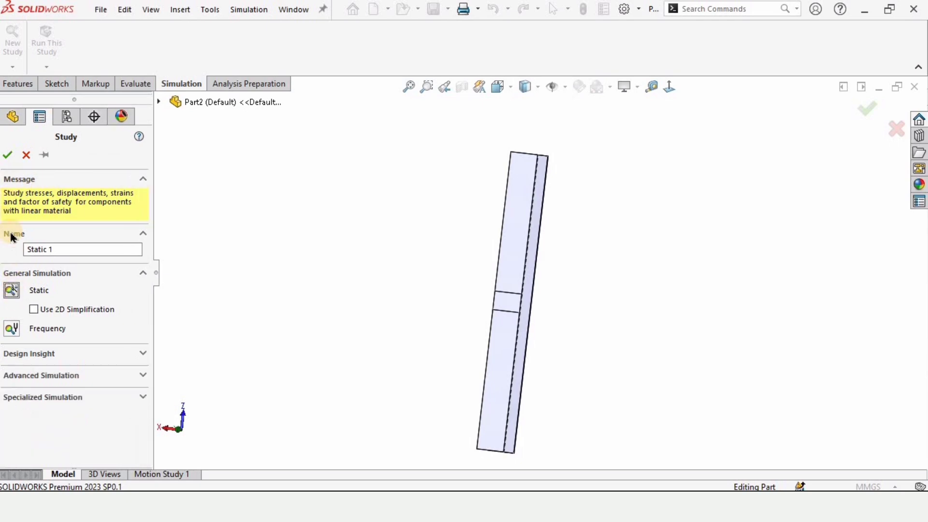
pyautogui.click(9, 154)
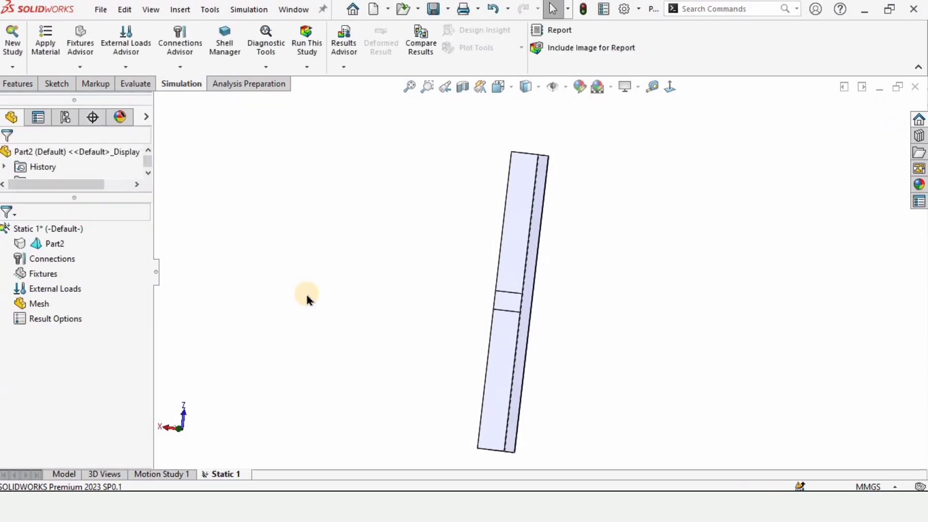
# Step: Apply the 1023 Carbon Steel Sheet (SS) material to the beam body in the static study
pyautogui.click(67, 231)
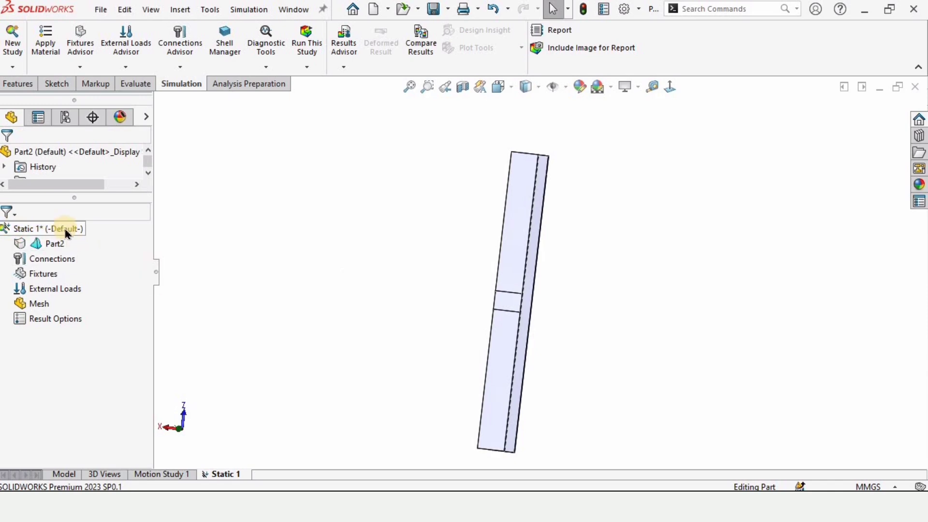
pyautogui.rightClick(50, 248)
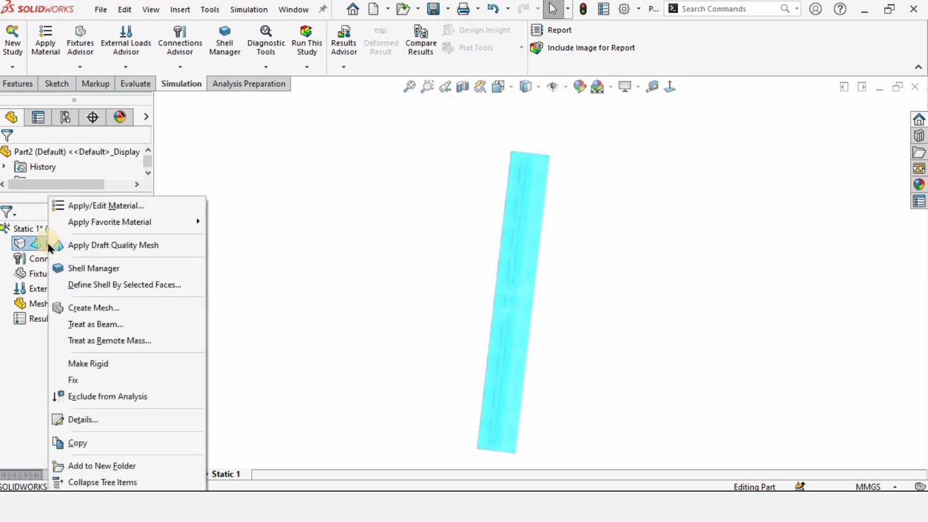
pyautogui.click(101, 207)
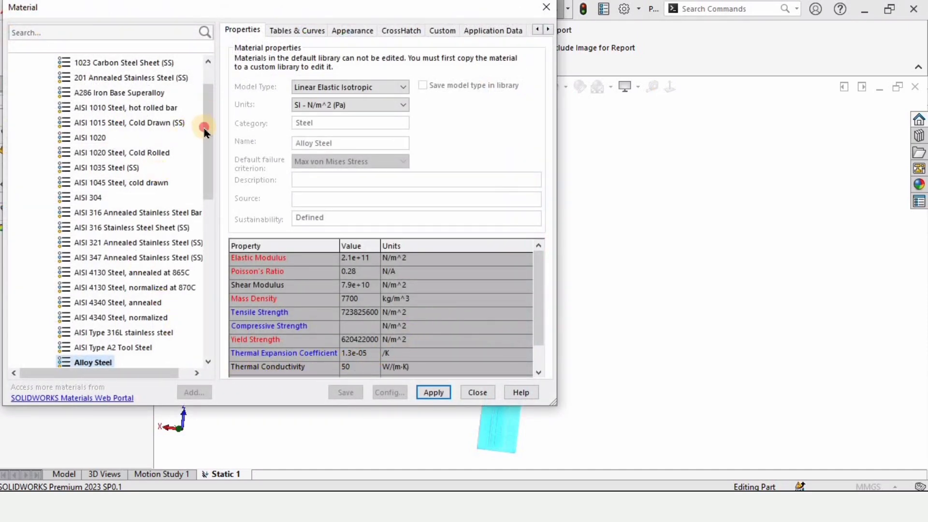
pyautogui.moveTo(204, 129); pyautogui.dragTo(118, 93)
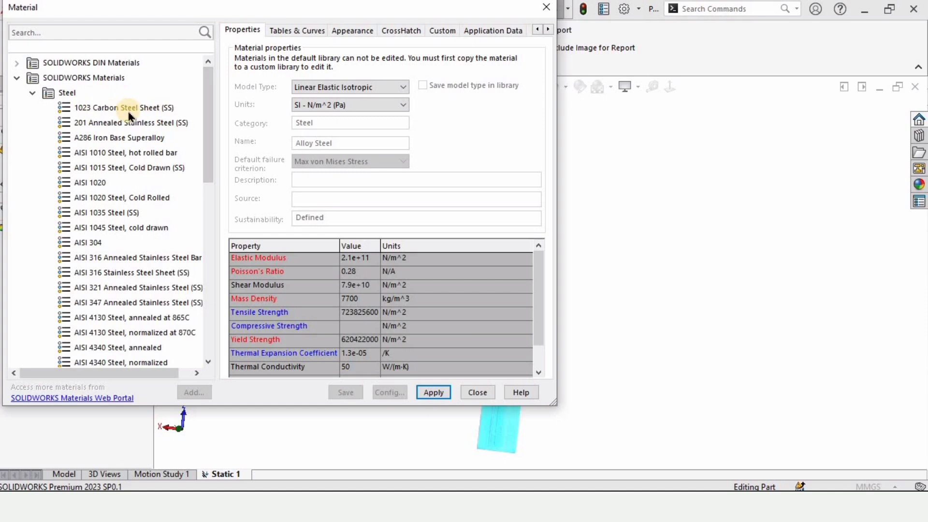
pyautogui.click(129, 110)
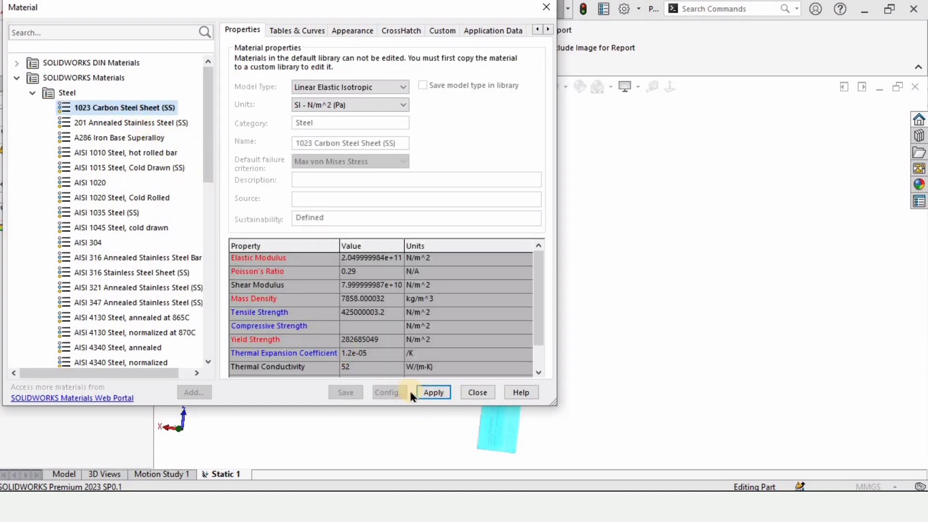
pyautogui.click(429, 393)
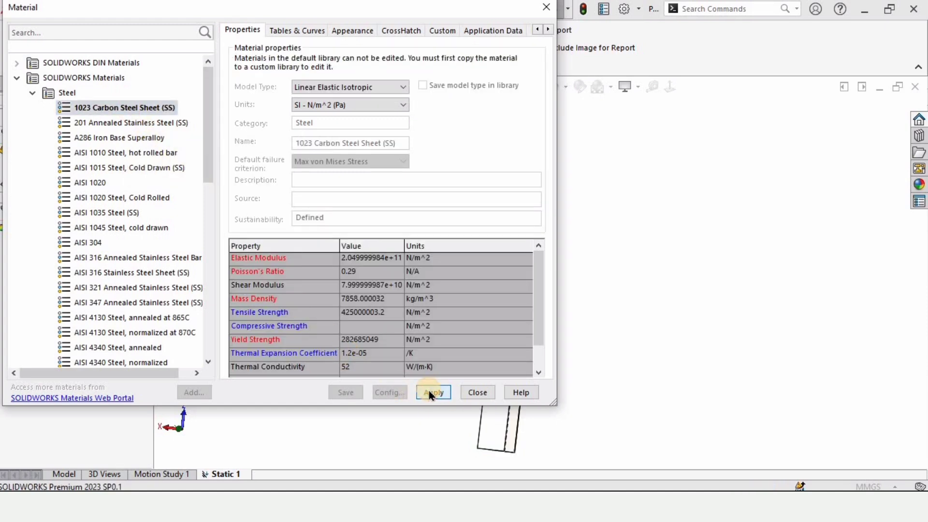
pyautogui.click(473, 393)
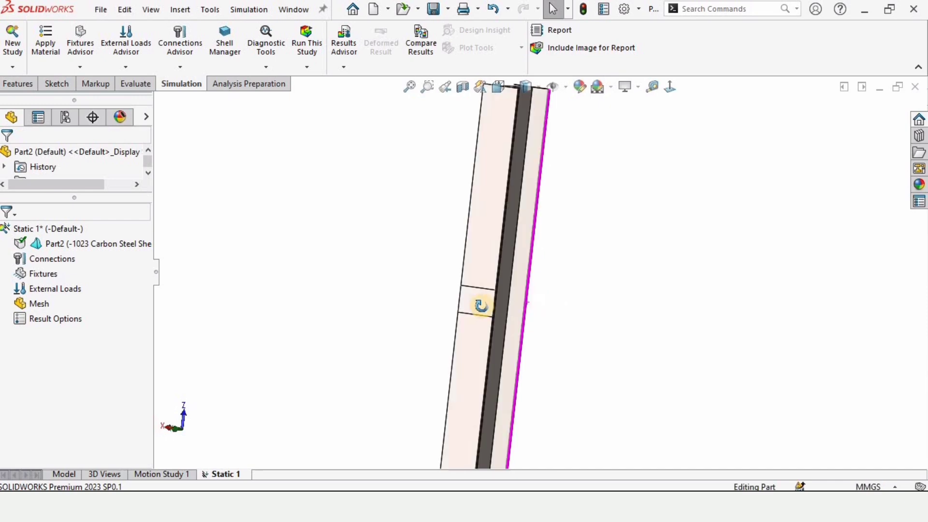
# Step: Start a Fixed Geometry fixture on the split face at one end of the lower flange's underside
pyautogui.moveTo(409, 308)
pyautogui.mouseDown(button='middle')
pyautogui.moveTo(363, 311)
pyautogui.moveTo(560, 267)
pyautogui.moveTo(435, 280)
pyautogui.moveTo(482, 301)
pyautogui.moveTo(435, 218)
pyautogui.moveTo(375, 250)
pyautogui.mouseUp(button='middle')
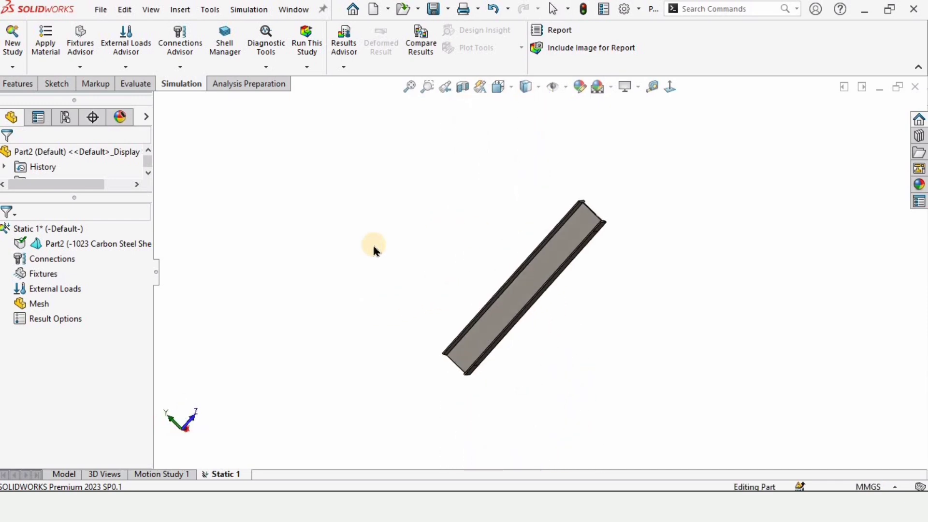
pyautogui.click(43, 280)
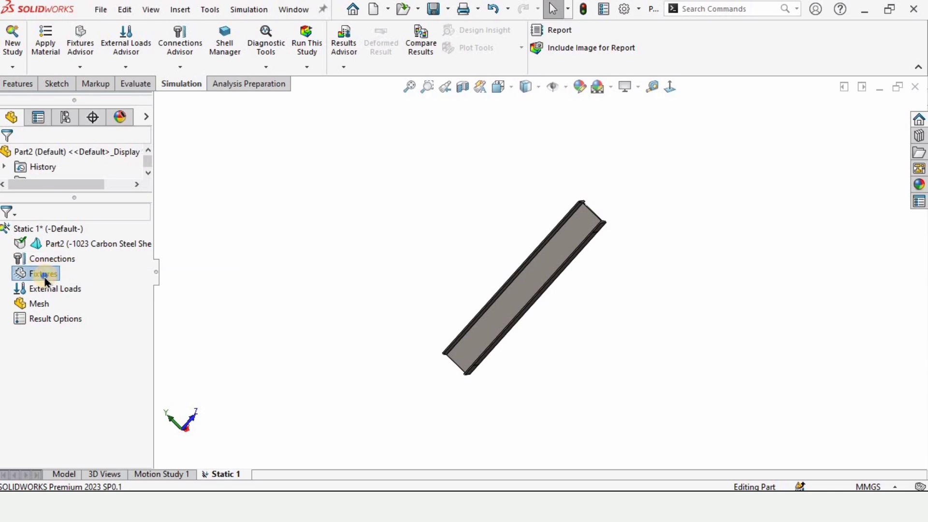
pyautogui.rightClick(46, 281)
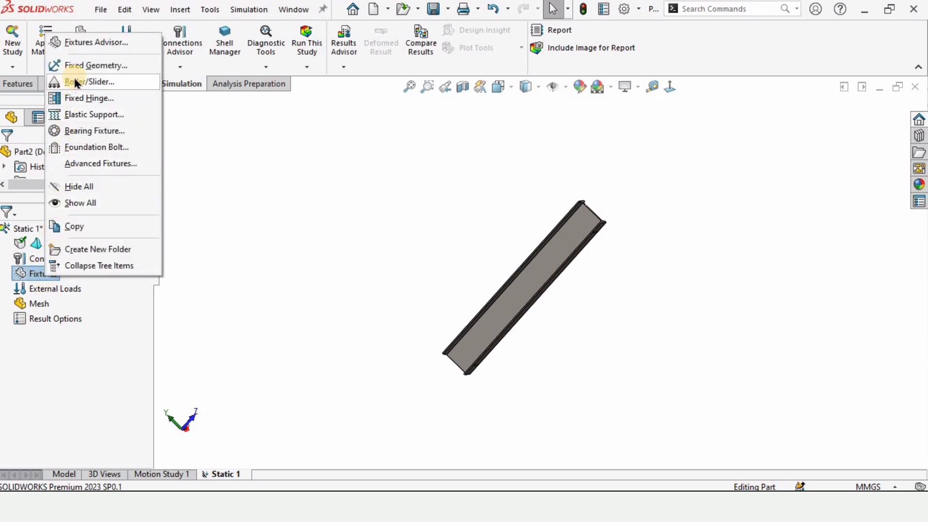
pyautogui.click(83, 67)
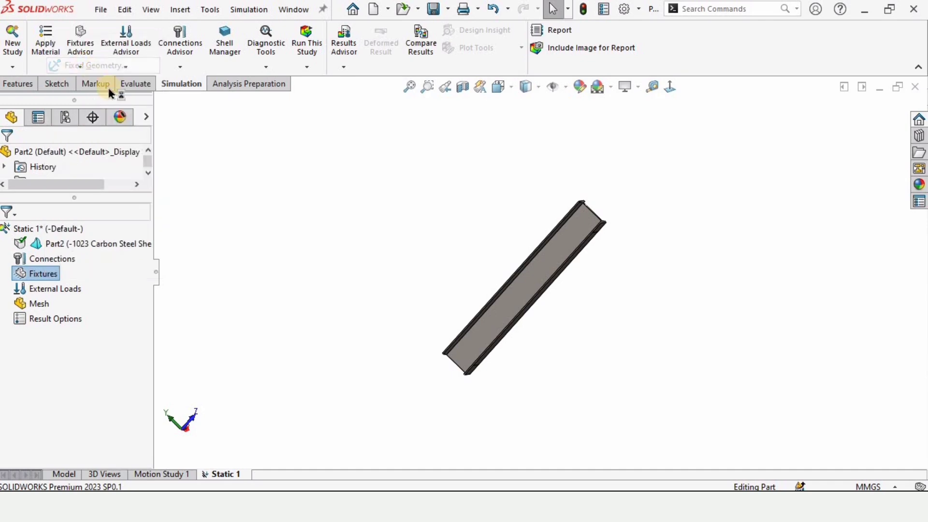
pyautogui.click(198, 389)
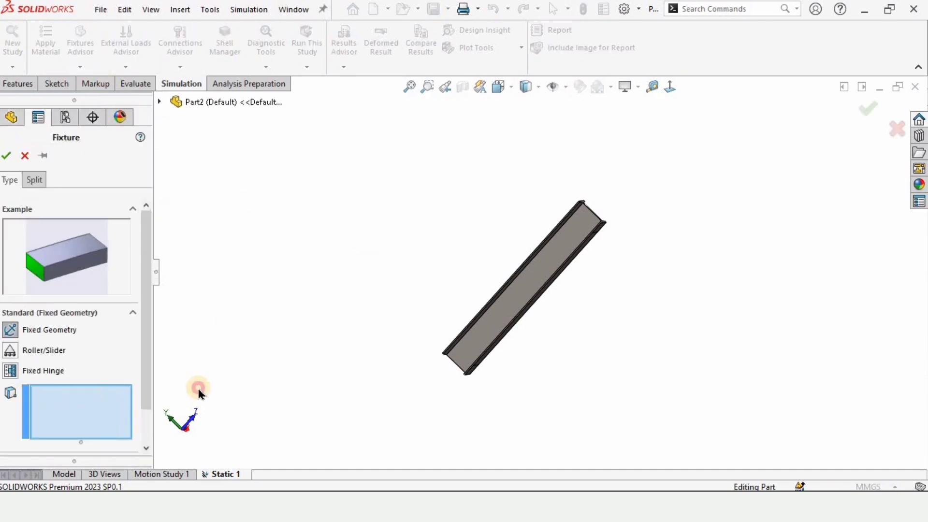
pyautogui.moveTo(516, 332); pyautogui.dragTo(366, 341, button='middle')
pyautogui.click(367, 352)
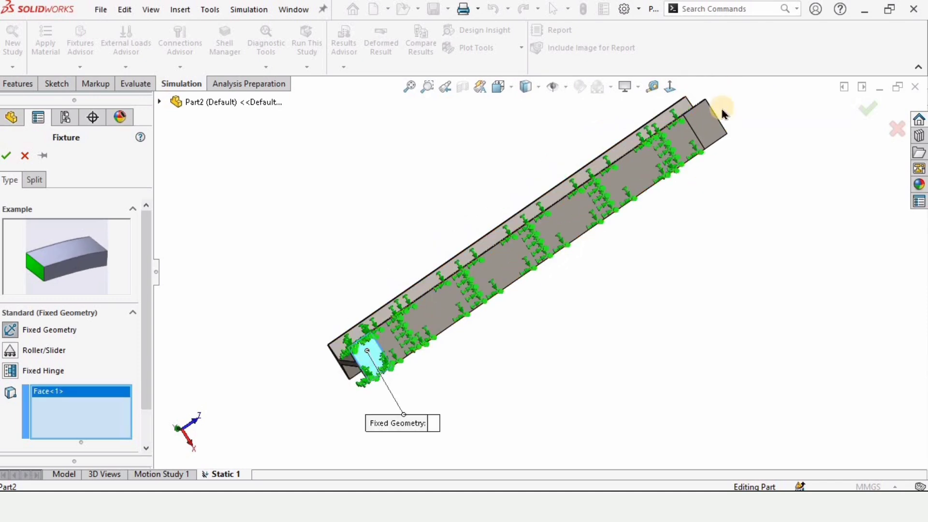
# Step: Add the split face at the opposite end of the lower flange to the Fixed Geometry fixture and accept it
pyautogui.keyDown('ctrl'); pyautogui.moveTo(709, 114); pyautogui.dragTo(588, 213, button='middle'); pyautogui.keyUp('ctrl')
pyautogui.scroll(-4, 582, 214)
pyautogui.click(584, 225)
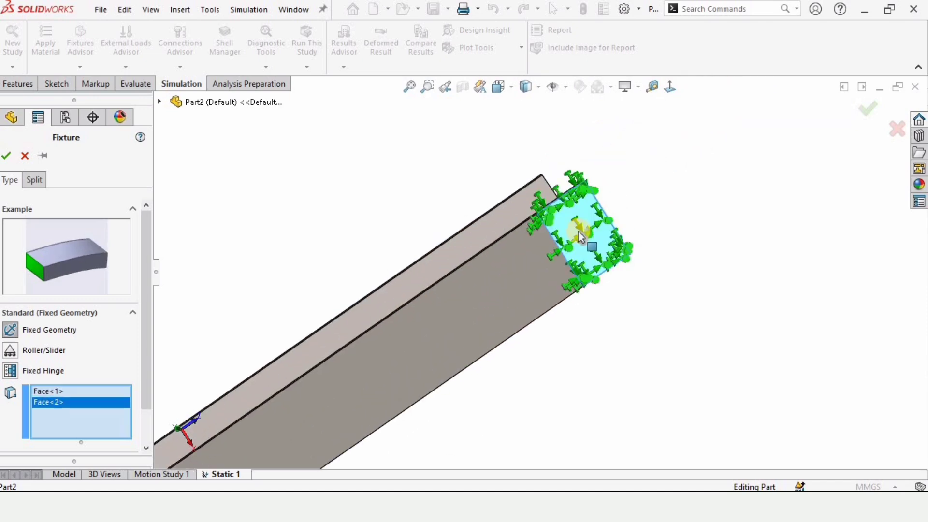
pyautogui.scroll(5, 541, 266)
pyautogui.scroll(-1, 449, 343)
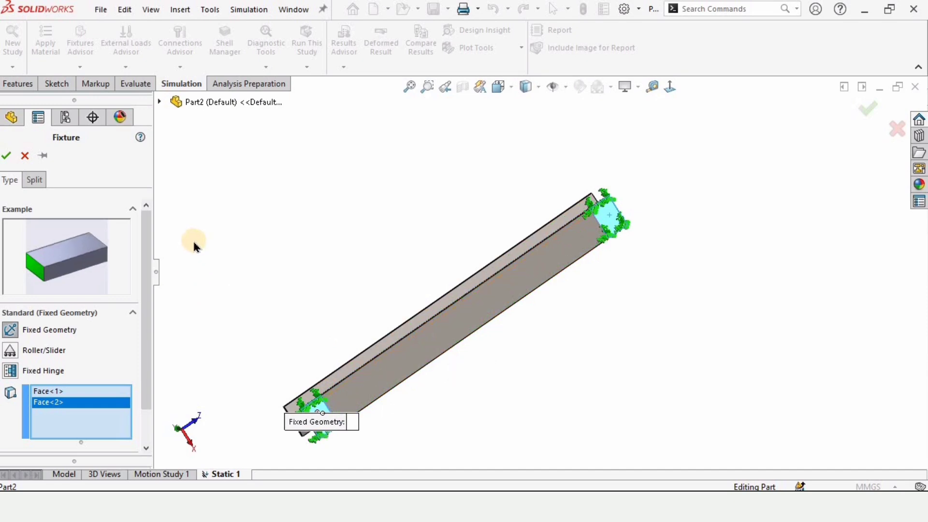
pyautogui.click(10, 155)
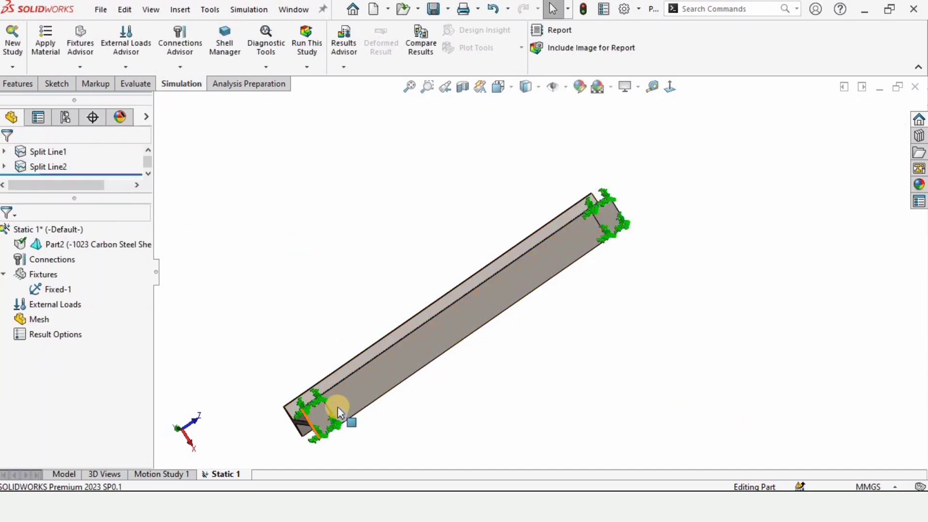
# Step: Apply a normal force of 1800 kgf in Metric (G) units to the middle split face of the upper flange
pyautogui.moveTo(364, 316); pyautogui.dragTo(336, 302, button='middle')
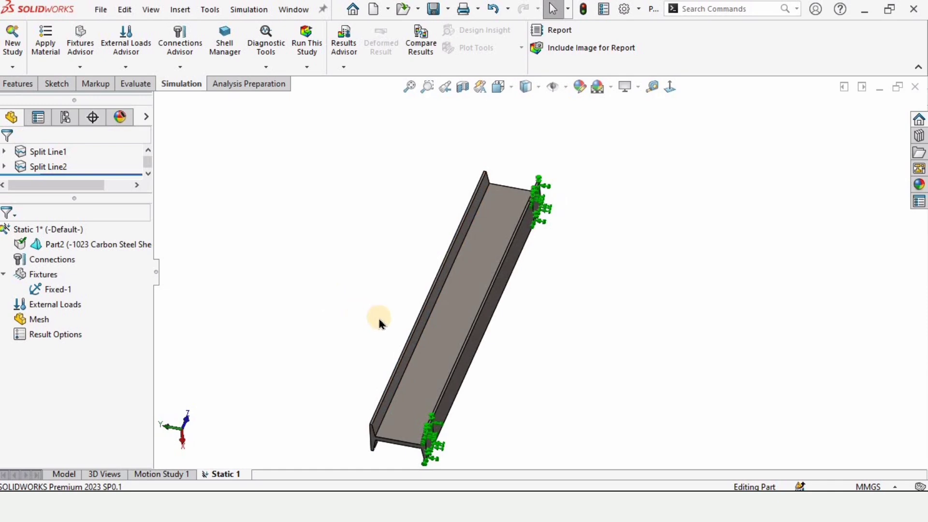
pyautogui.rightClick(60, 304)
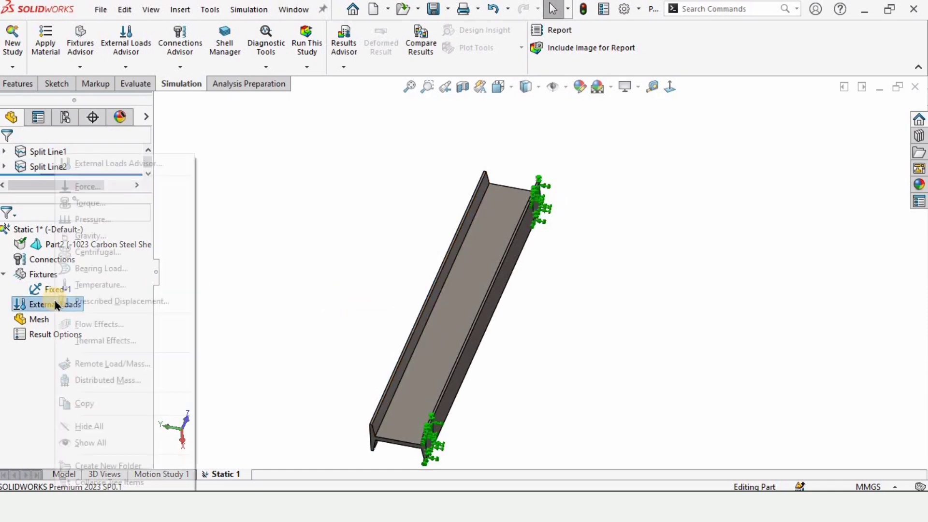
pyautogui.click(87, 187)
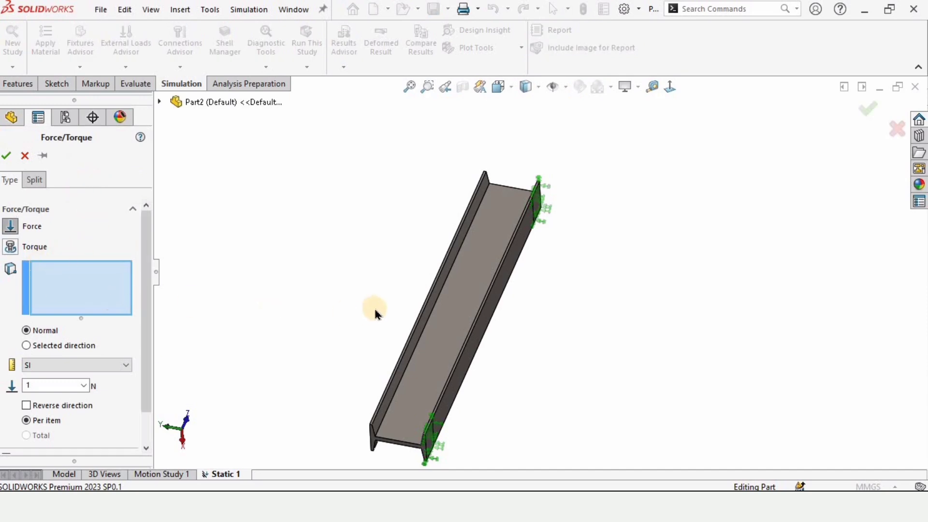
pyautogui.scroll(-6, 437, 305)
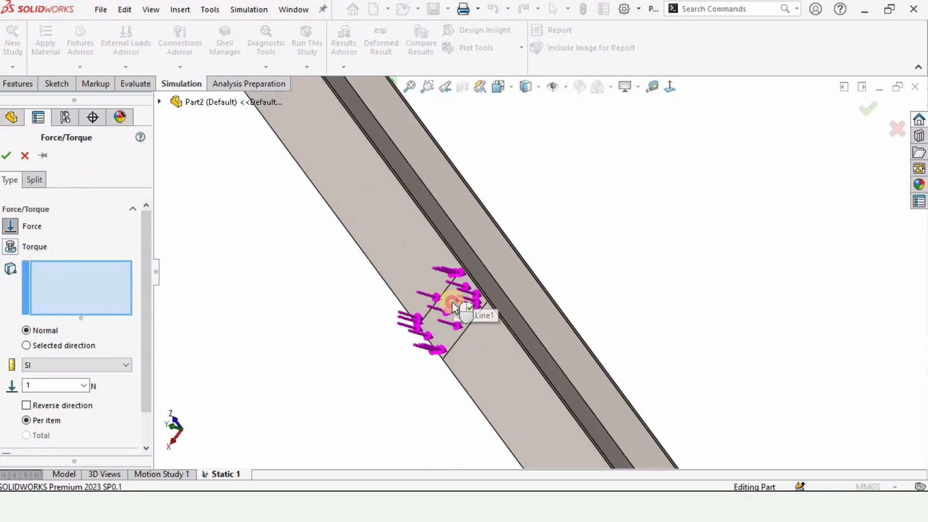
pyautogui.click(451, 297)
pyautogui.scroll(5, 449, 297)
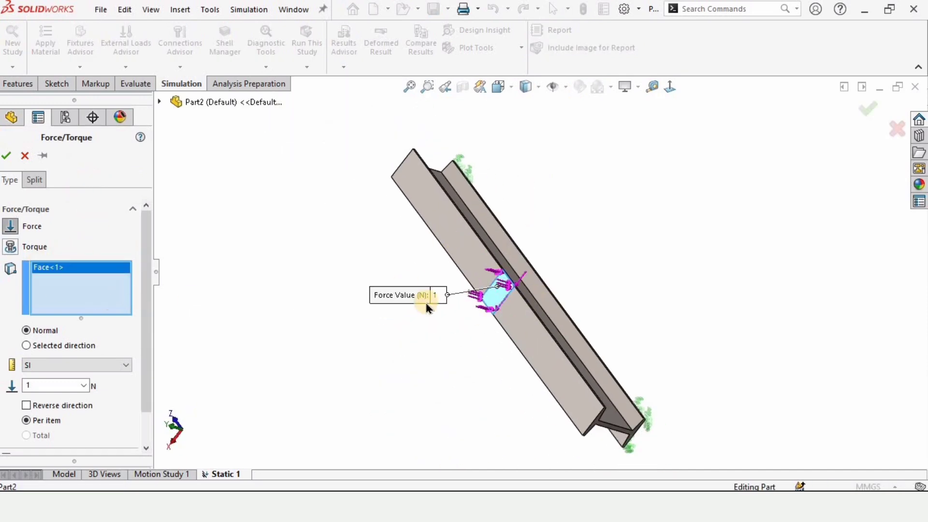
pyautogui.click(50, 366)
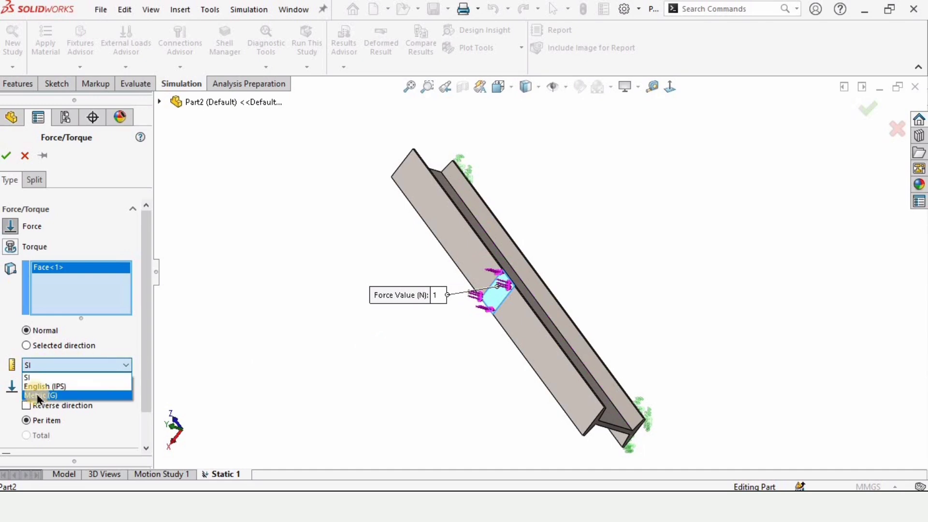
pyautogui.click(41, 395)
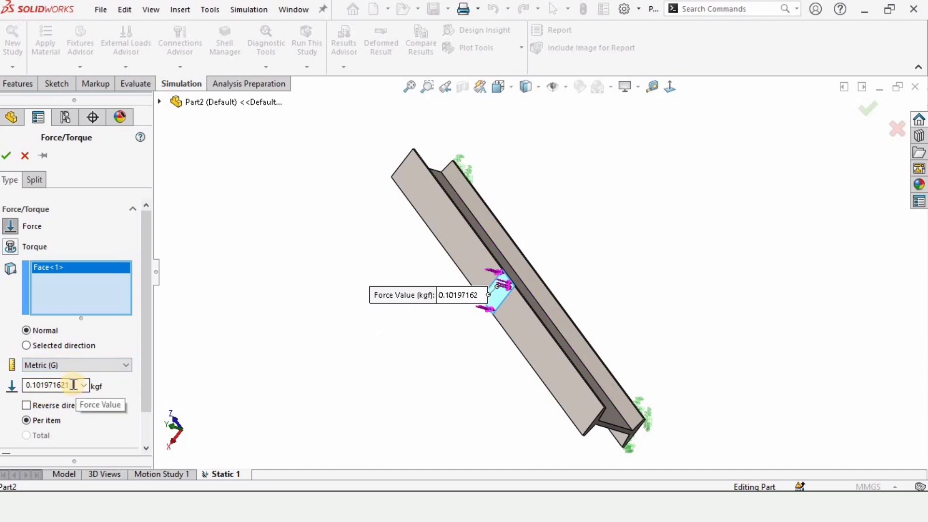
pyautogui.click(13, 387)
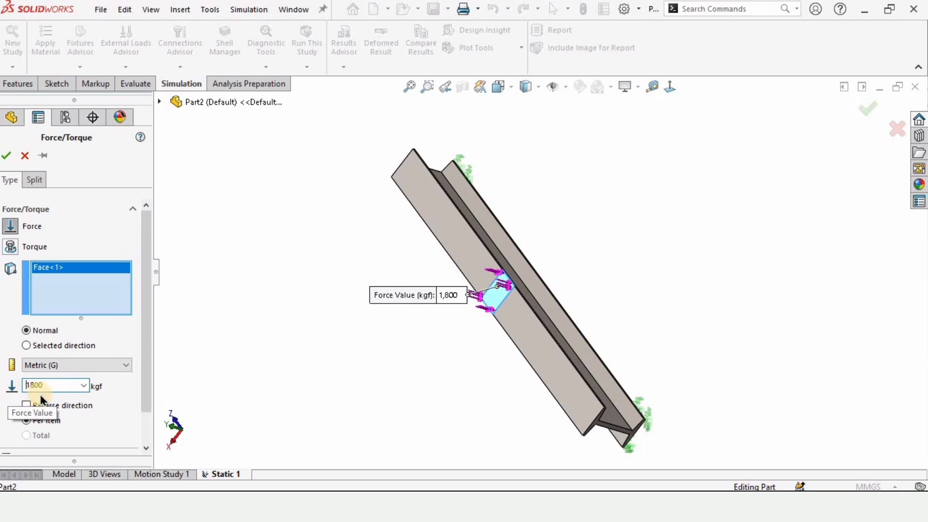
pyautogui.click(6, 156)
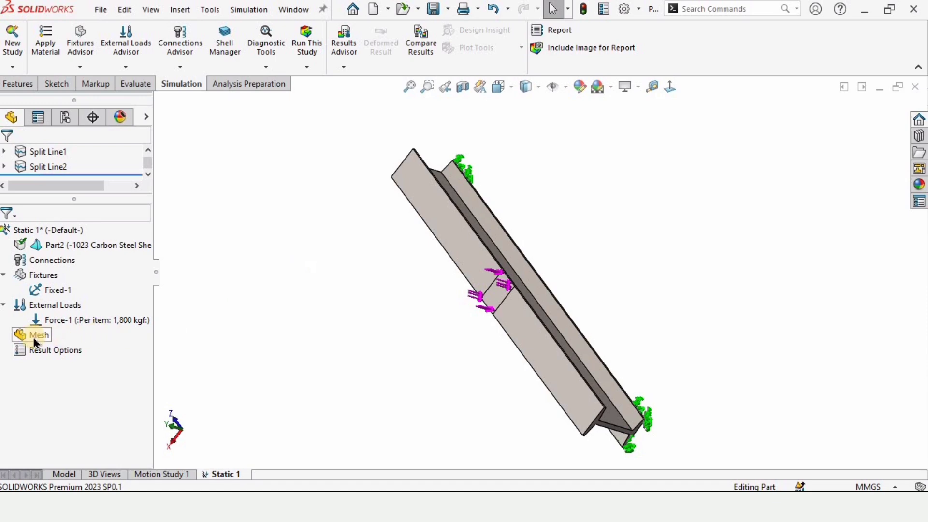
# Step: Create a blended curvature-based mesh of the beam with a maximum element size of 18 mm
pyautogui.scroll(-5, 505, 303)
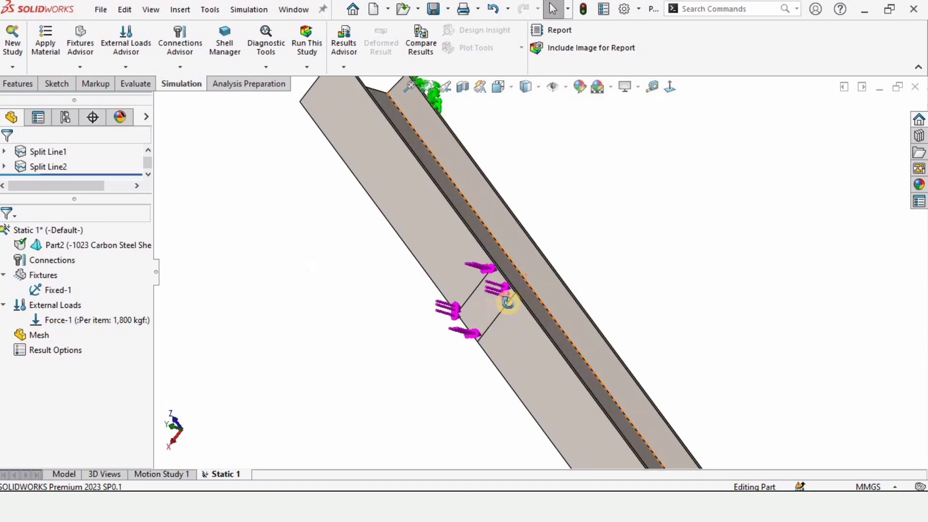
pyautogui.rightClick(45, 337)
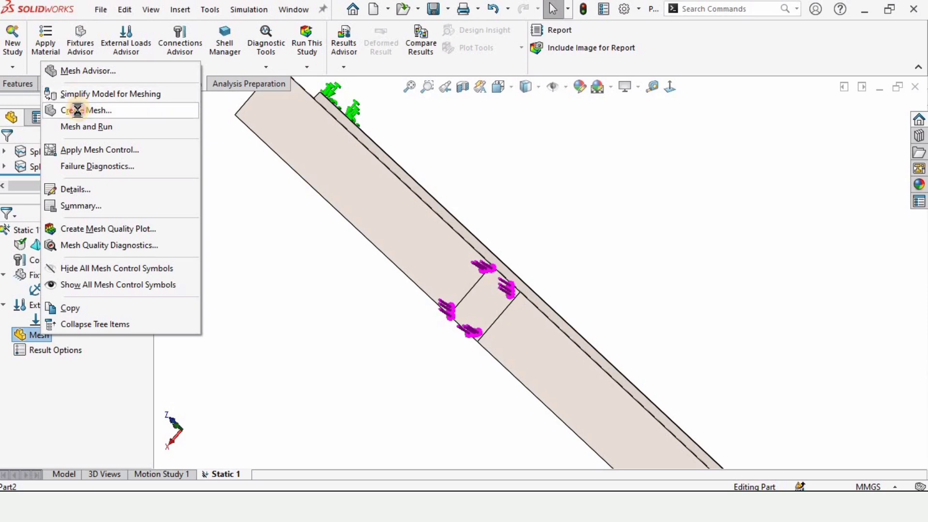
pyautogui.click(81, 110)
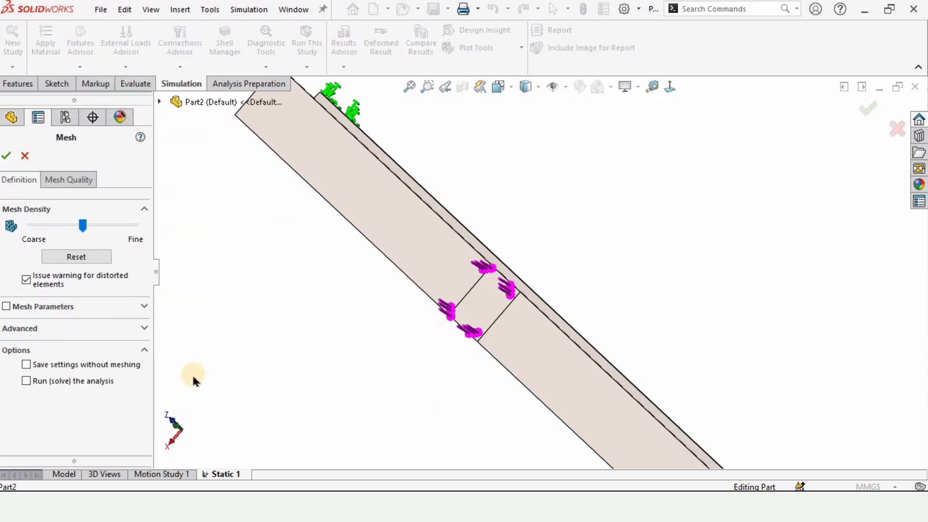
pyautogui.click(9, 307)
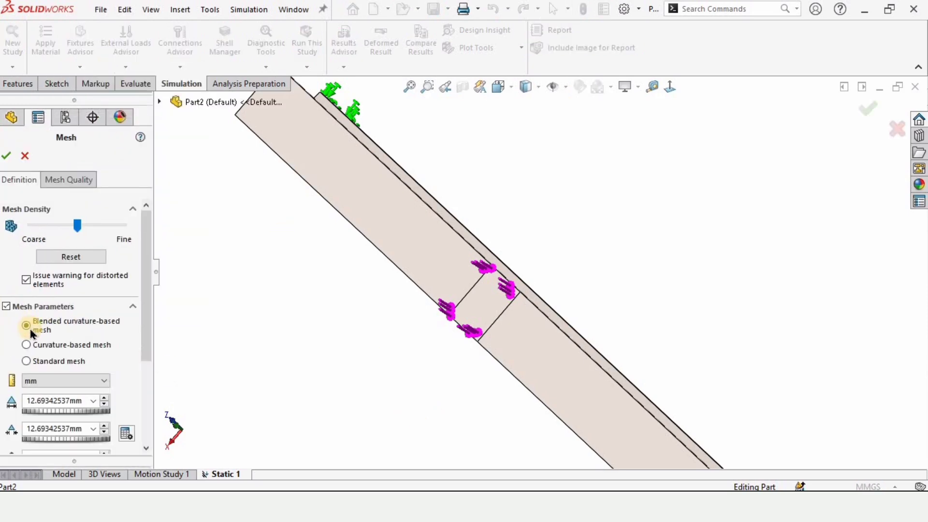
pyautogui.moveTo(151, 337); pyautogui.dragTo(146, 386)
pyautogui.doubleClick(72, 323)
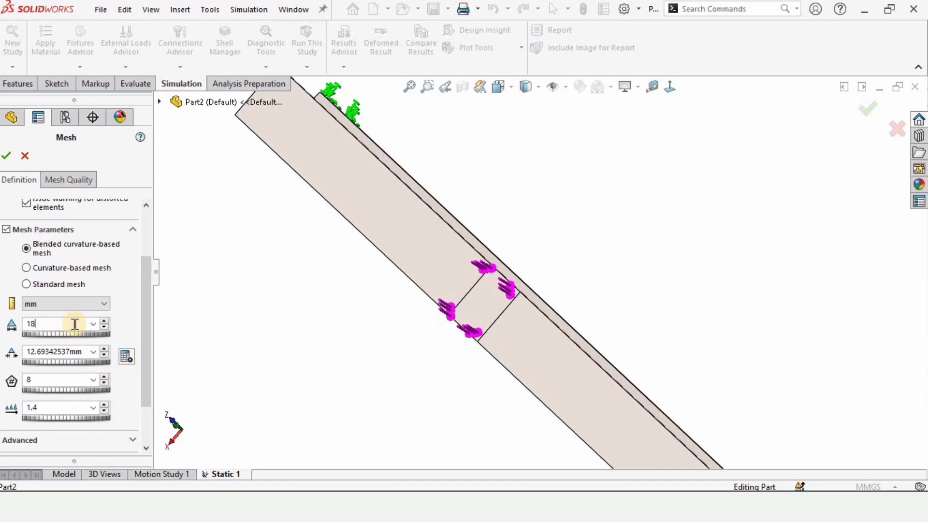
pyautogui.click(7, 156)
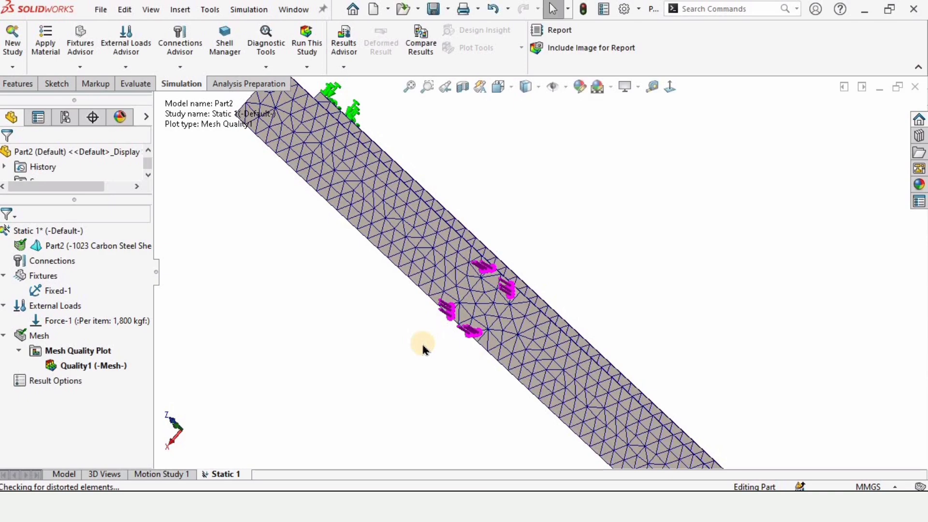
# Step: Run the static study on the meshed beam and view the von Mises stress plot around the loaded face
pyautogui.scroll(2, 423, 349)
pyautogui.moveTo(435, 337); pyautogui.dragTo(469, 301, button='middle')
pyautogui.scroll(-4, 478, 282)
pyautogui.scroll(1, 479, 282)
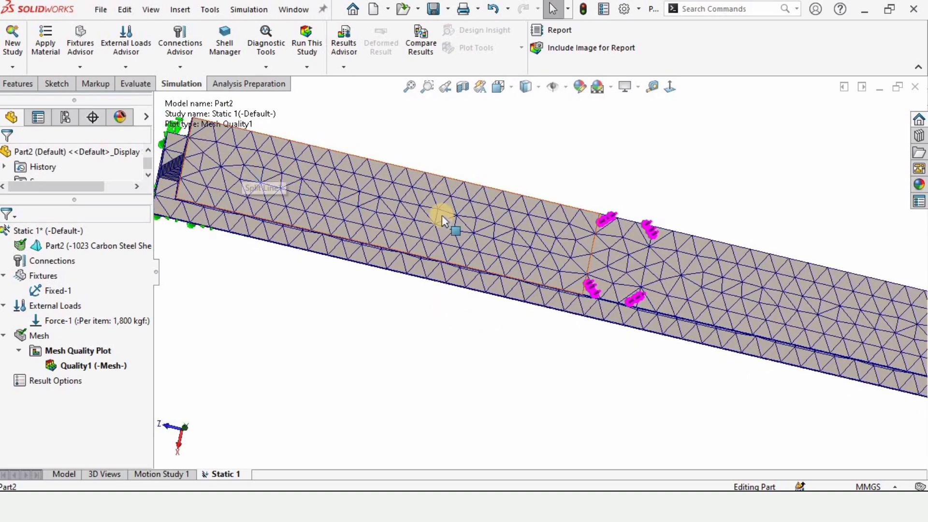
pyautogui.moveTo(646, 257); pyautogui.dragTo(655, 216, button='middle')
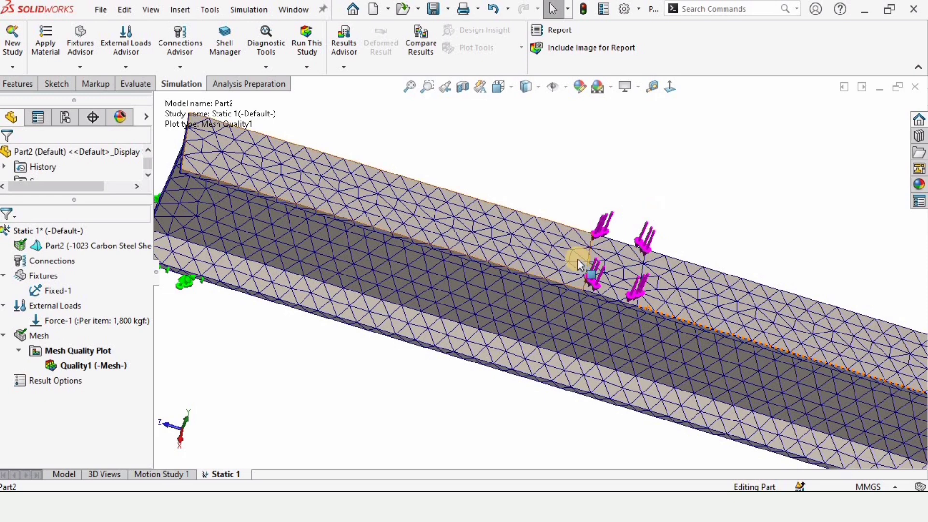
pyautogui.press('f')
pyautogui.click(301, 39)
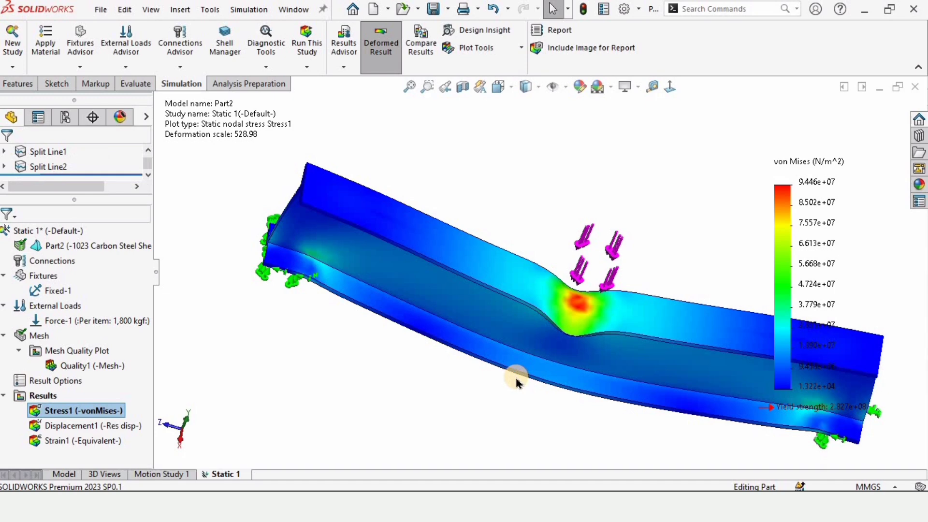
pyautogui.moveTo(640, 370); pyautogui.dragTo(605, 308, button='middle')
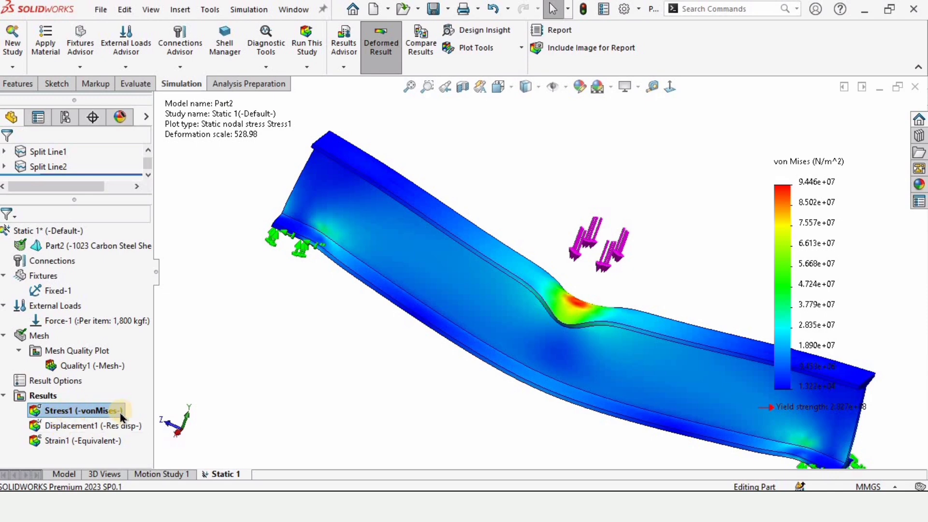
# Step: Show the Displacement1 plot and play its deformation animation
pyautogui.rightClick(90, 427)
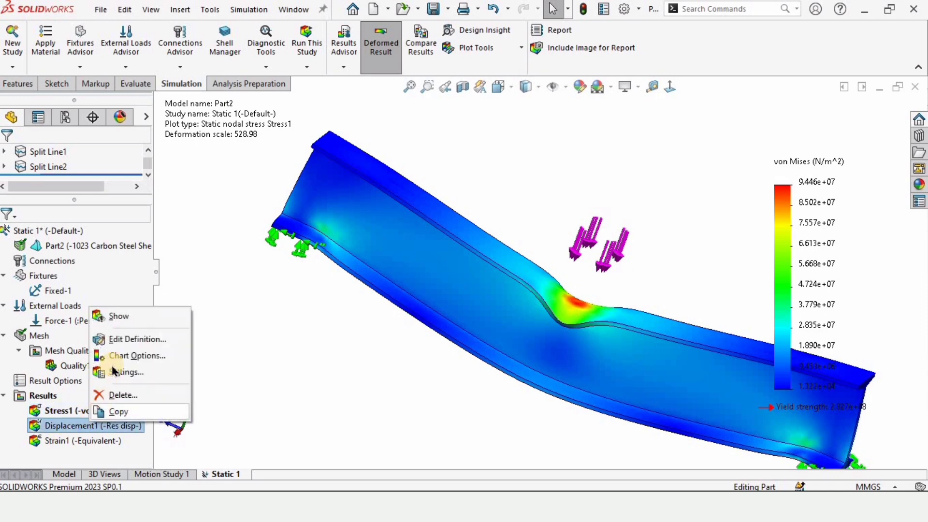
pyautogui.click(120, 321)
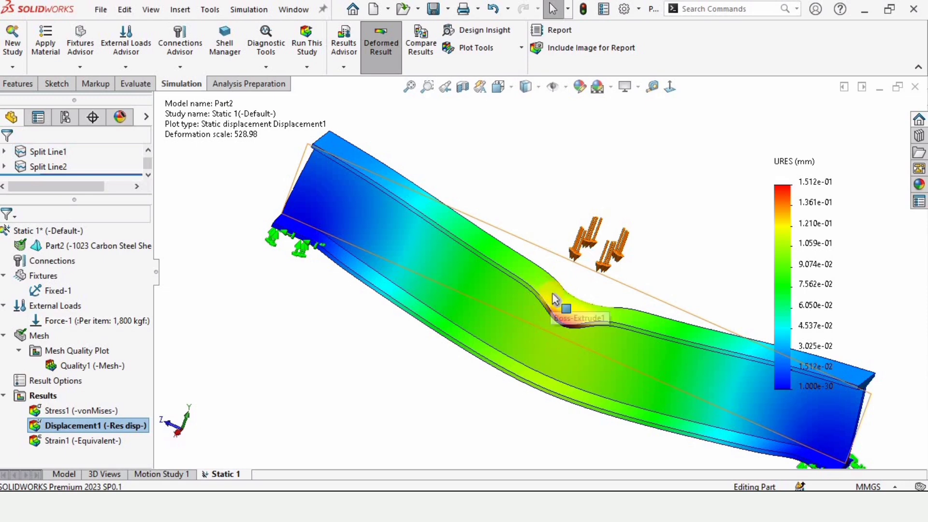
pyautogui.moveTo(553, 305)
pyautogui.mouseDown(button='middle')
pyautogui.moveTo(537, 327)
pyautogui.moveTo(559, 311)
pyautogui.moveTo(555, 319)
pyautogui.mouseUp(button='middle')
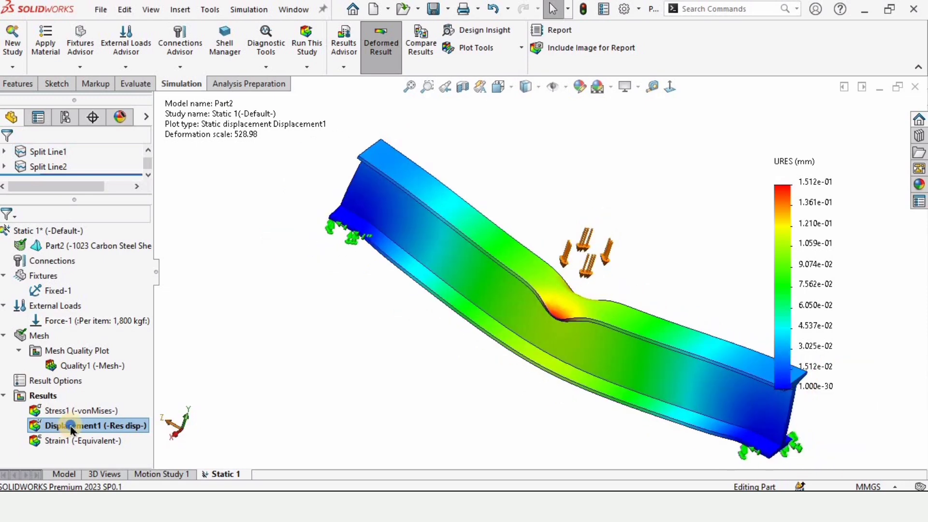
pyautogui.rightClick(72, 428)
pyautogui.click(106, 205)
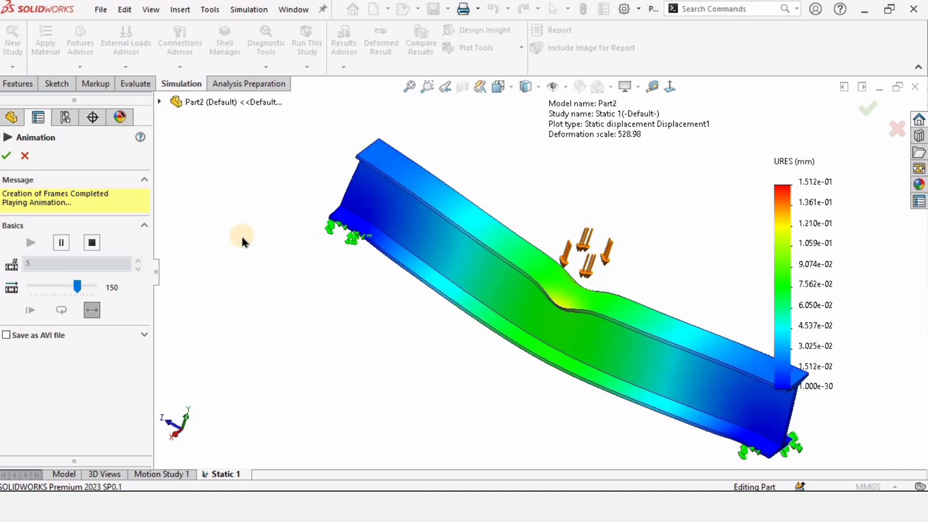
pyautogui.click(7, 161)
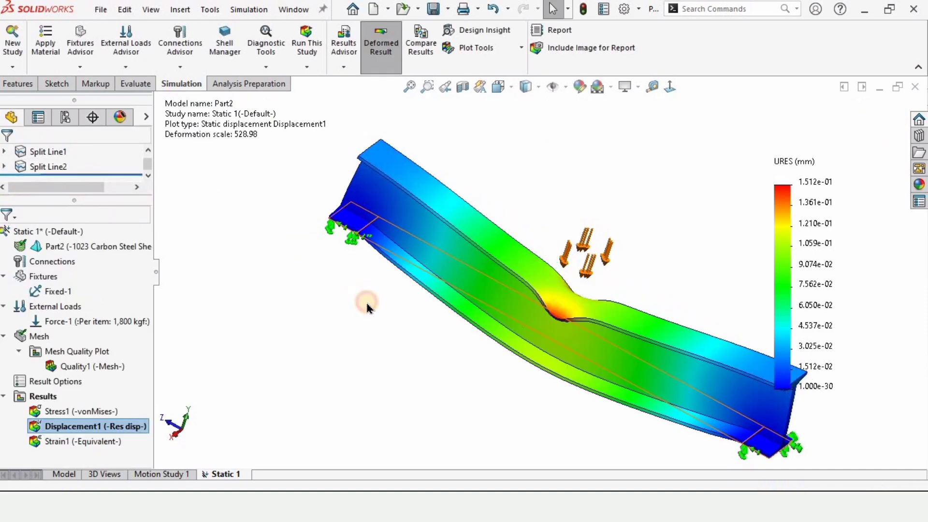
# Step: Return to the part model and set up a fillet of 4 mm radius on the I-beam's lengthwise edges
pyautogui.click(59, 476)
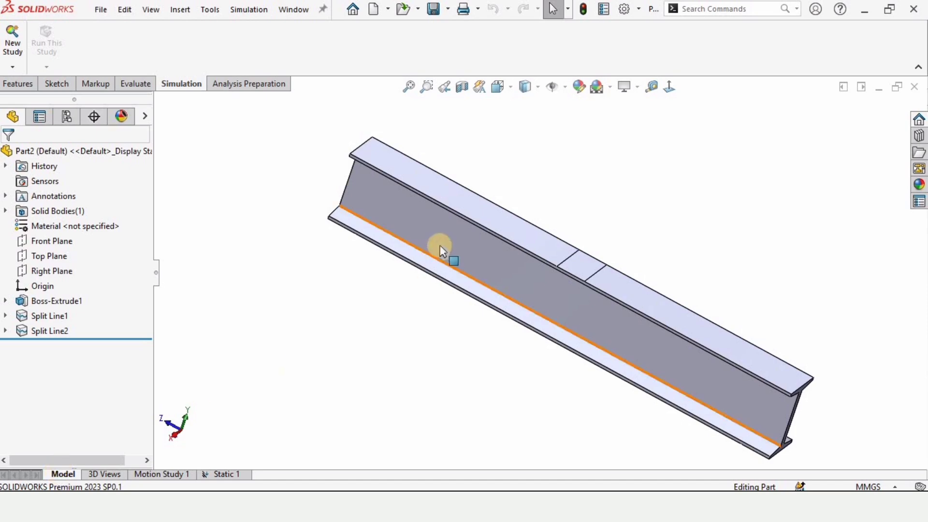
pyautogui.moveTo(619, 234); pyautogui.dragTo(622, 257, button='middle')
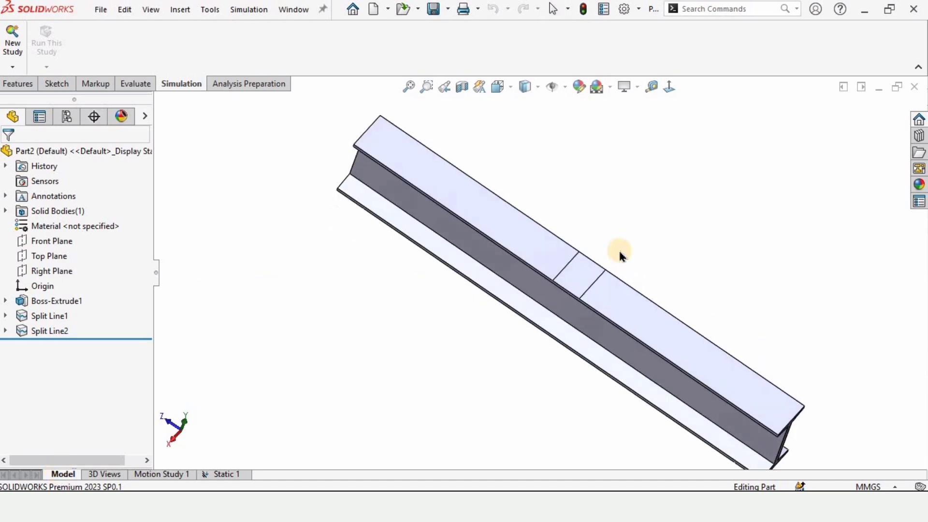
pyautogui.click(20, 86)
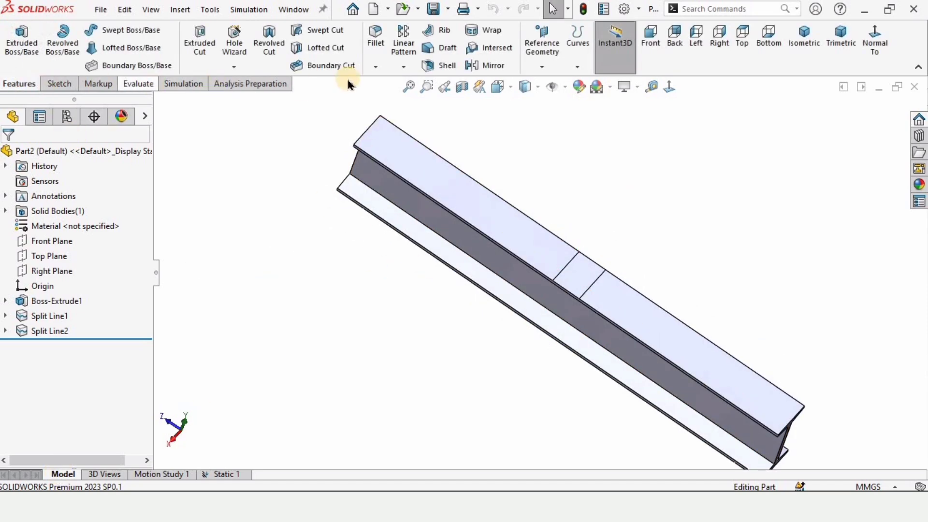
pyautogui.click(380, 42)
pyautogui.scroll(-2, 425, 195)
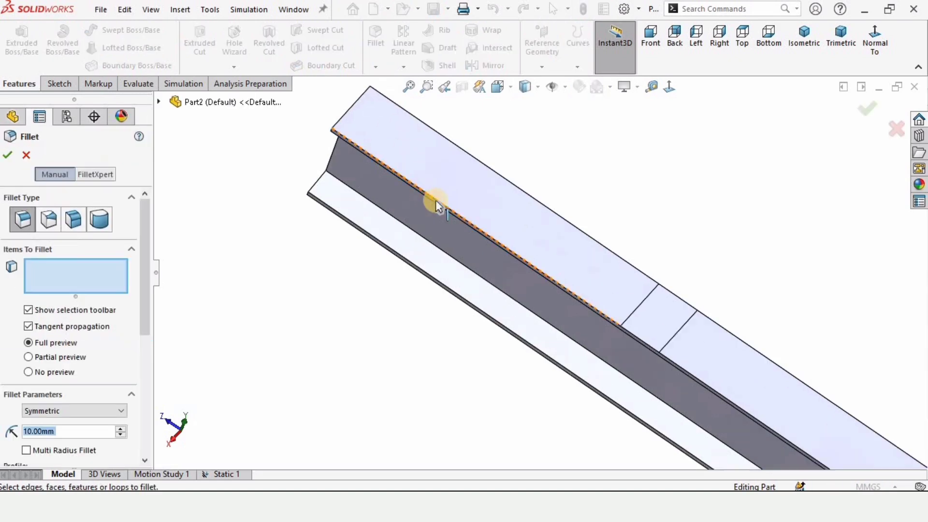
pyautogui.scroll(-3, 464, 249)
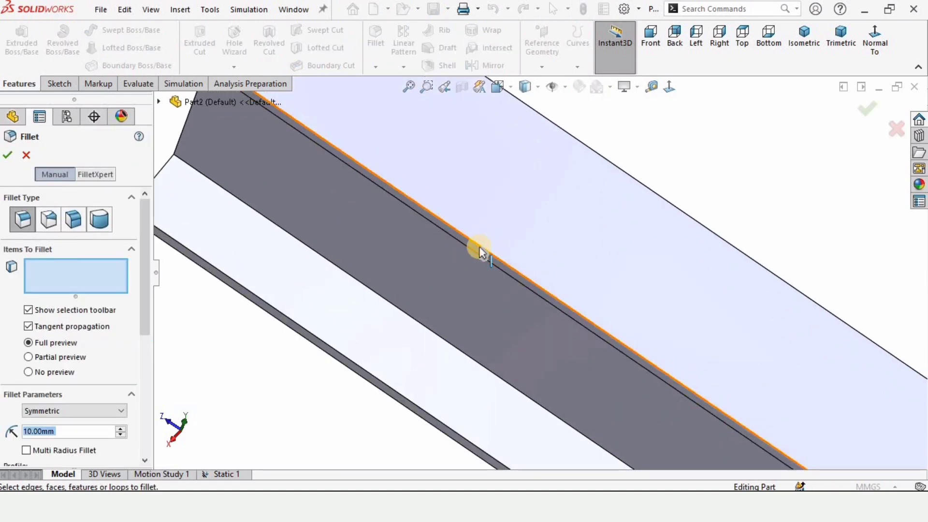
pyautogui.click(480, 250)
pyautogui.scroll(5, 480, 249)
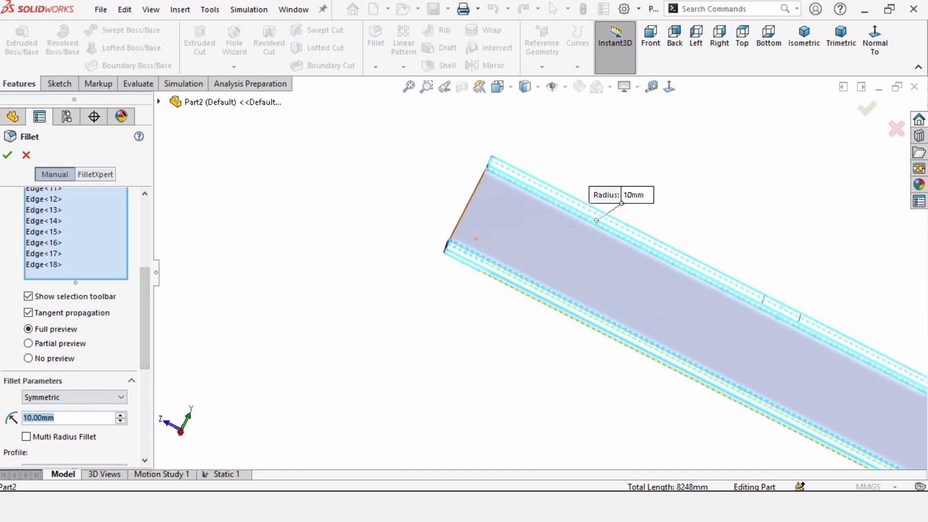
pyautogui.write('4')
pyautogui.press('Return')
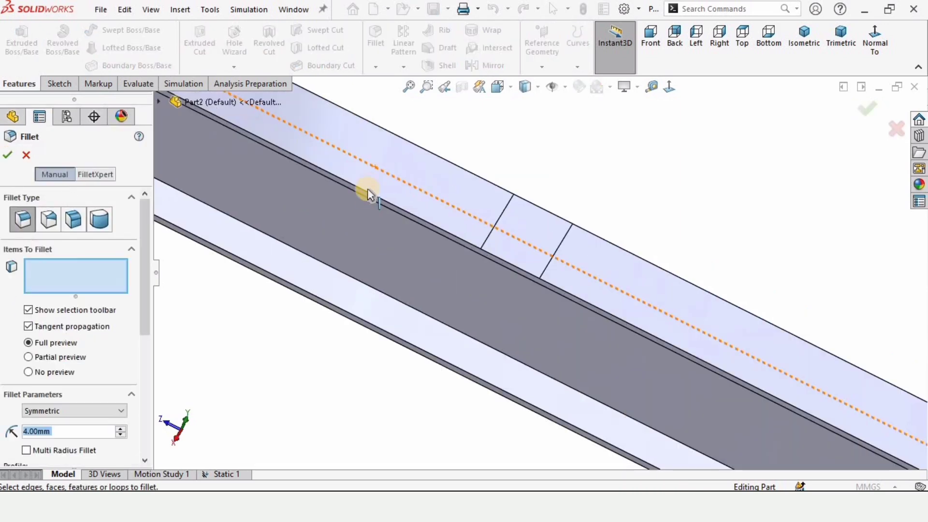
pyautogui.click(364, 193)
# Step: Select the lengthwise edges around the I-beam, including the web-to-flange corners, and create the fillet on them
pyautogui.scroll(-3, 463, 178)
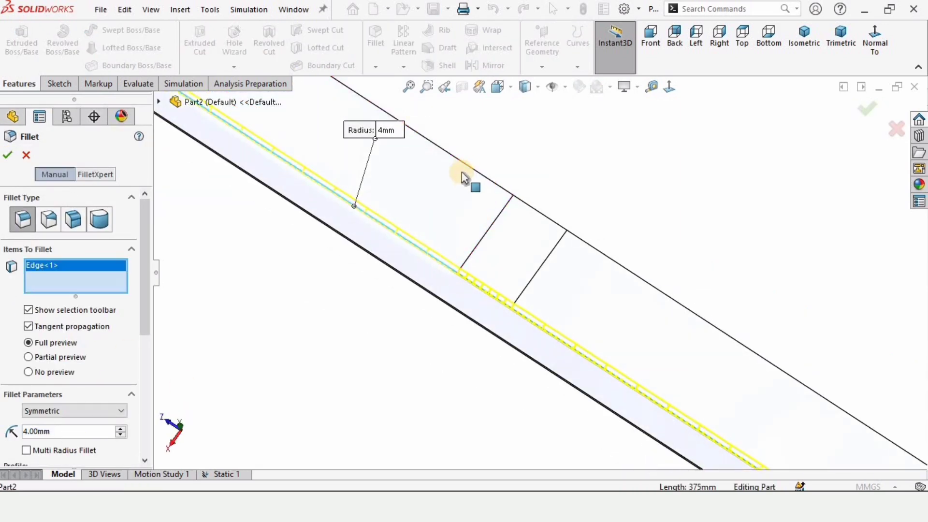
pyautogui.click(470, 168)
pyautogui.scroll(3, 470, 169)
pyautogui.moveTo(470, 169); pyautogui.dragTo(435, 246, button='middle')
pyautogui.scroll(-4, 420, 220)
pyautogui.click(392, 245)
pyautogui.click(344, 232)
pyautogui.click(440, 220)
pyautogui.click(489, 231)
pyautogui.moveTo(489, 232); pyautogui.dragTo(581, 211, button='middle')
pyautogui.click(582, 211)
pyautogui.moveTo(625, 191); pyautogui.dragTo(420, 282, button='middle')
pyautogui.click(591, 235)
pyautogui.click(7, 154)
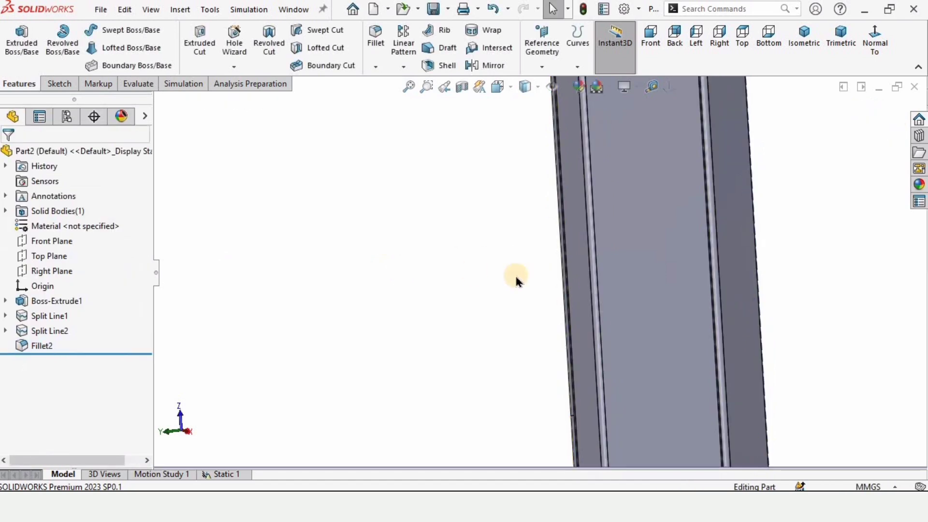
# Step: Rerun the Static 1 study on the filleted beam and show the Displacement1 plot
pyautogui.moveTo(515, 280); pyautogui.dragTo(667, 294, button='middle')
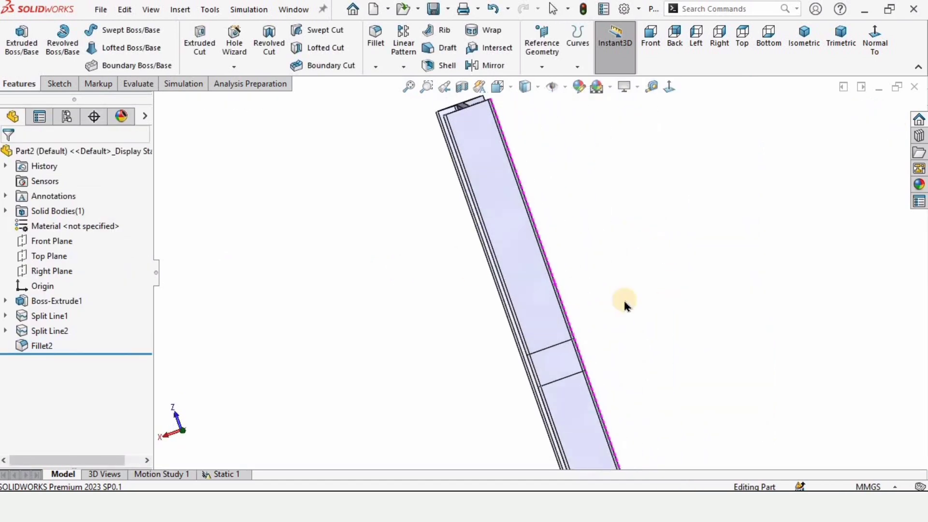
pyautogui.scroll(2, 443, 372)
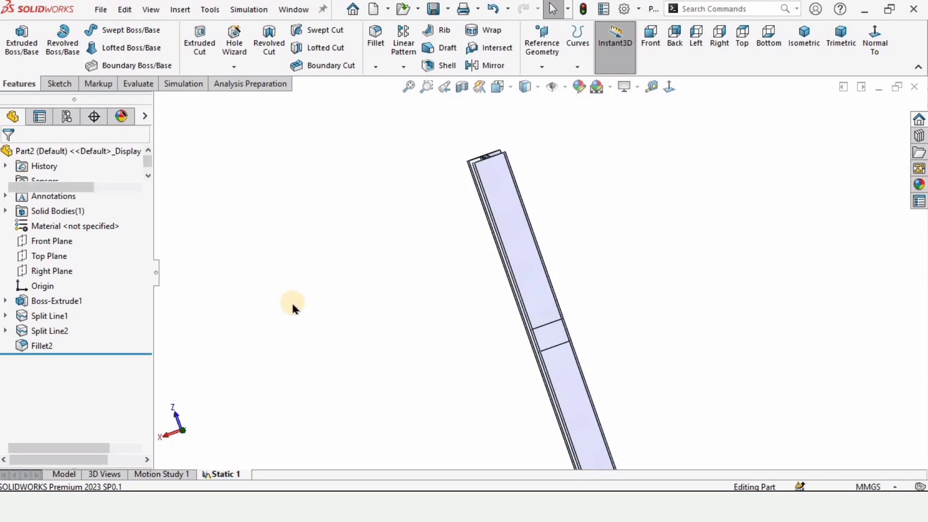
pyautogui.click(295, 43)
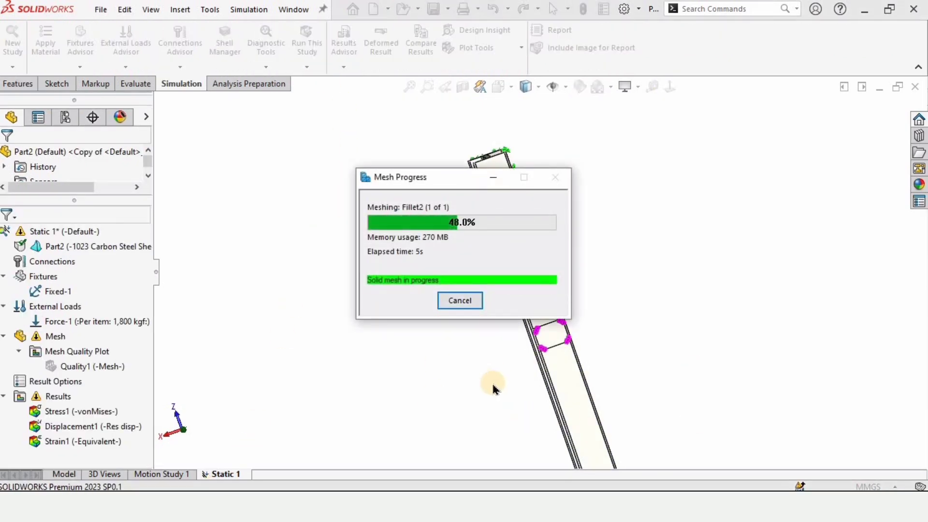
pyautogui.doubleClick(95, 428)
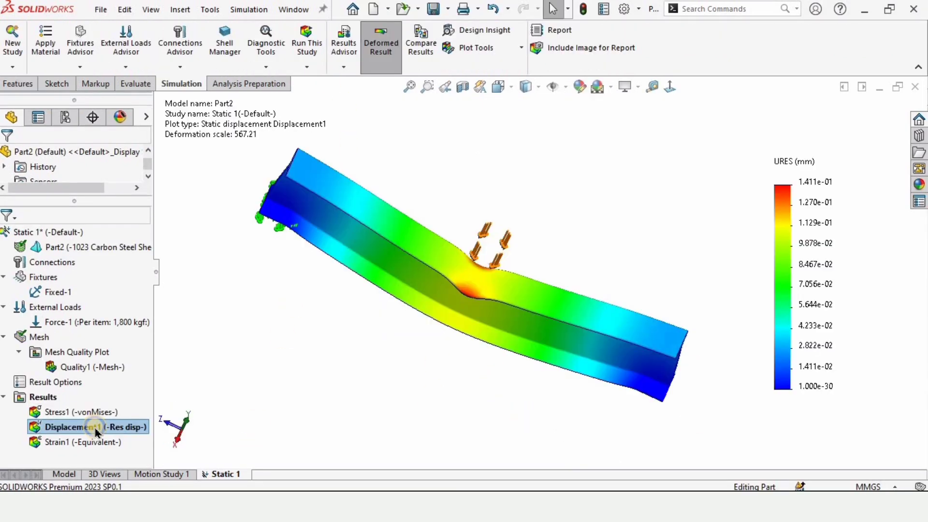
# Step: Show the minimum and maximum annotations on the Displacement1 plot and move both labels clear of the beam
pyautogui.rightClick(96, 428)
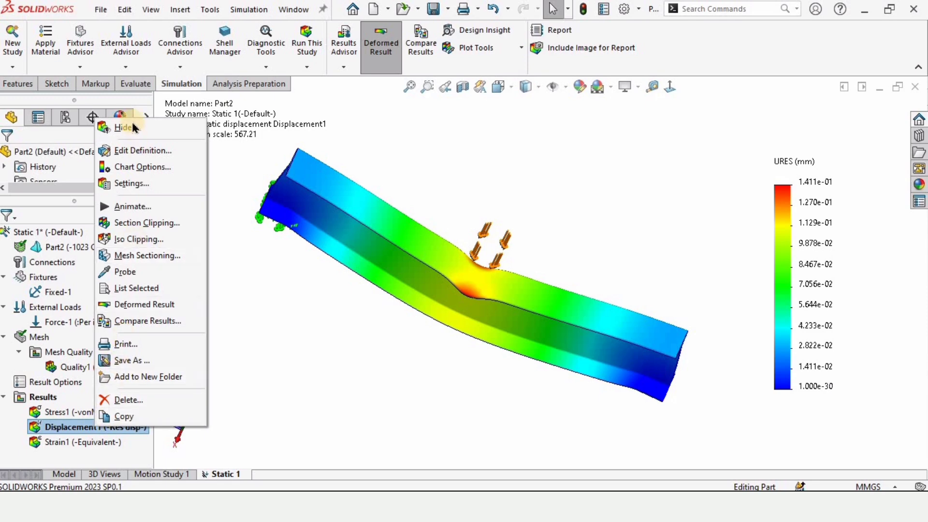
pyautogui.click(134, 151)
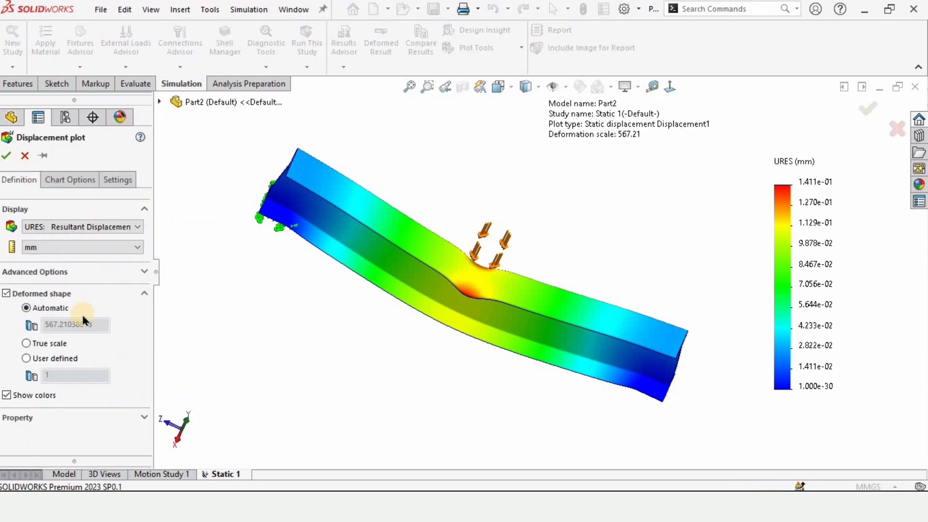
pyautogui.click(62, 180)
pyautogui.click(27, 224)
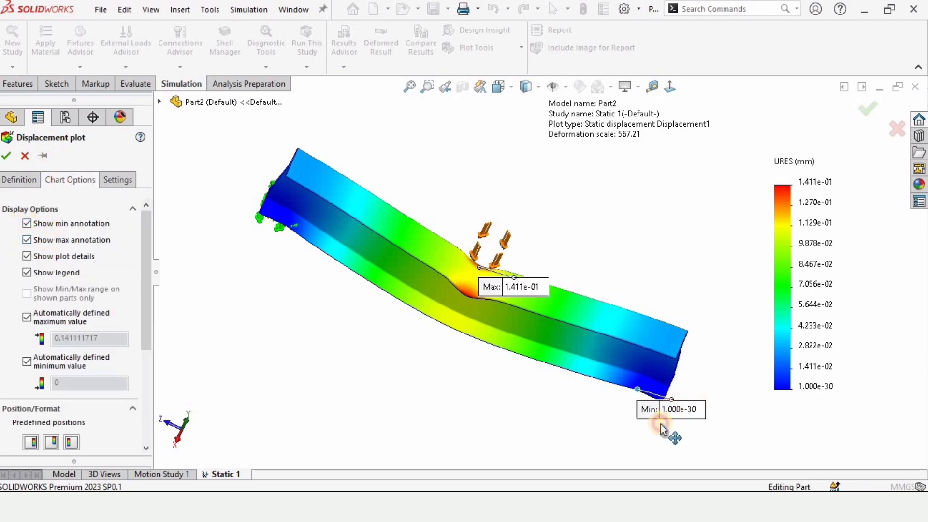
pyautogui.moveTo(673, 414); pyautogui.dragTo(658, 430)
pyautogui.moveTo(489, 289)
pyautogui.mouseDown()
pyautogui.moveTo(507, 225)
pyautogui.moveTo(452, 192)
pyautogui.mouseUp()
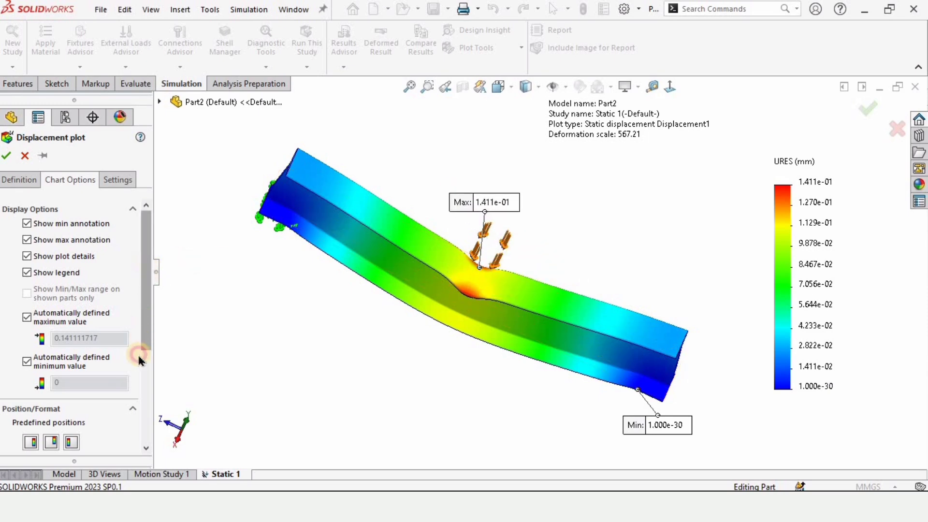
# Step: Set the number format of the Displacement1 plot's legend to floating and apply the chart options
pyautogui.scroll(-5, 137, 353)
pyautogui.click(58, 361)
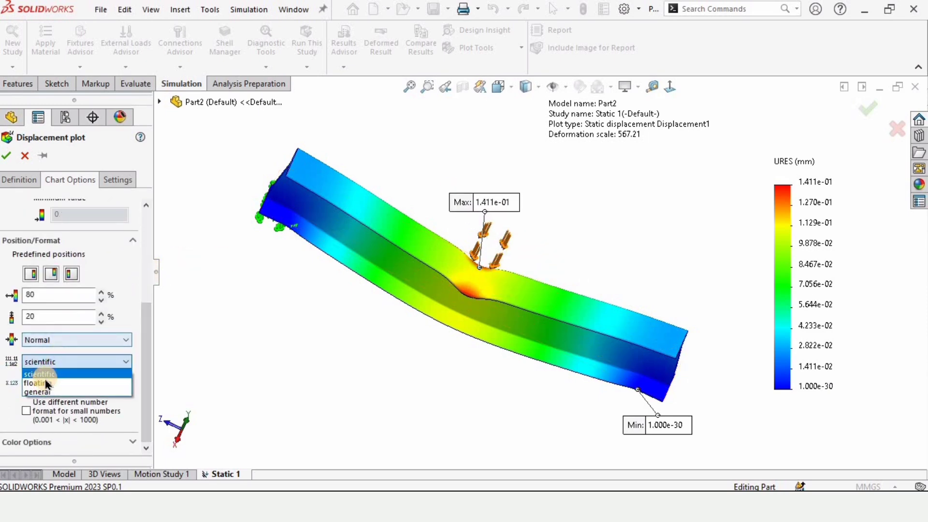
pyautogui.click(37, 384)
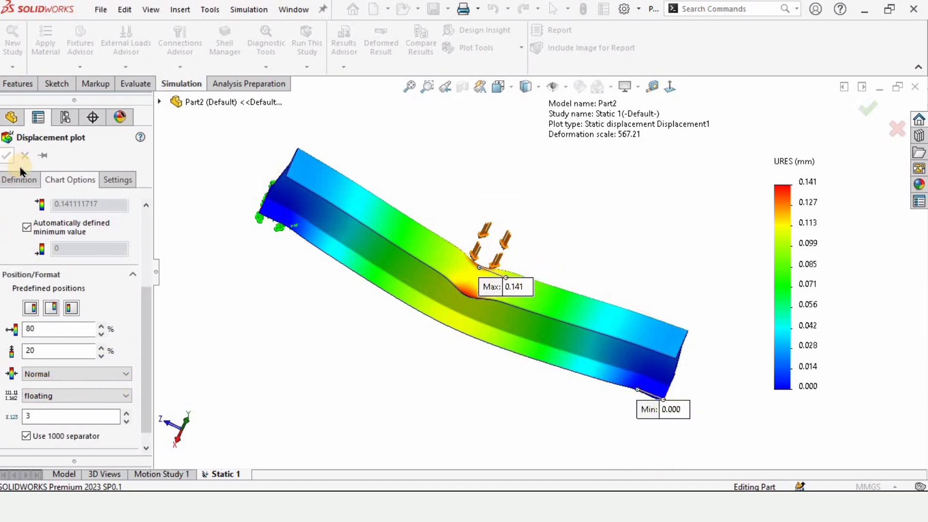
pyautogui.click(7, 156)
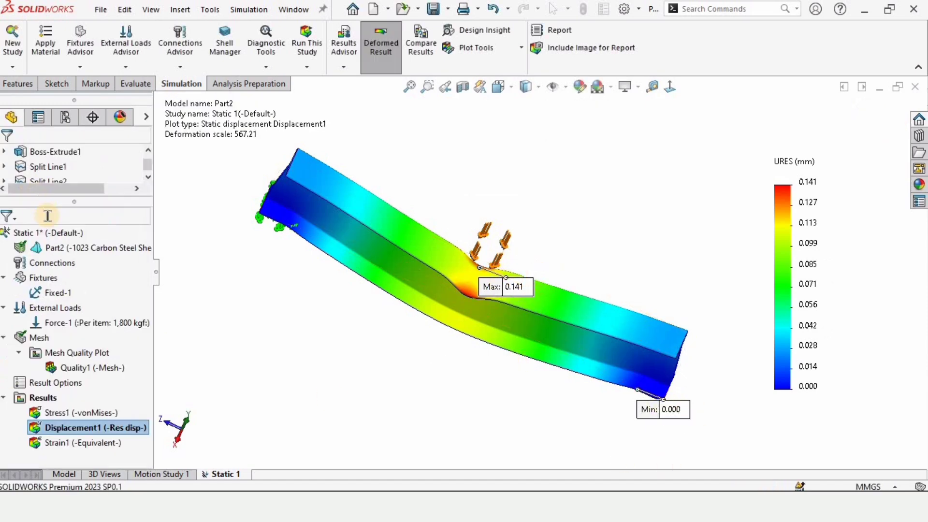
# Step: Display the Displacement1 deformed shape at true scale and play its animation, examining the loaded area up close
pyautogui.rightClick(98, 431)
pyautogui.click(138, 152)
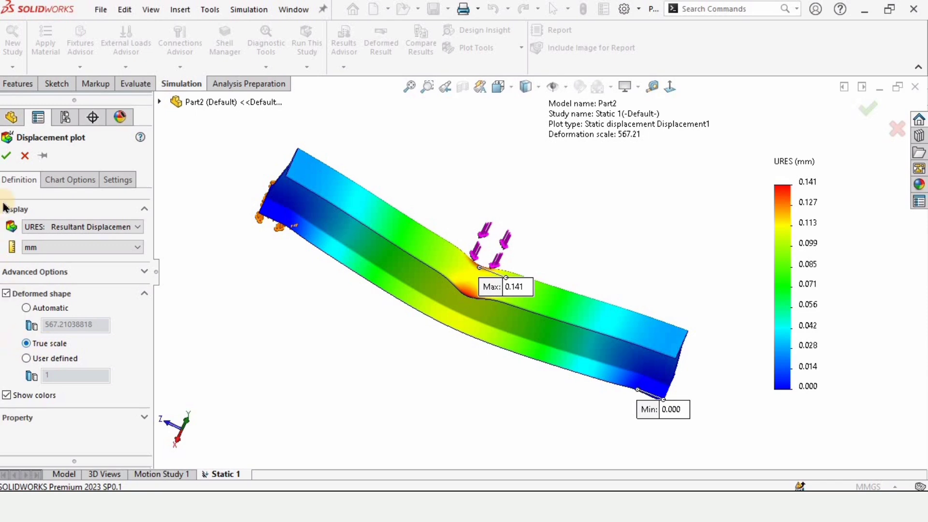
pyautogui.click(6, 156)
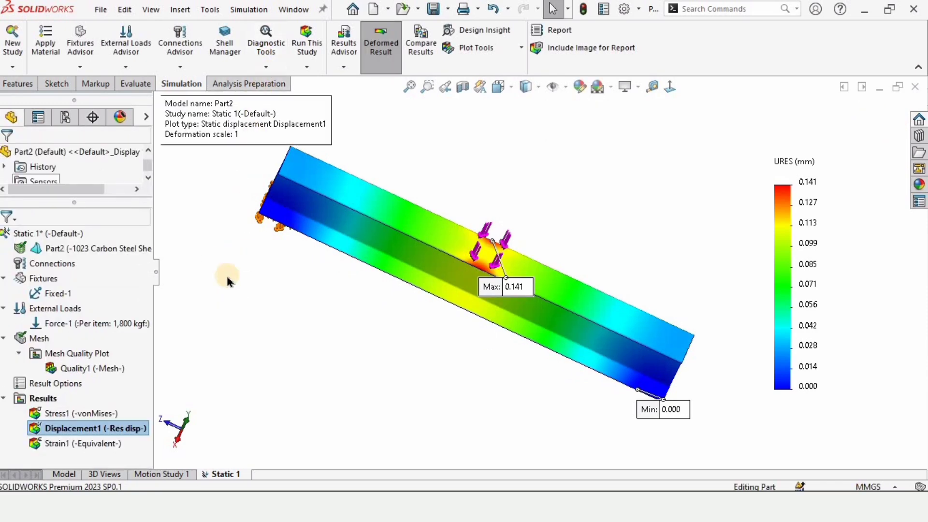
pyautogui.rightClick(107, 430)
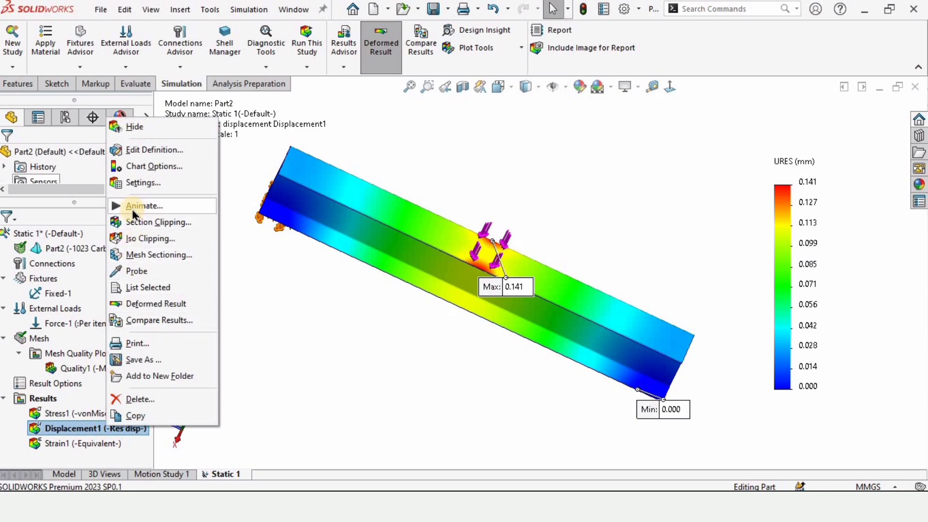
pyautogui.click(129, 203)
pyautogui.scroll(-10, 467, 265)
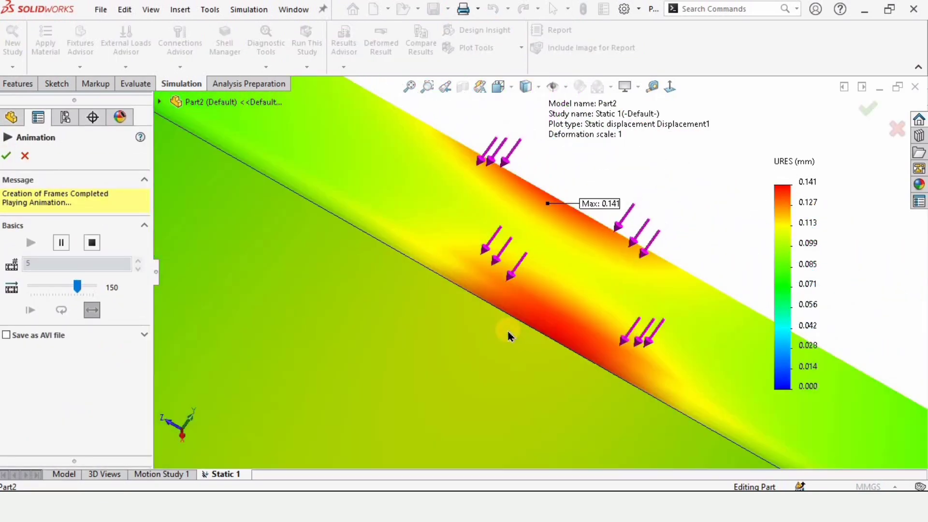
pyautogui.scroll(5, 506, 329)
pyautogui.scroll(4, 505, 323)
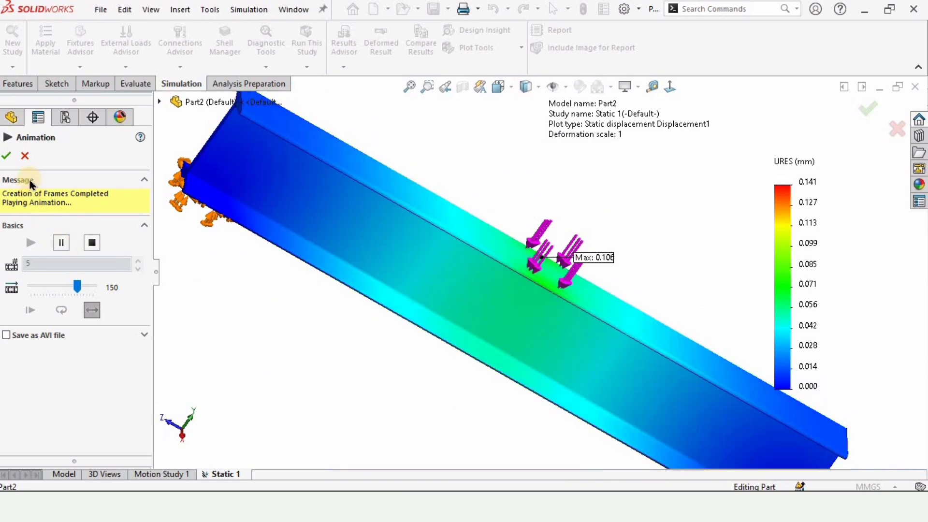
pyautogui.click(25, 155)
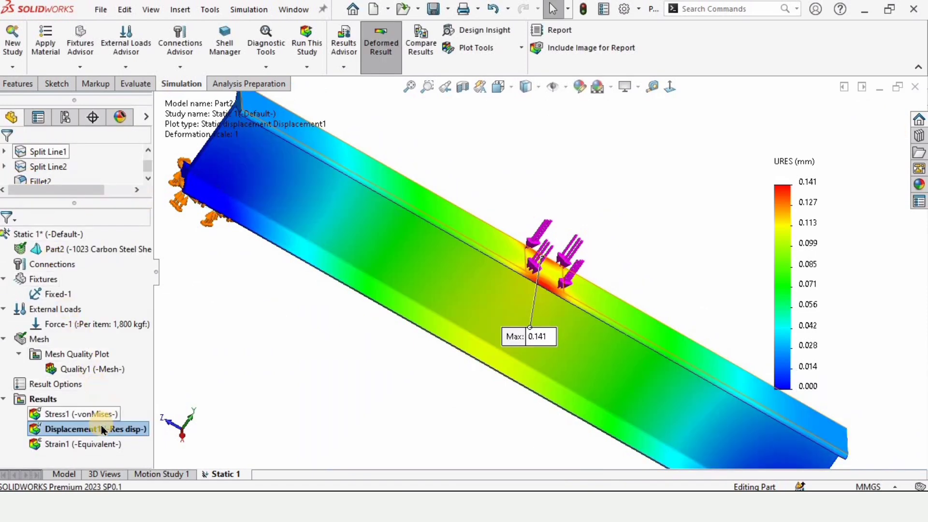
# Step: Create a factor of safety plot for all bodies using the Automatic criterion and examine it along the beam
pyautogui.rightClick(34, 400)
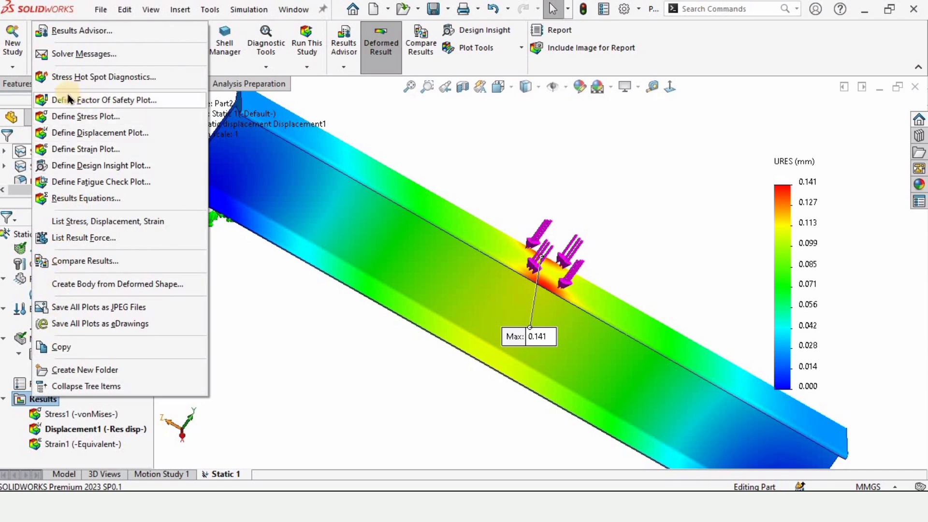
pyautogui.click(95, 102)
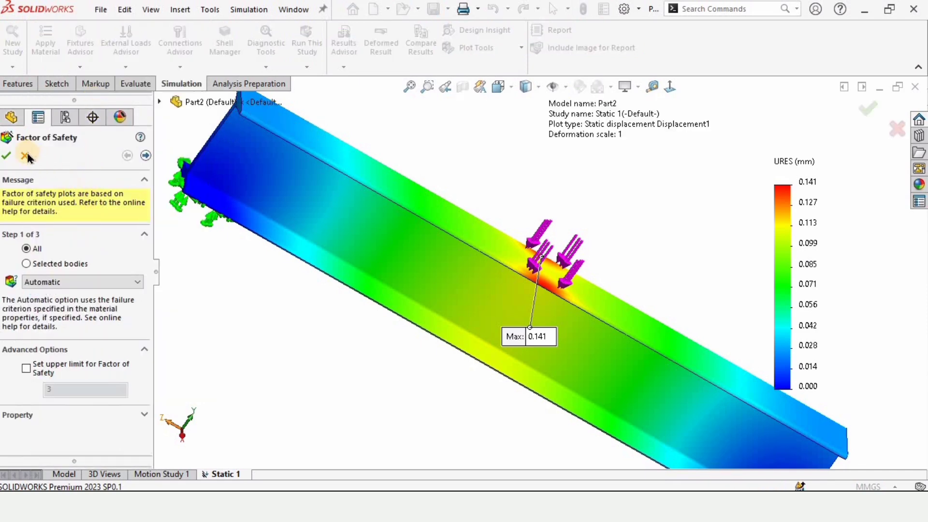
pyautogui.click(8, 156)
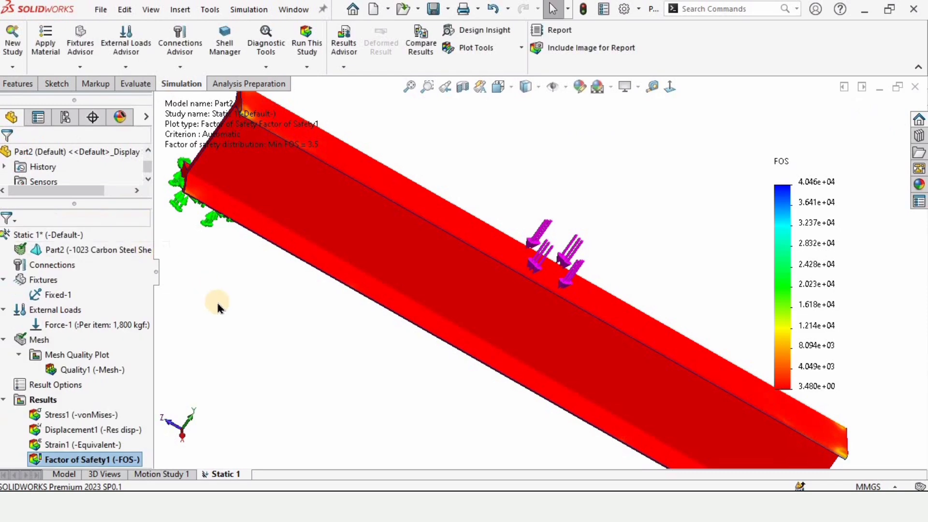
pyautogui.scroll(-2, 309, 149)
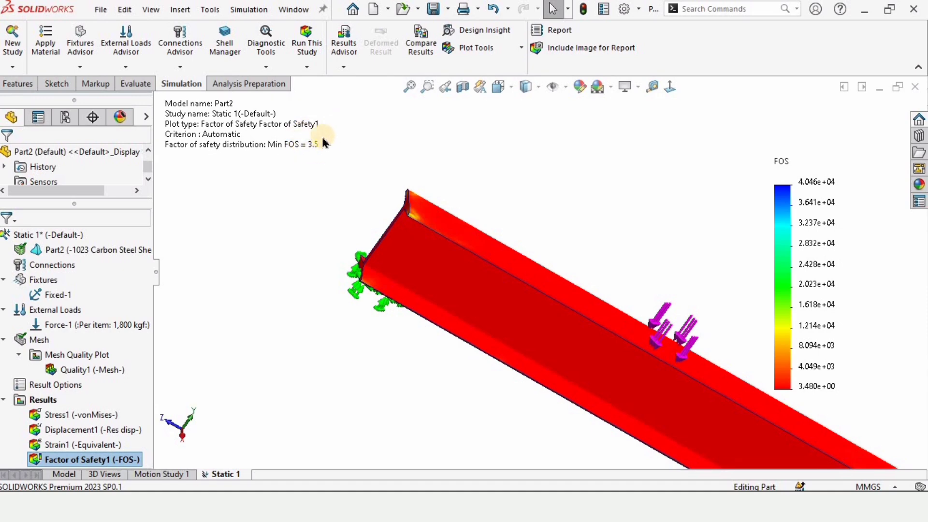
pyautogui.scroll(2, 700, 398)
pyautogui.scroll(-2, 680, 373)
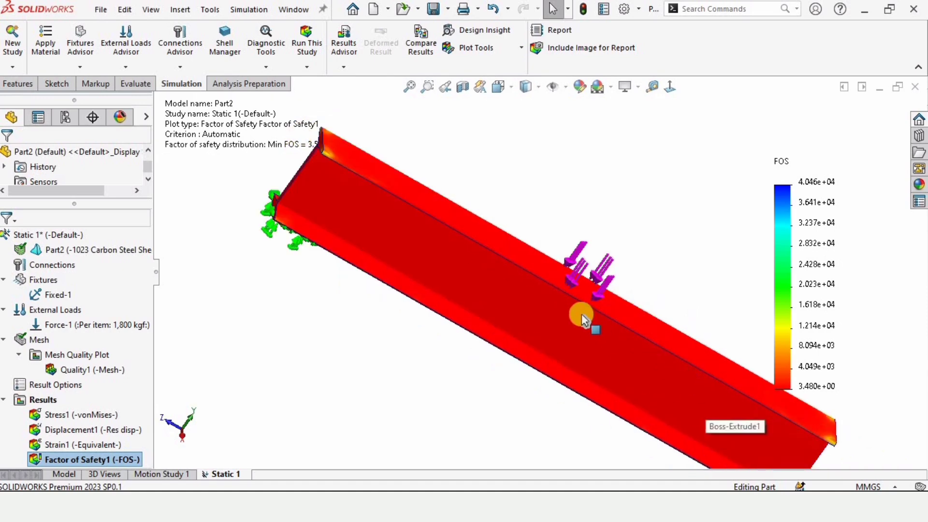
pyautogui.moveTo(522, 343)
pyautogui.mouseDown(button='middle')
pyautogui.moveTo(508, 352)
pyautogui.moveTo(536, 350)
pyautogui.mouseUp(button='middle')
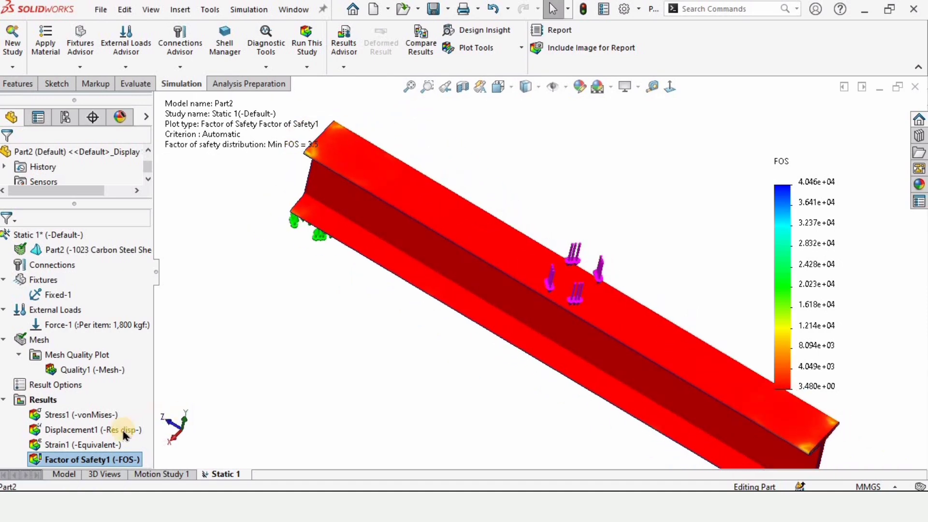
# Step: Show the Strain1 equivalent strain plot and switch back to the Displacement1 plot
pyautogui.rightClick(80, 445)
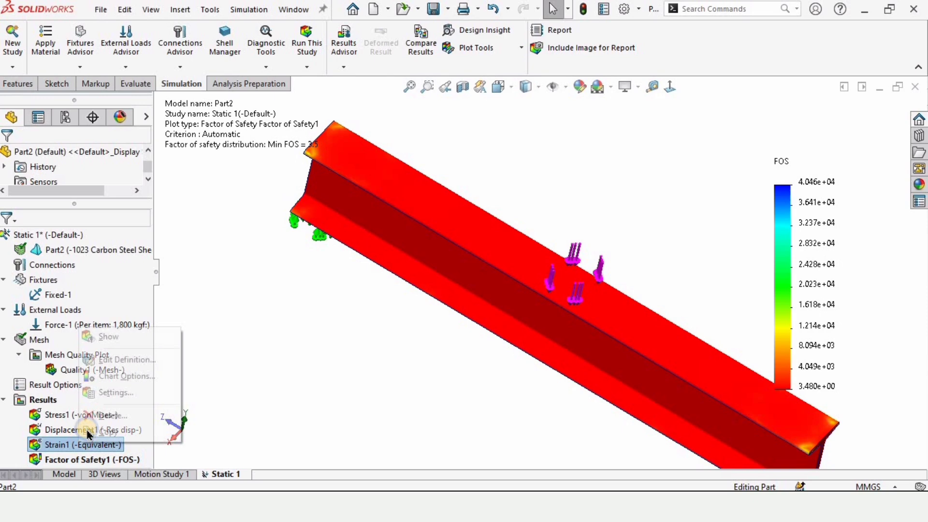
pyautogui.click(109, 338)
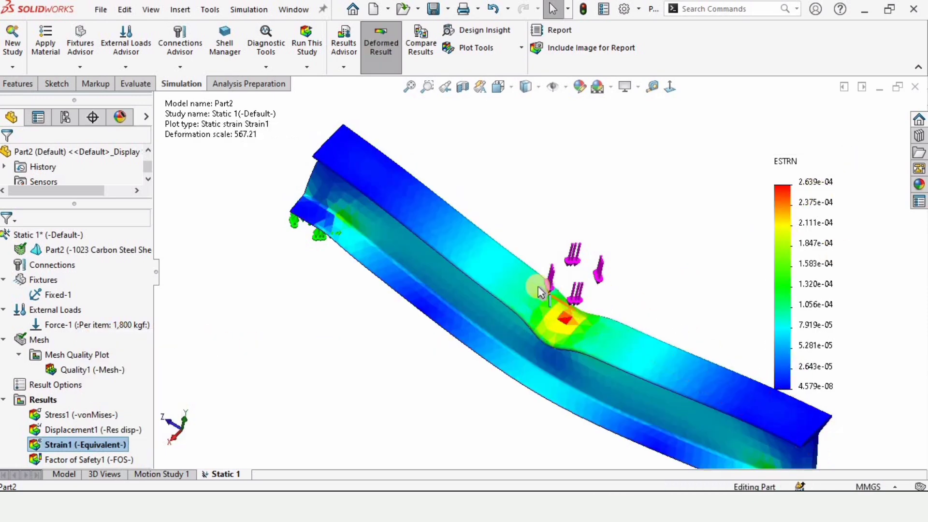
pyautogui.doubleClick(98, 430)
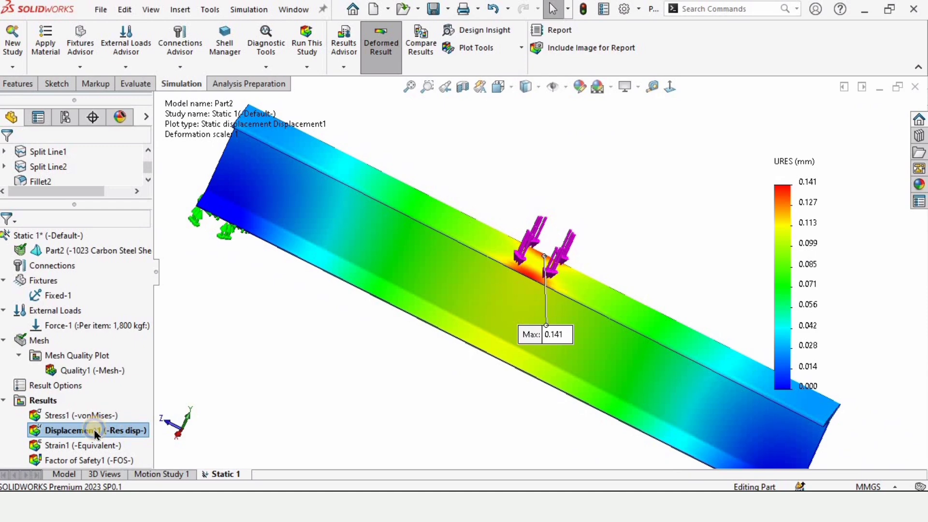
# Step: Set the Displacement1 deformed shape to automatic scale and play the plot's animation
pyautogui.rightClick(95, 431)
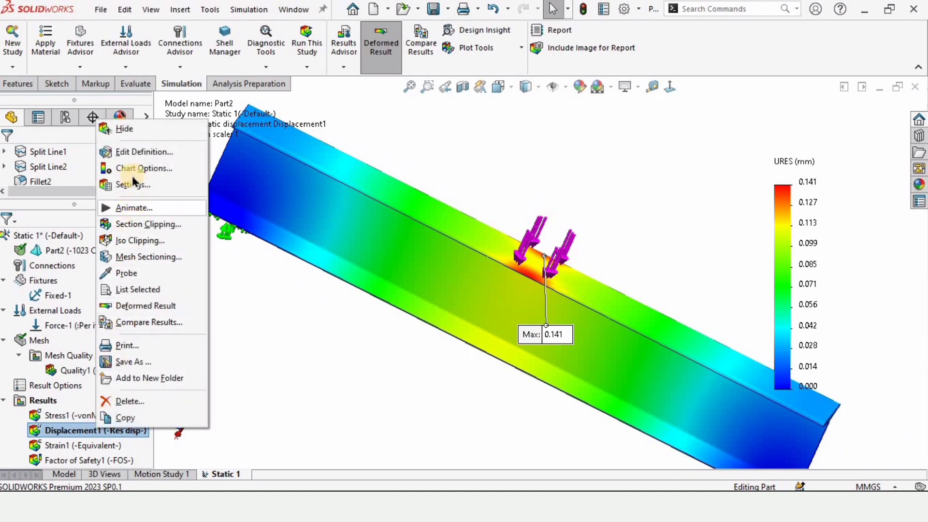
pyautogui.click(141, 151)
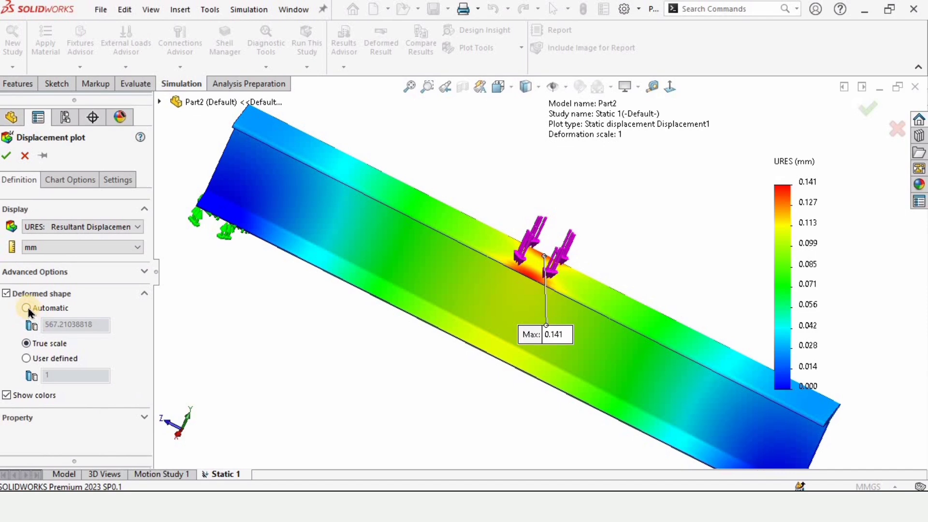
pyautogui.click(22, 167)
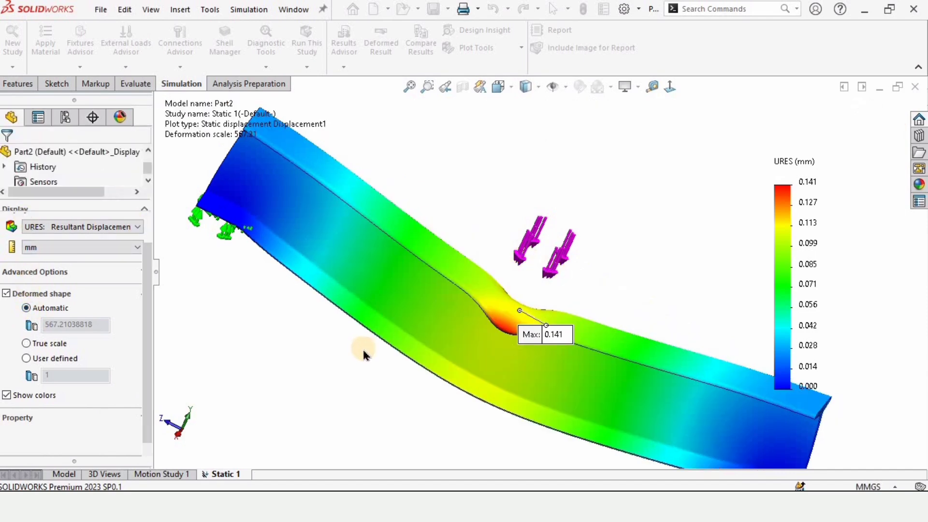
pyautogui.rightClick(111, 432)
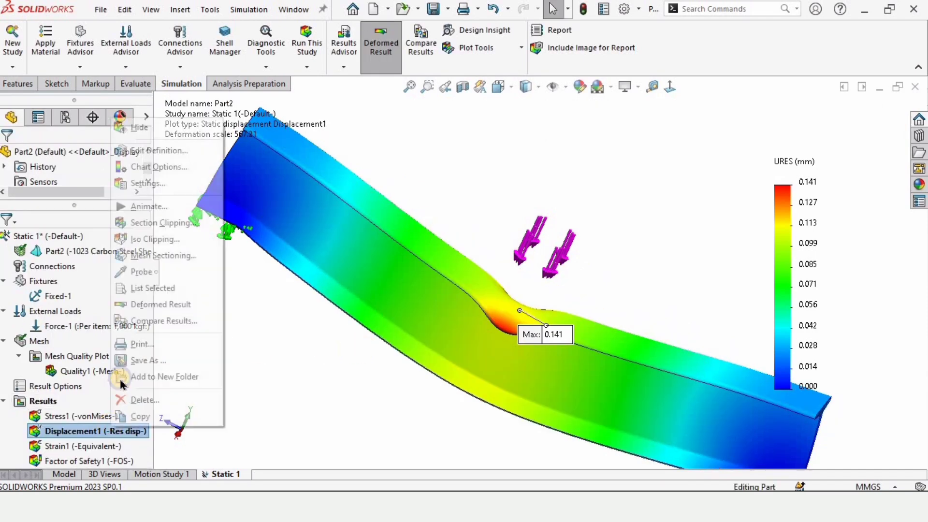
pyautogui.click(140, 206)
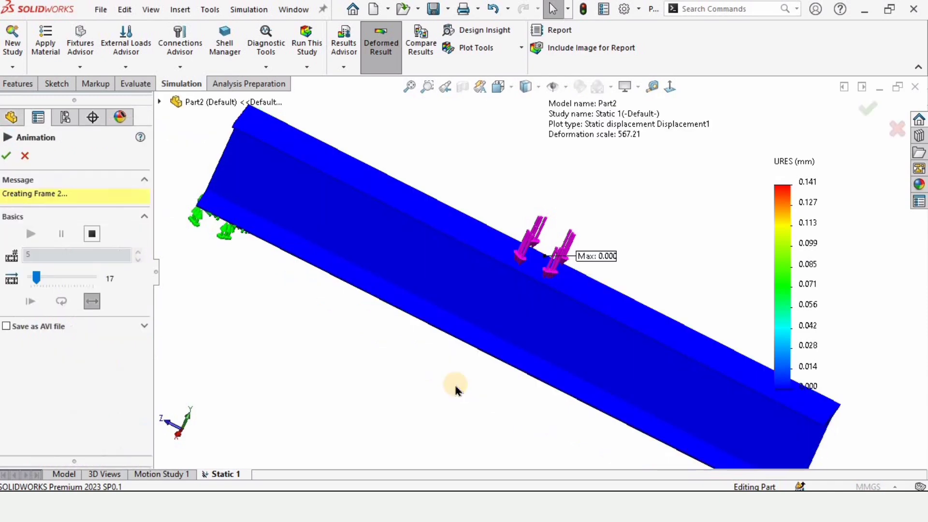